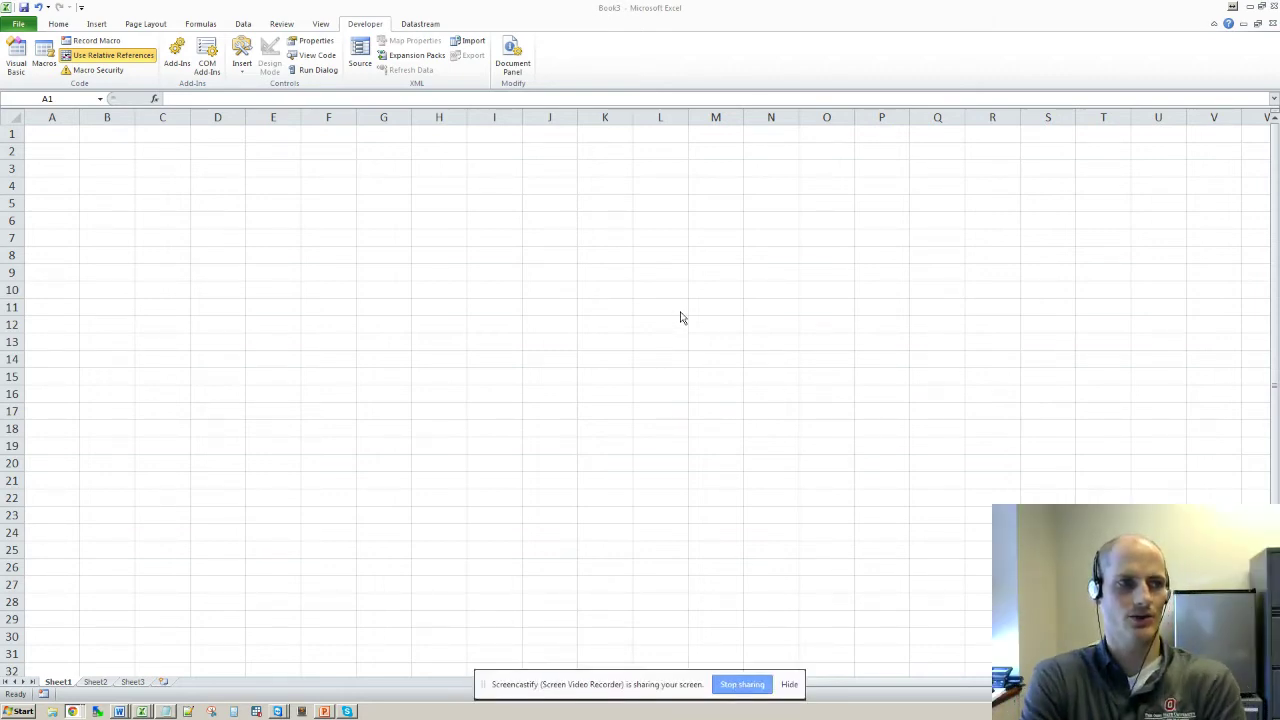
left_click(243, 25)
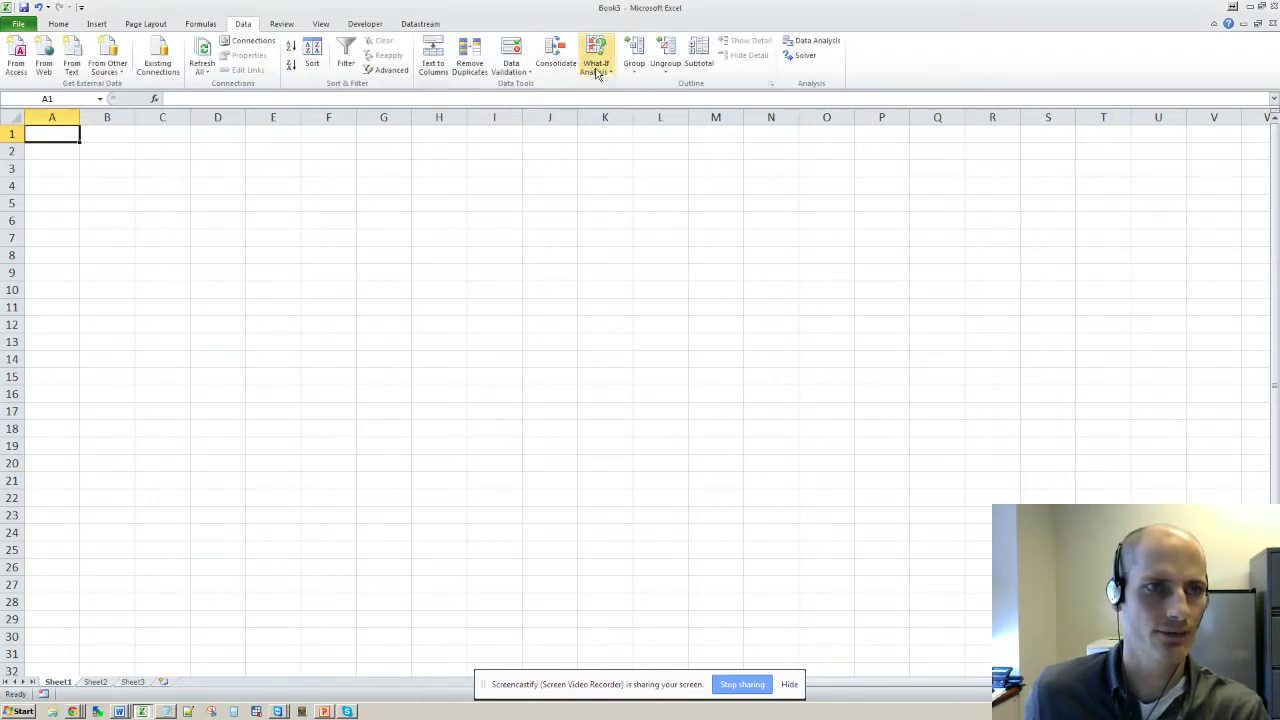
left_click(595, 68)
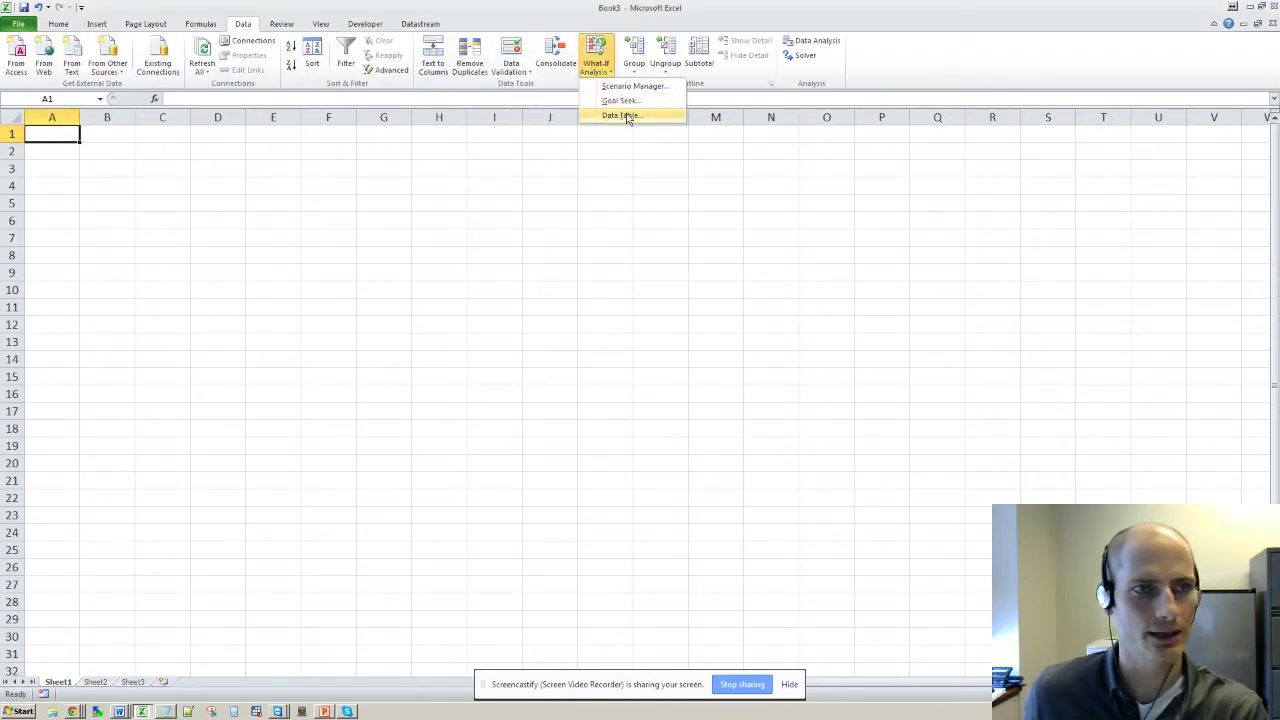
left_click(128, 153)
Enter -250000 in cell C2 as the initial cash outflow
left_click(160, 150)
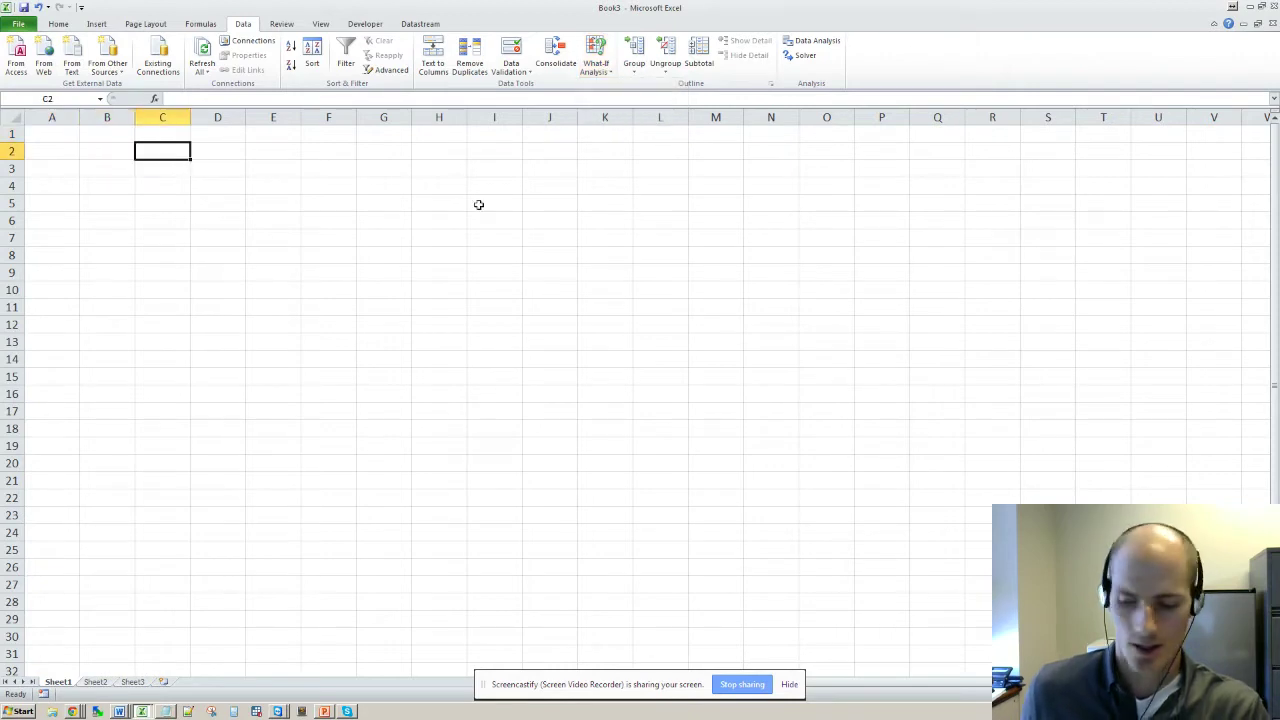
type("=")
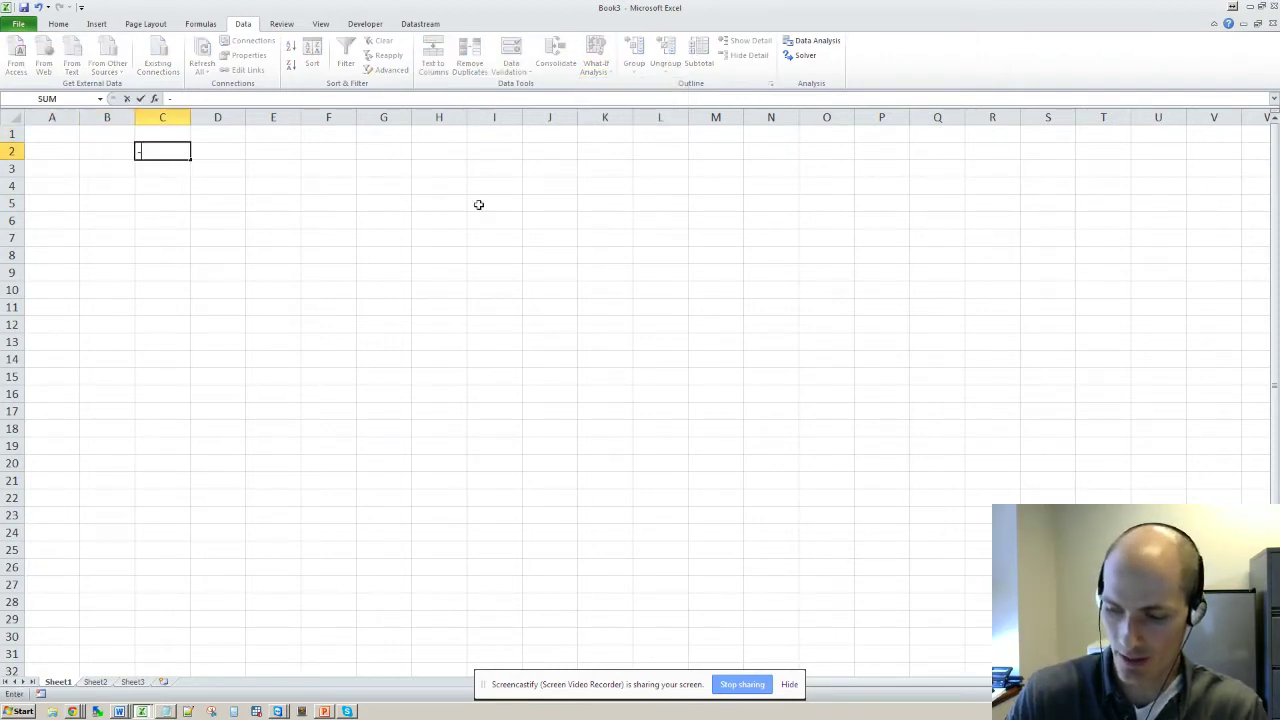
type("25000")
key("Return")
key("Up")
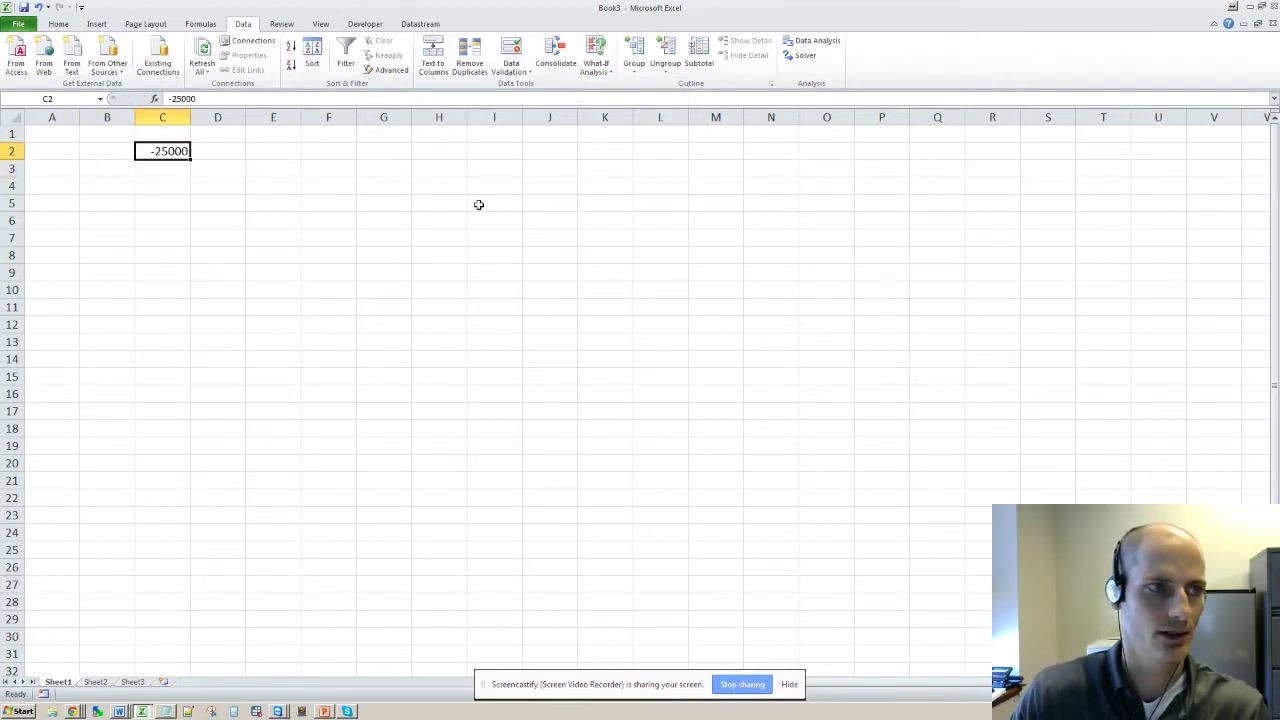
key("F2")
type("0")
key("Return")
Enter 0 in cell C1 and the formula =C1+1 in cell D1 to start the period row
key("Up")
key("Up")
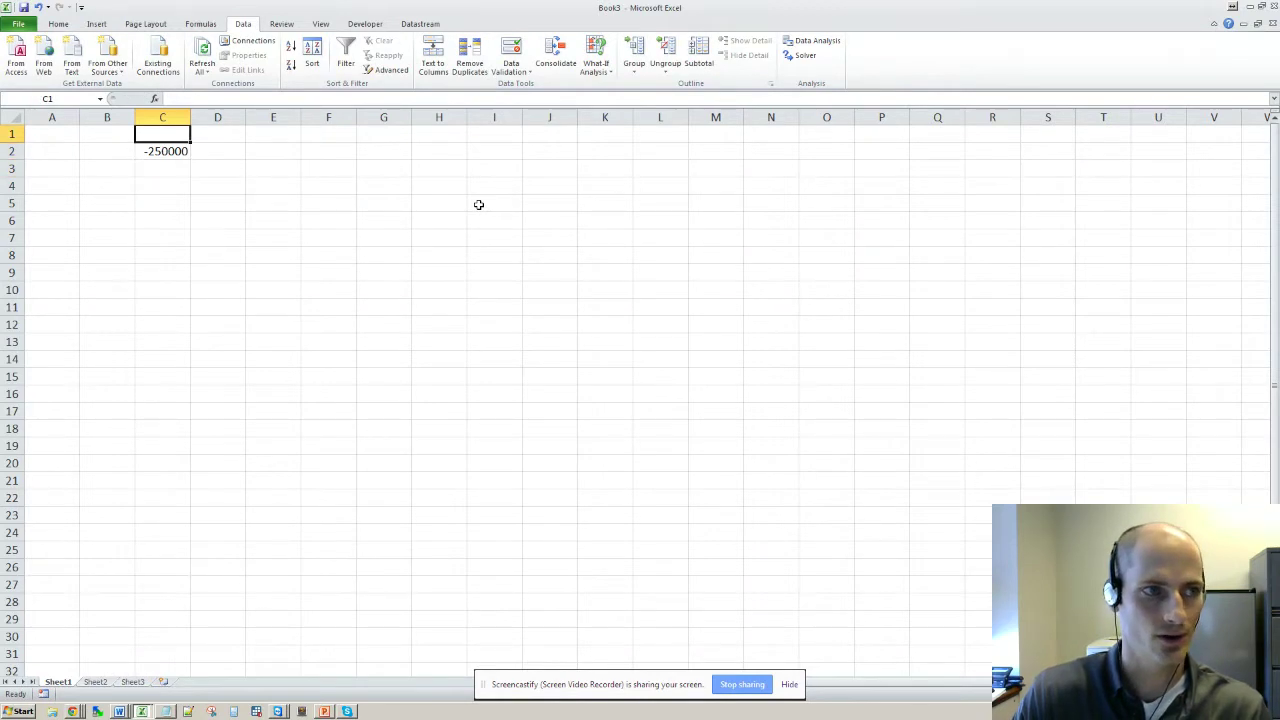
type("0")
key("Tab")
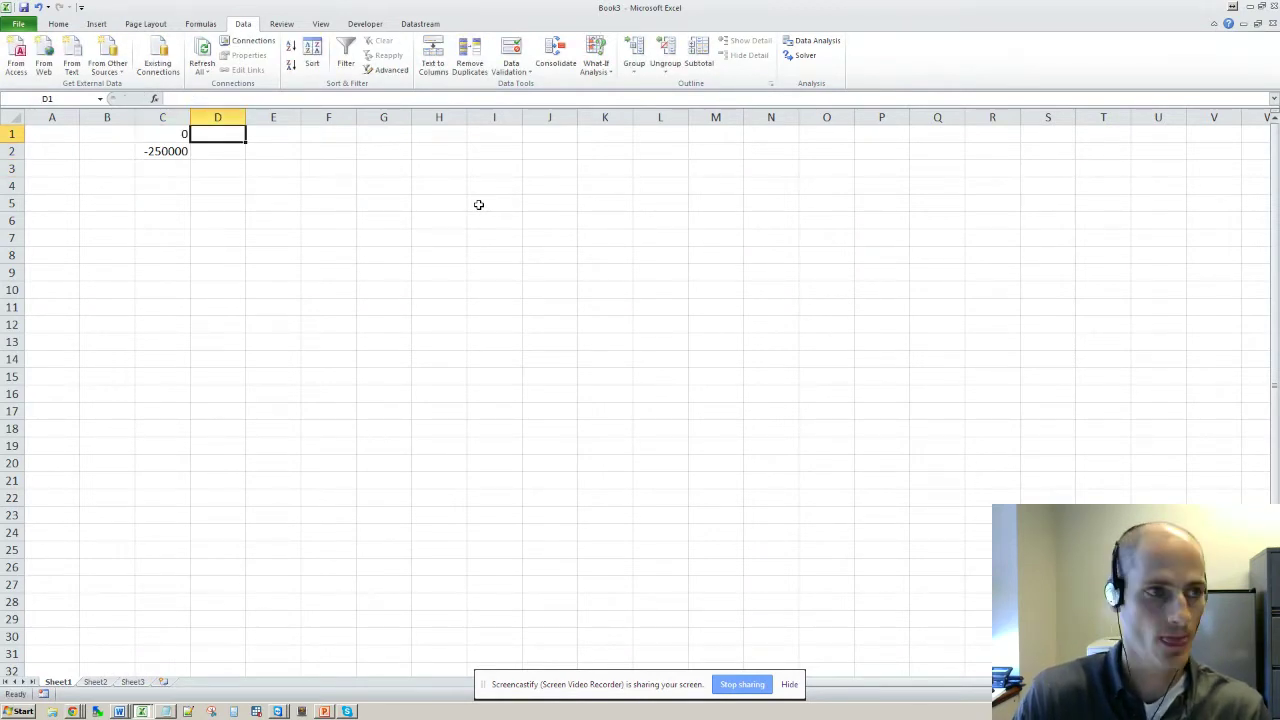
type("=C1+1")
key("shift+Tab")
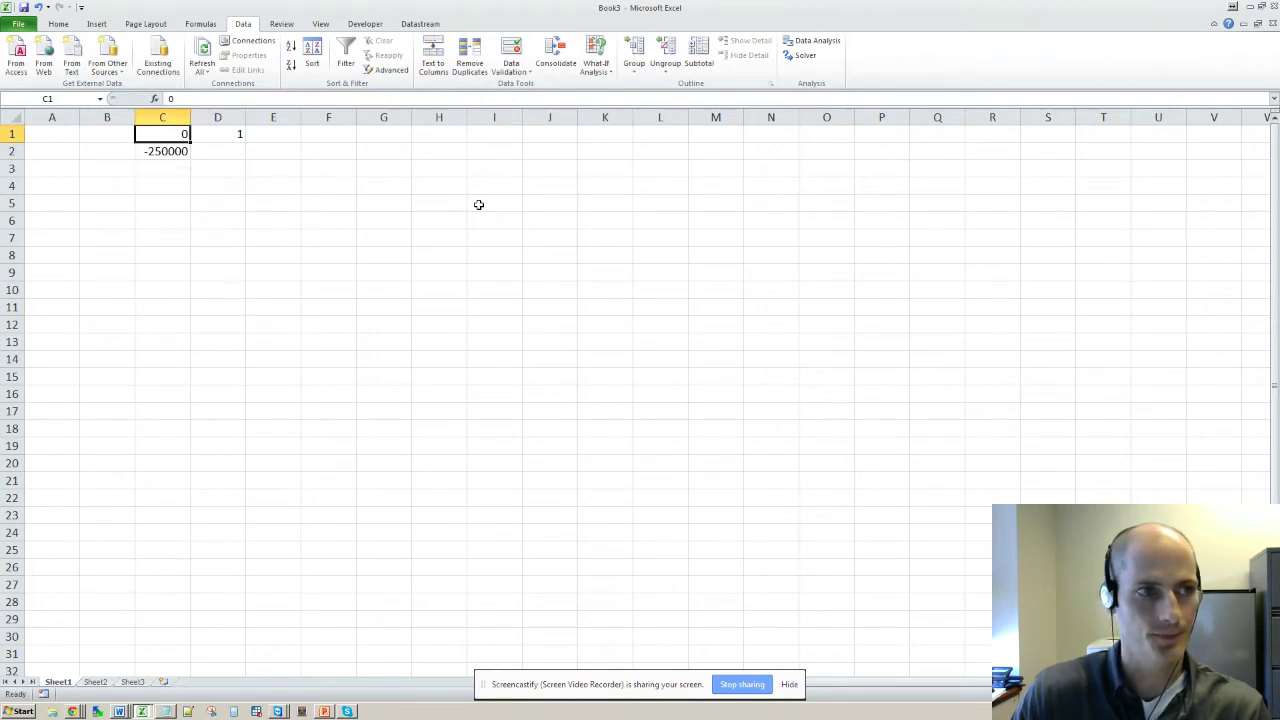
Fill the period formula from D1 across to M1 so the row runs through period 10
key("Right")
key("shift+Right")
key("shift+Right")
key("shift+Right")
key("shift+Right")
key("shift+Right")
key("shift+Right")
key("shift+Right")
key("shift+Right")
key("ctrl+r")
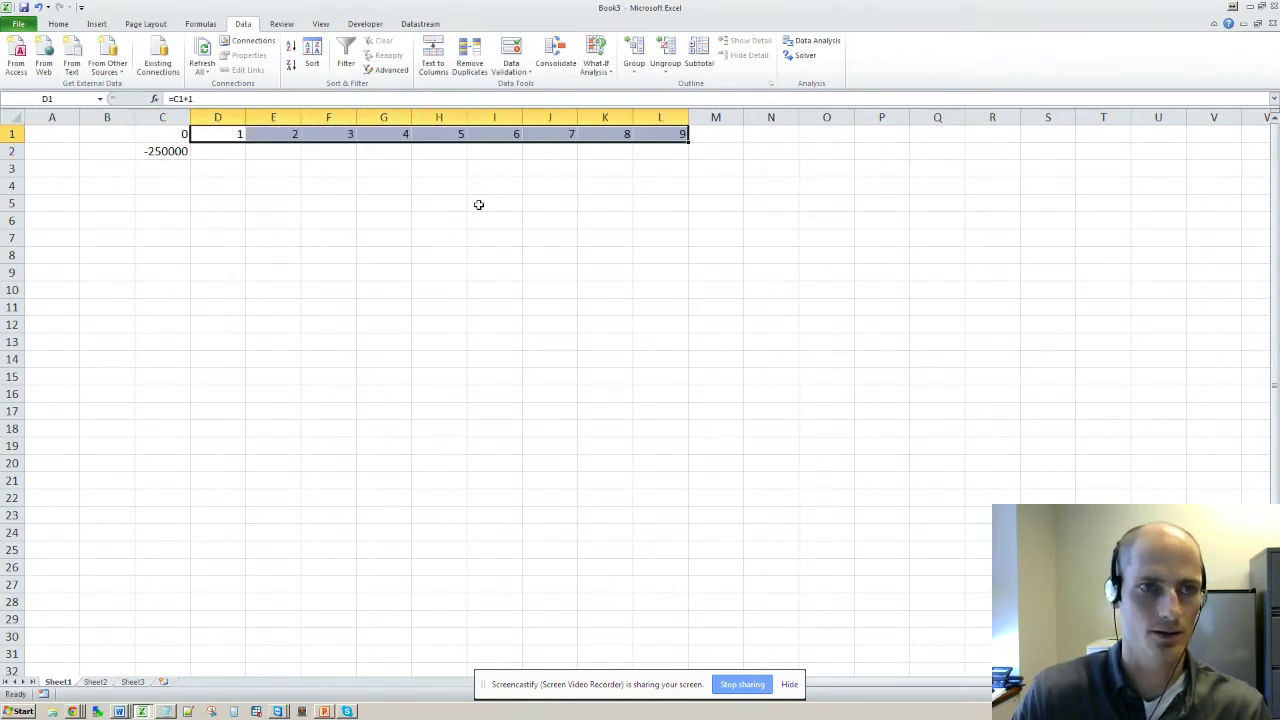
key("shift+Right")
key("ctrl+r")
Enter 50000 in cell D2 as the period 1 cash flow
key("Down")
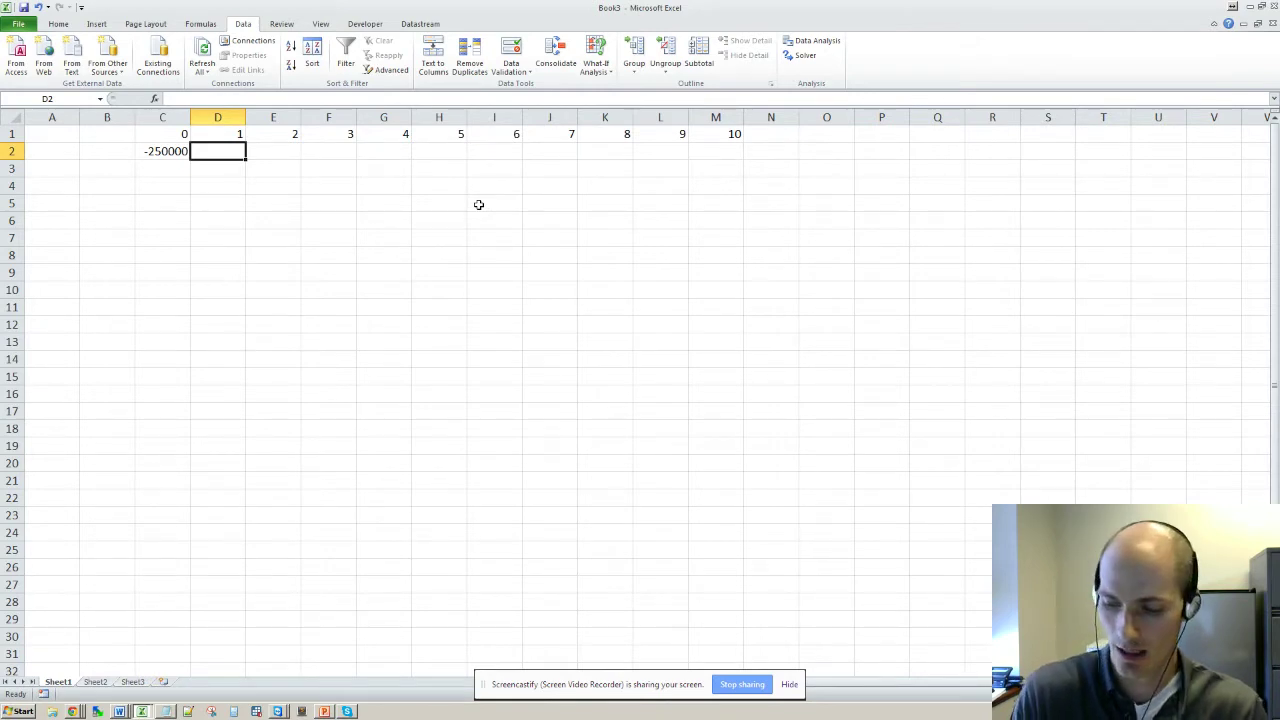
type("500")
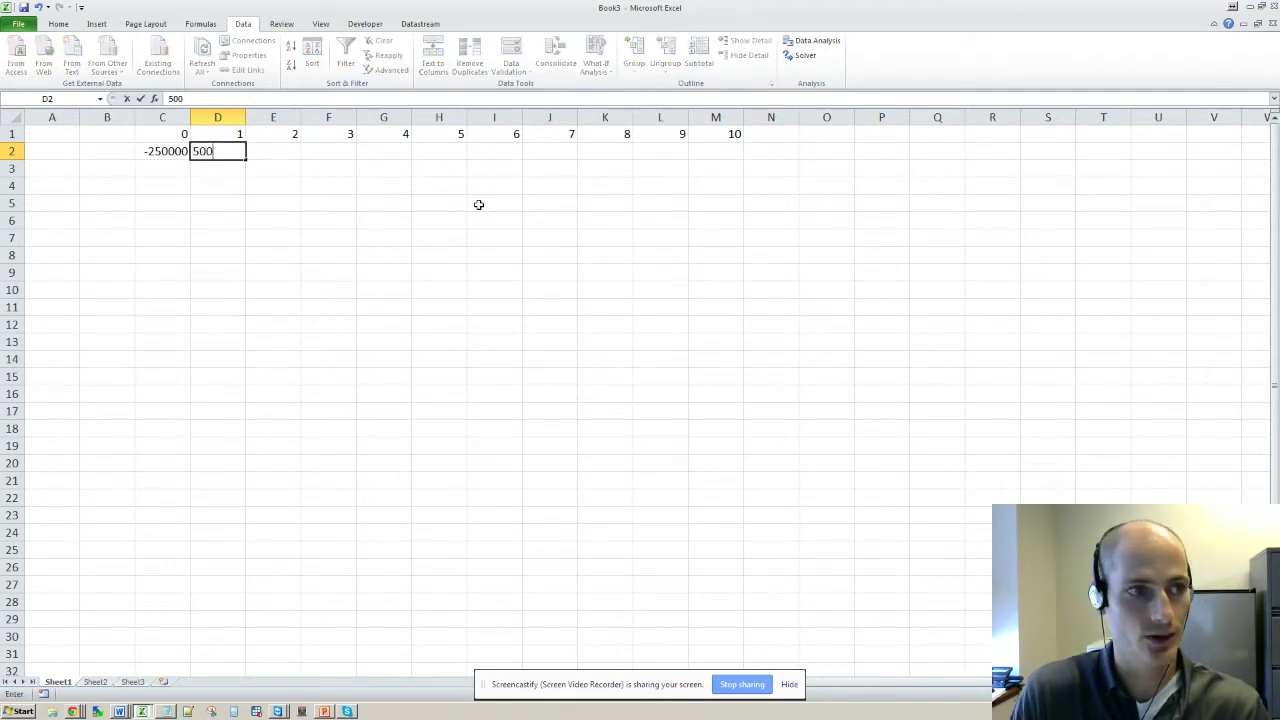
type("00")
key("Return")
key("Up")
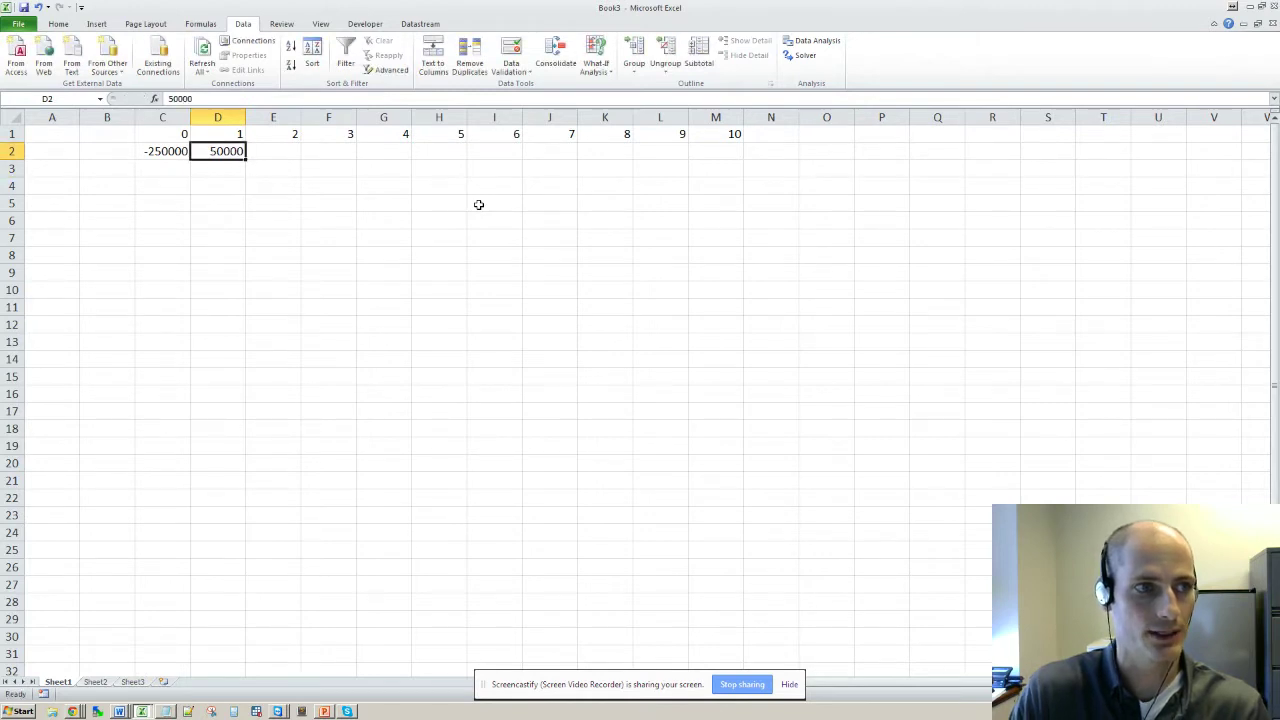
Format the cash flow row C2:M2 as currency with two decimals
key("Left")
key("shift+Right")
key("shift+Right")
key("shift+Right")
key("shift+Right")
key("shift+Right")
key("shift+Right")
key("shift+Right")
key("shift+Right")
key("shift+Right")
key("shift+Right")
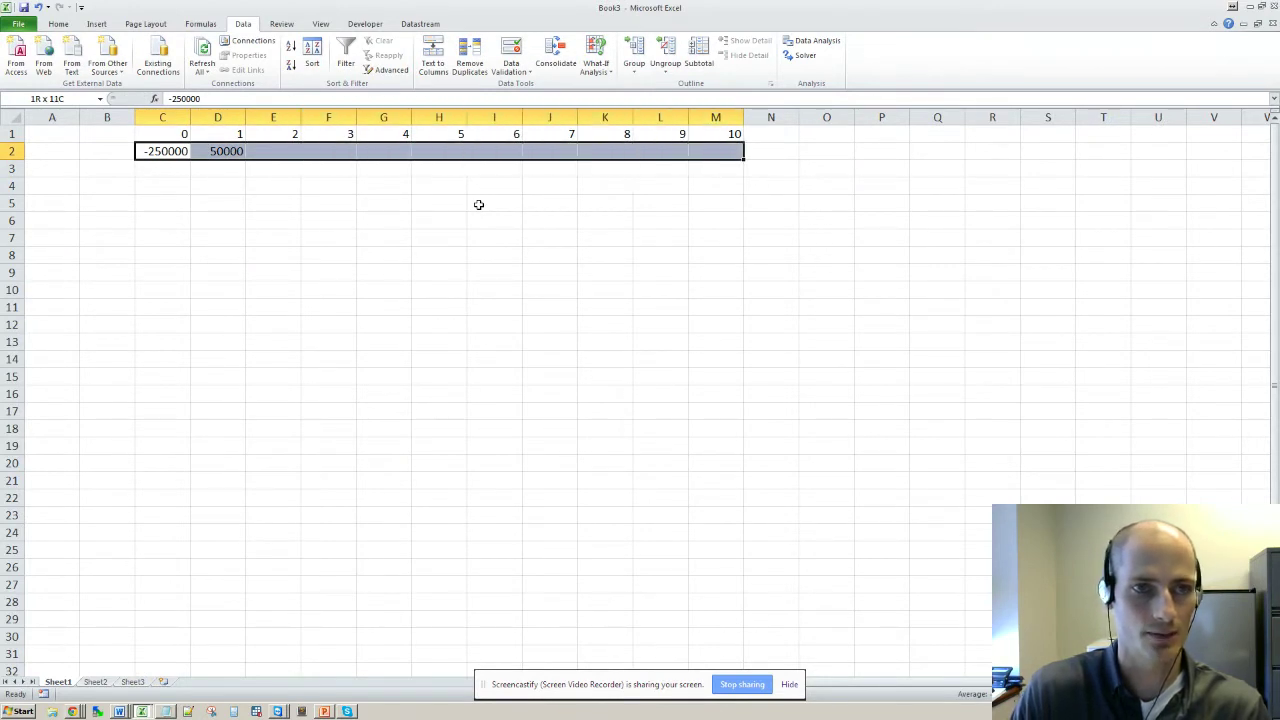
key("ctrl+shift+4")
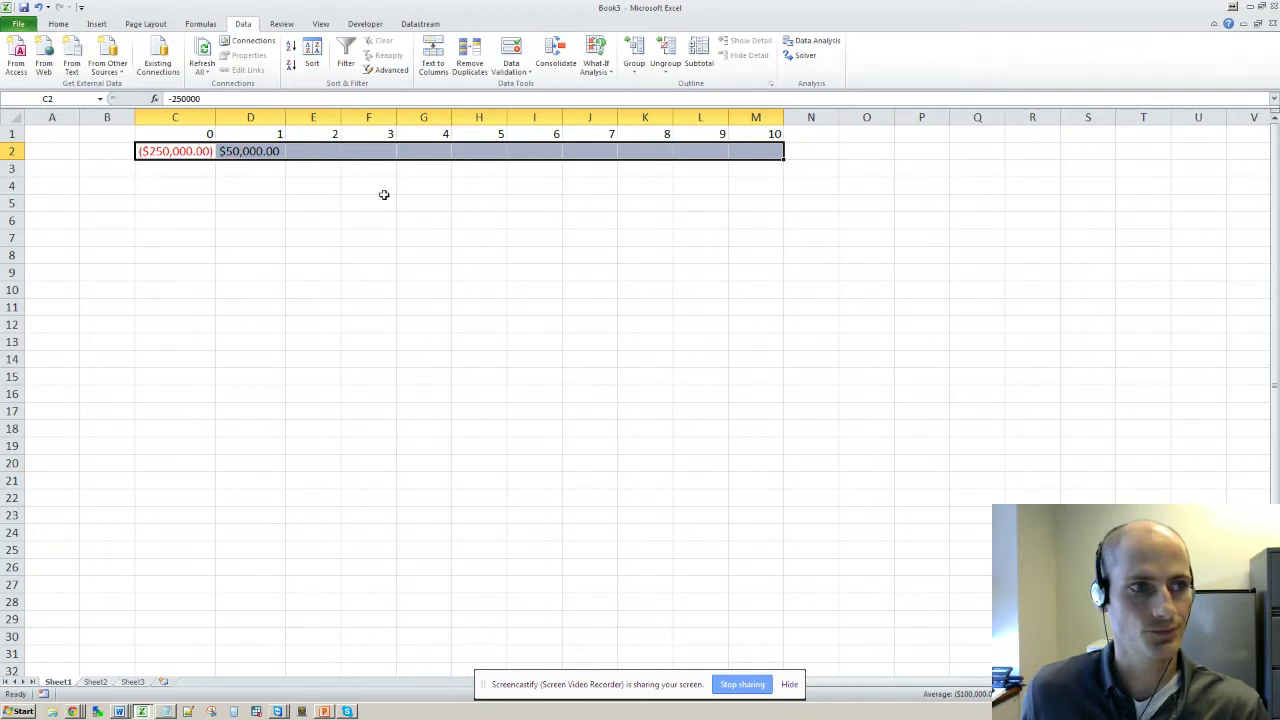
left_click(323, 150)
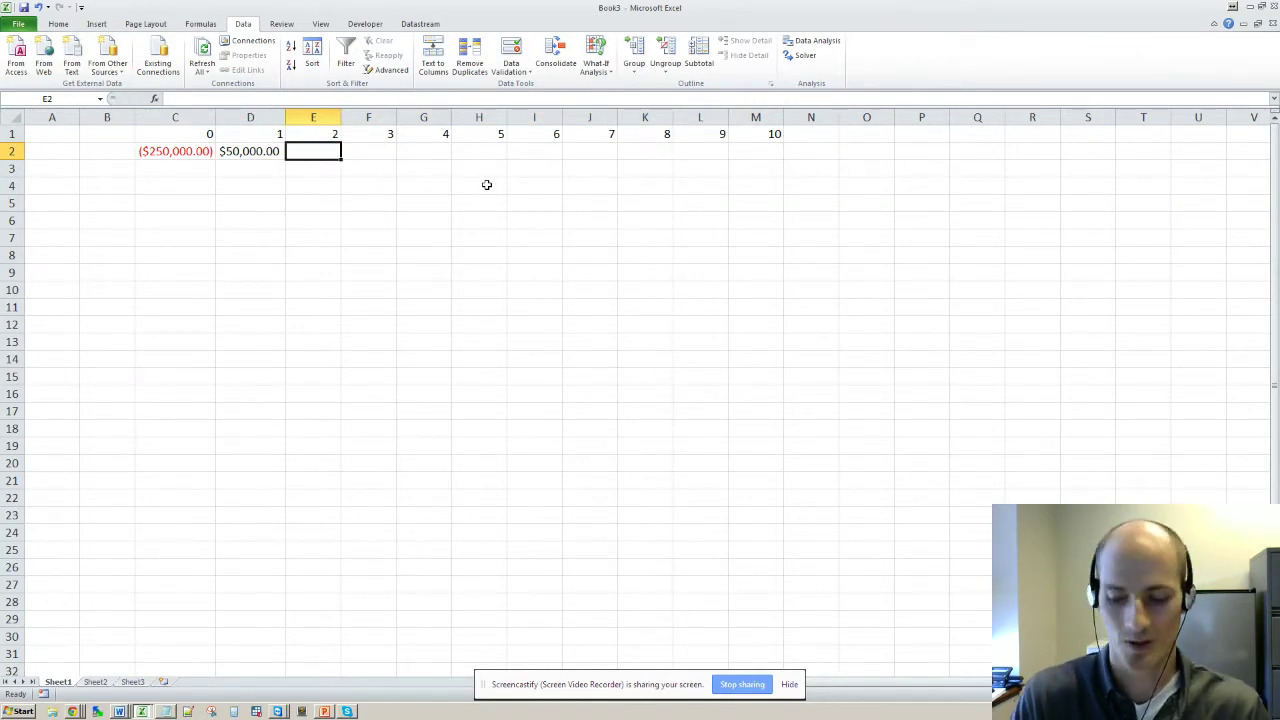
type("=")
key("Left")
type("*")
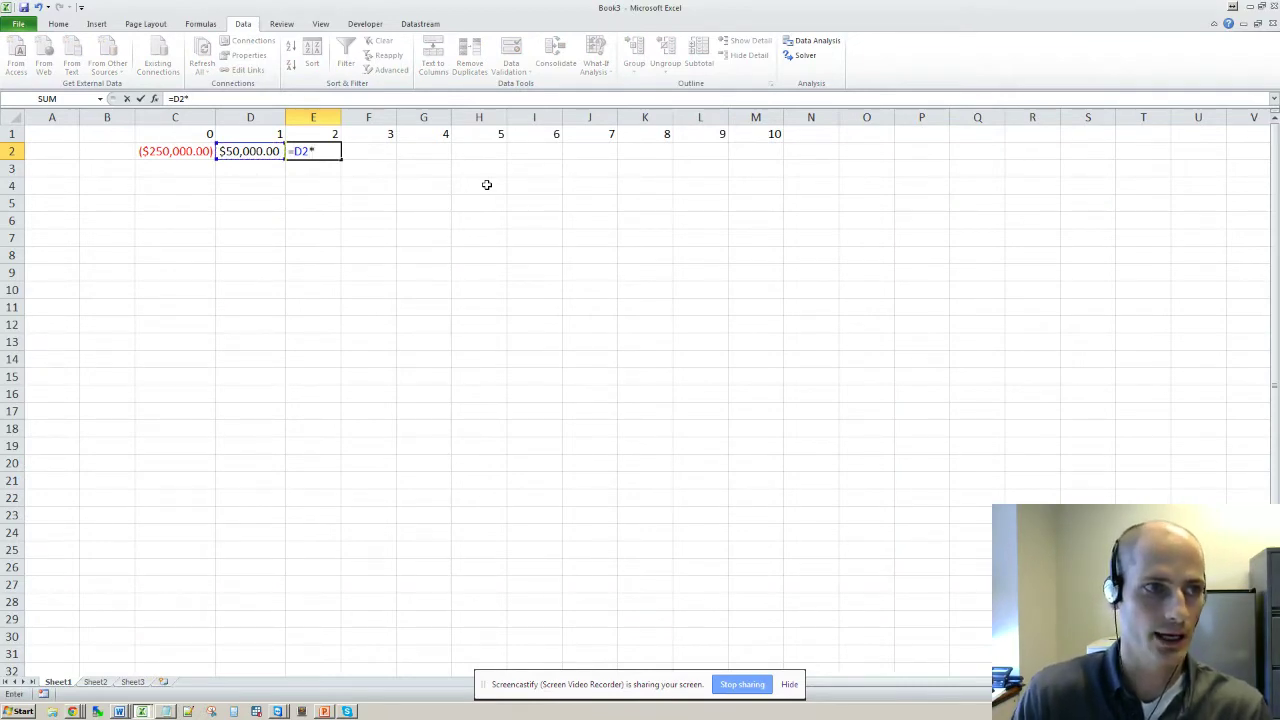
key("Escape")
Insert two blank rows above the period row, at the start of the sheet
key("Up")
key("Left")
key("Left")
key("alt")
key("i")
key("r")
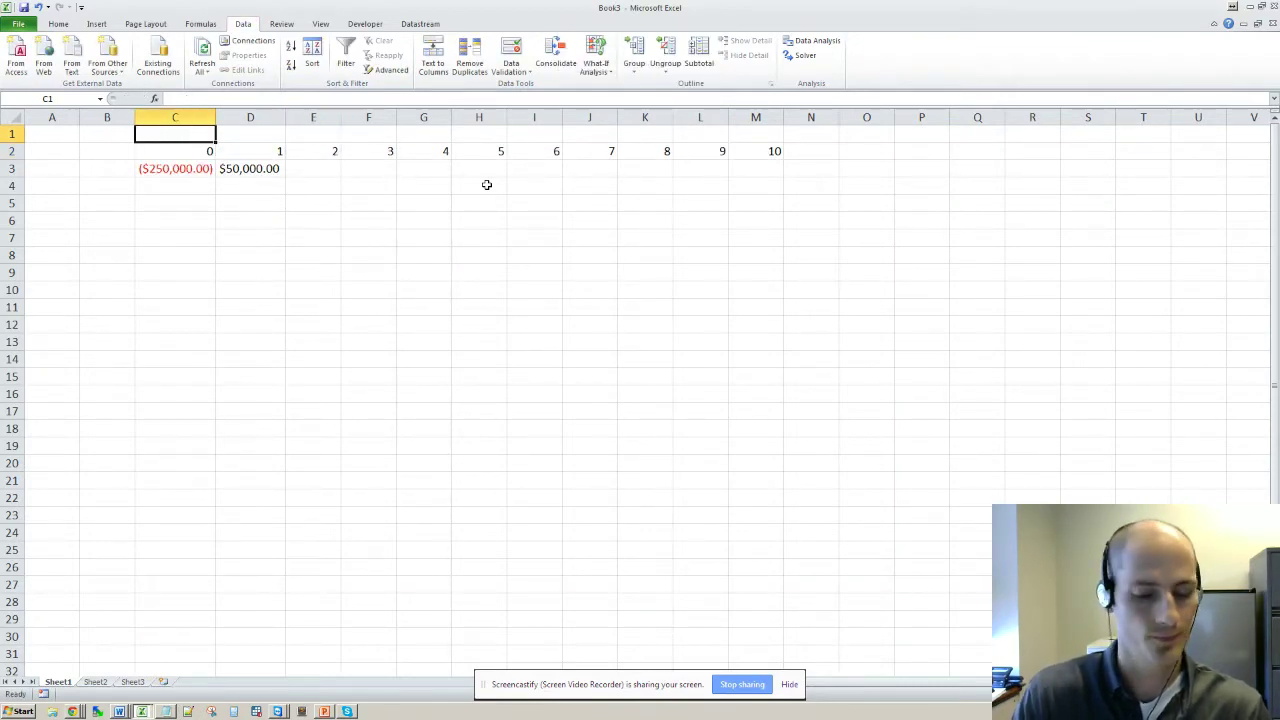
key("alt")
type("ir")
Enter the label "growth rate" in C1 and the value 2% in D1
type("gr")
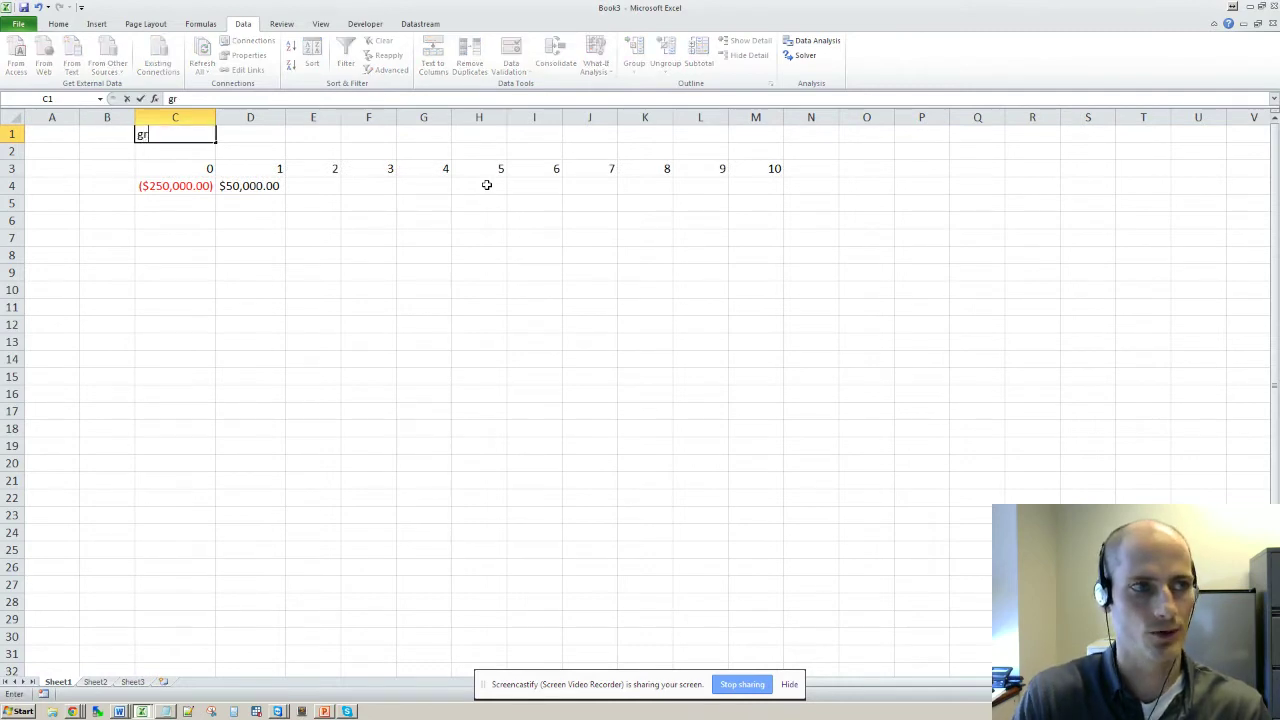
type("owth rate")
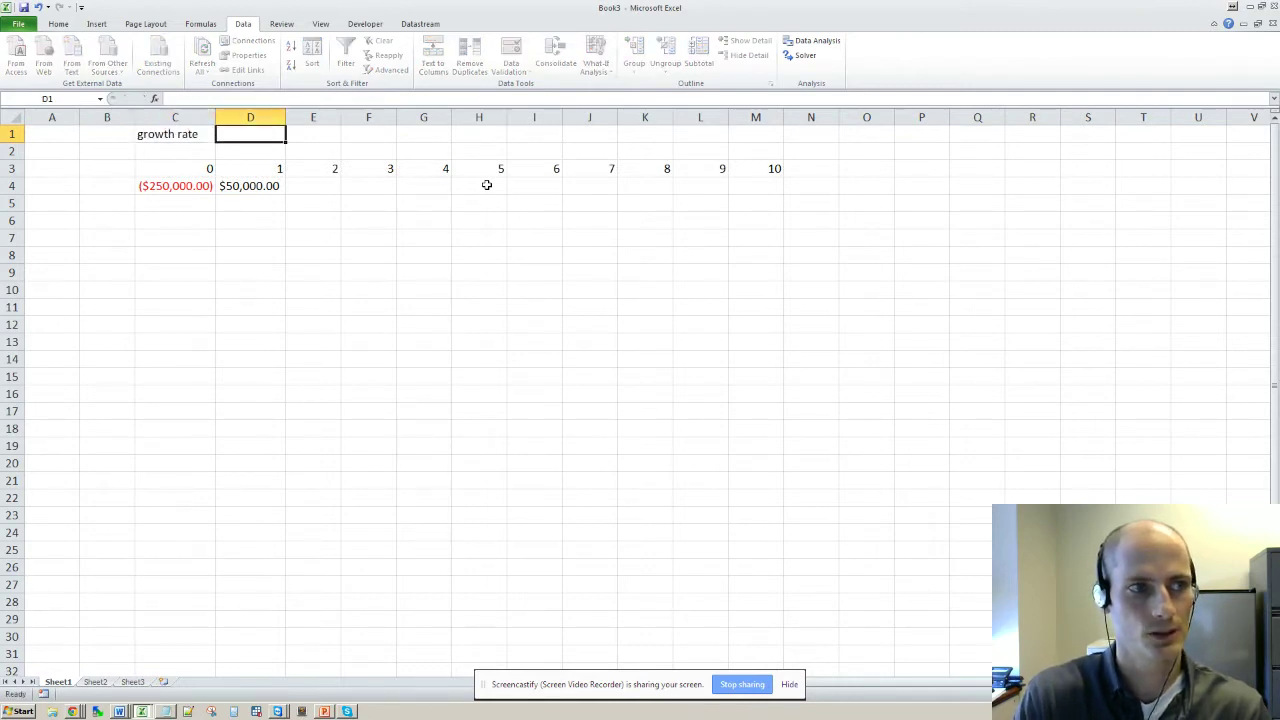
key("Tab")
type("2")
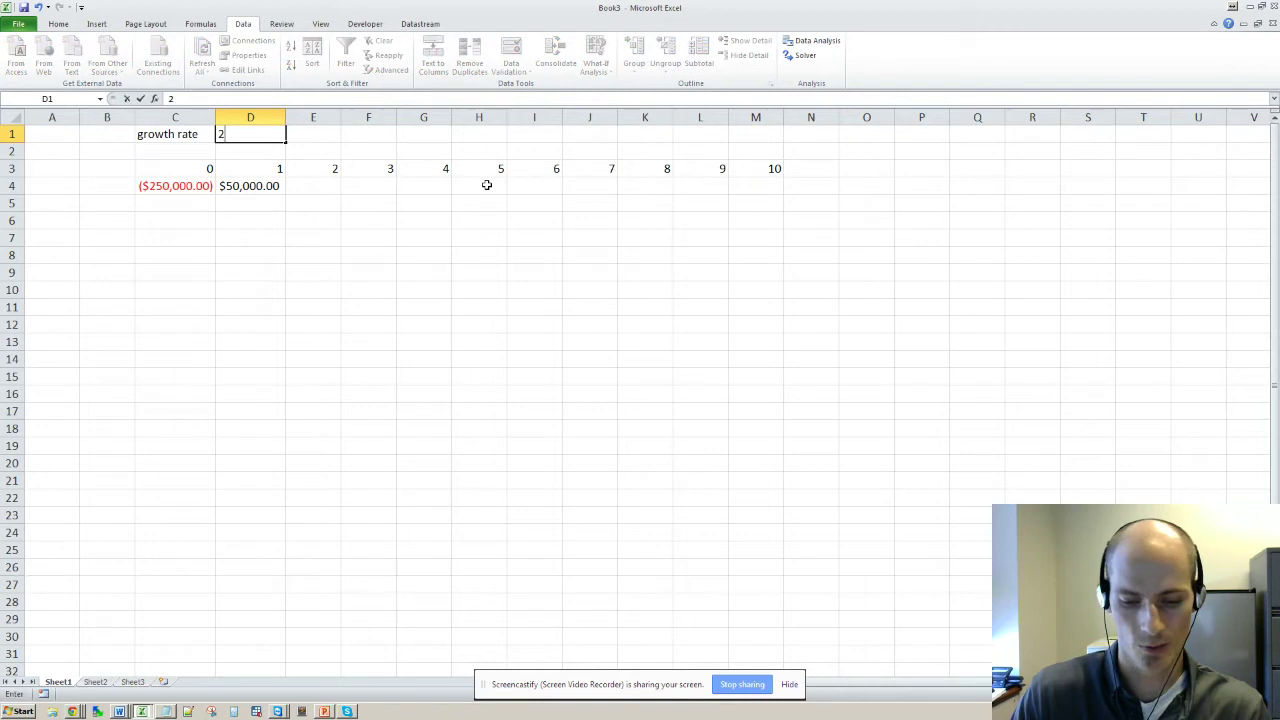
type("%")
key("Return")
Insert another row below the growth rate and enter "discount rate" in C2 with 8% in D2
key("alt+i")
type("r")
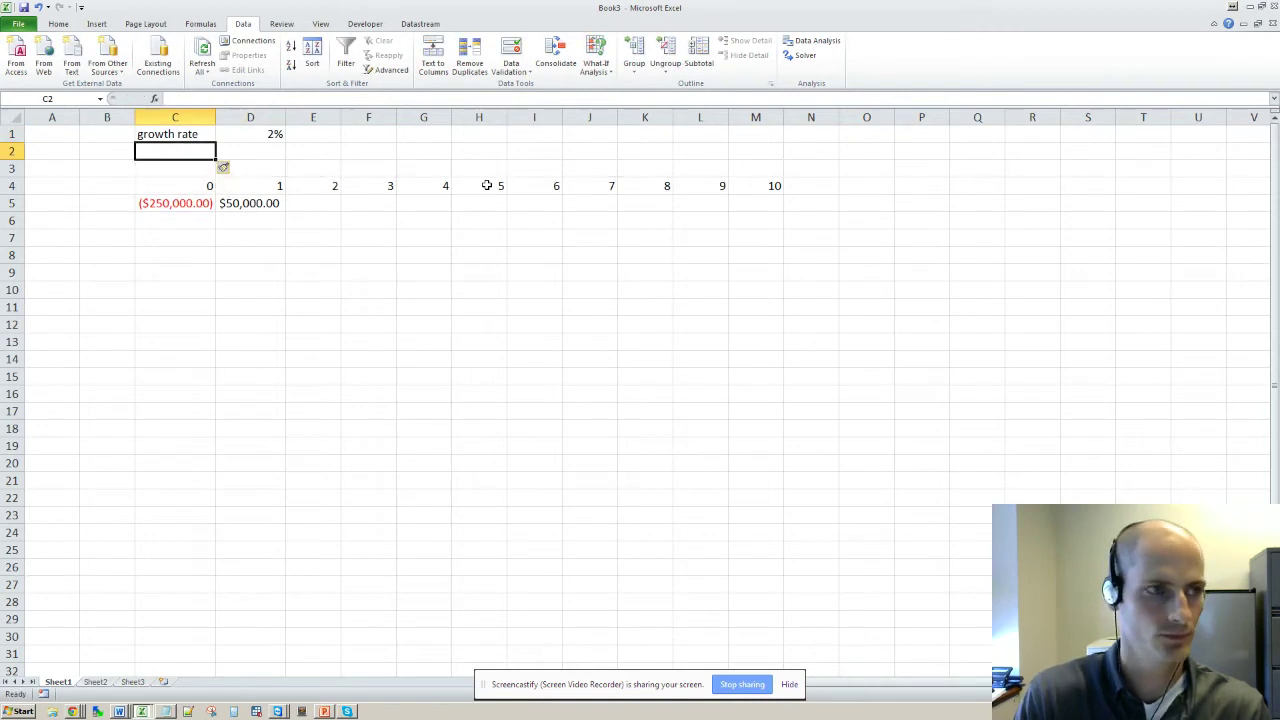
type("discount rate")
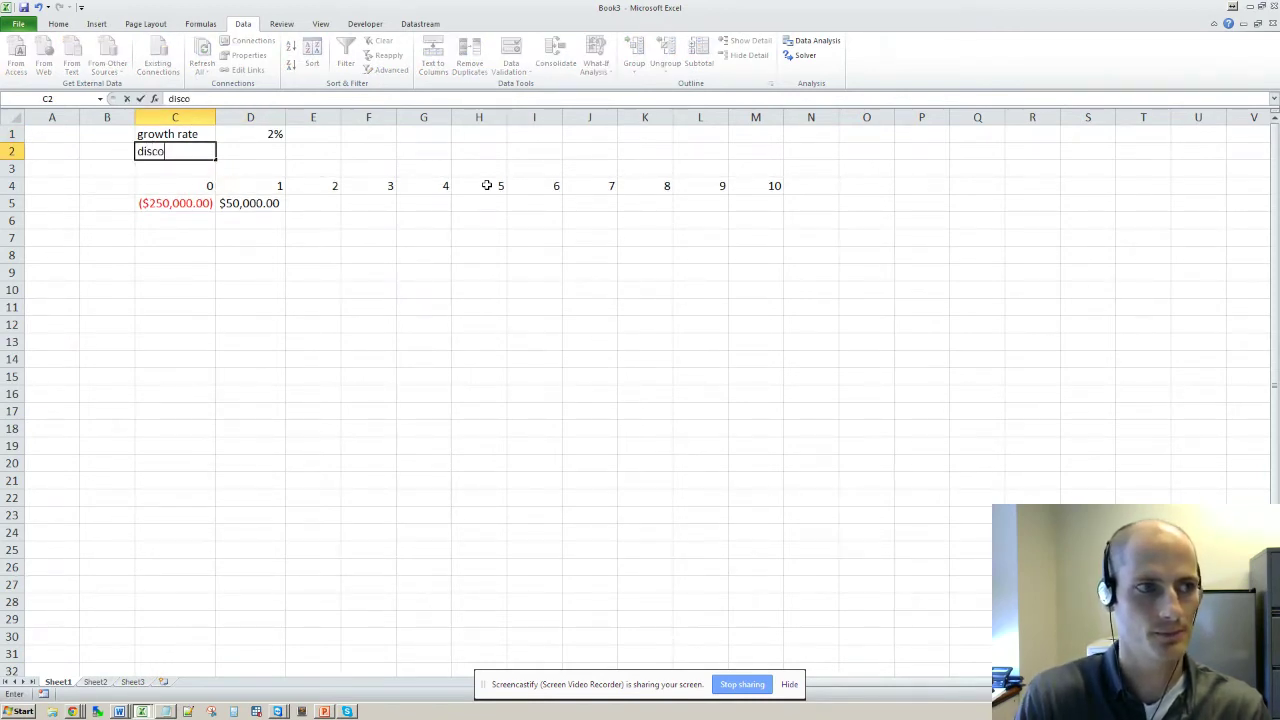
key("Tab")
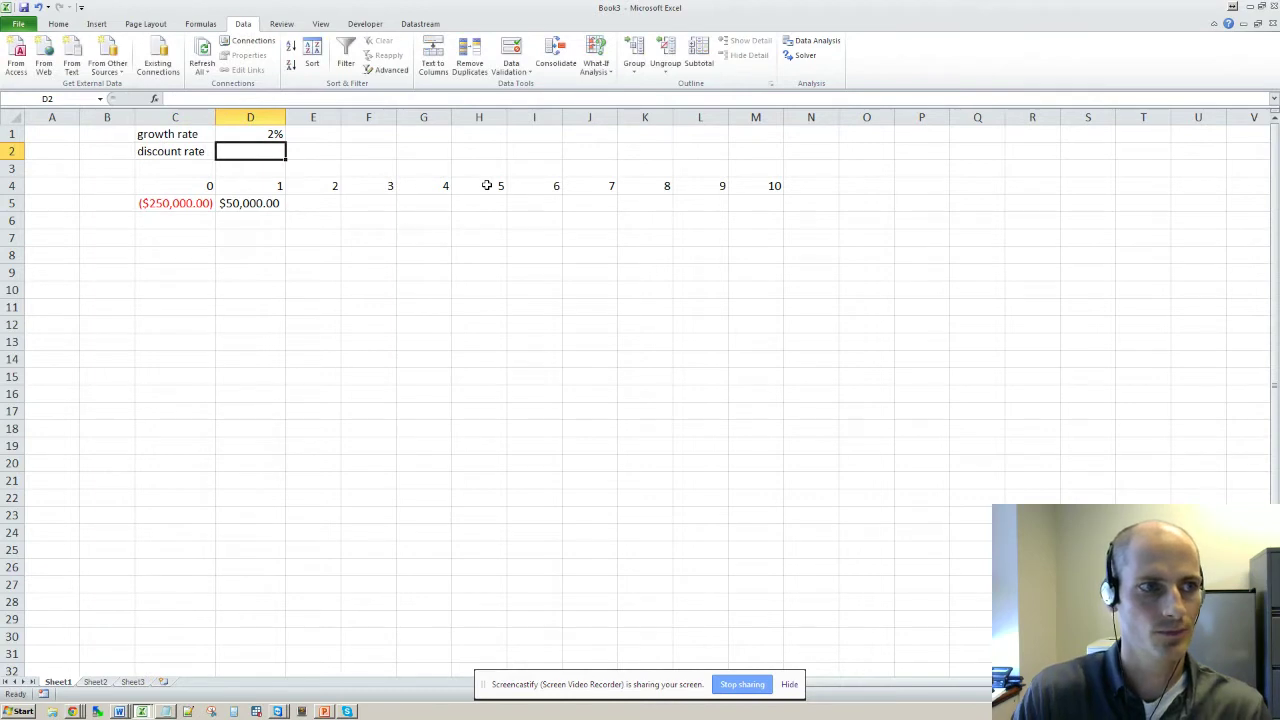
type("8%")
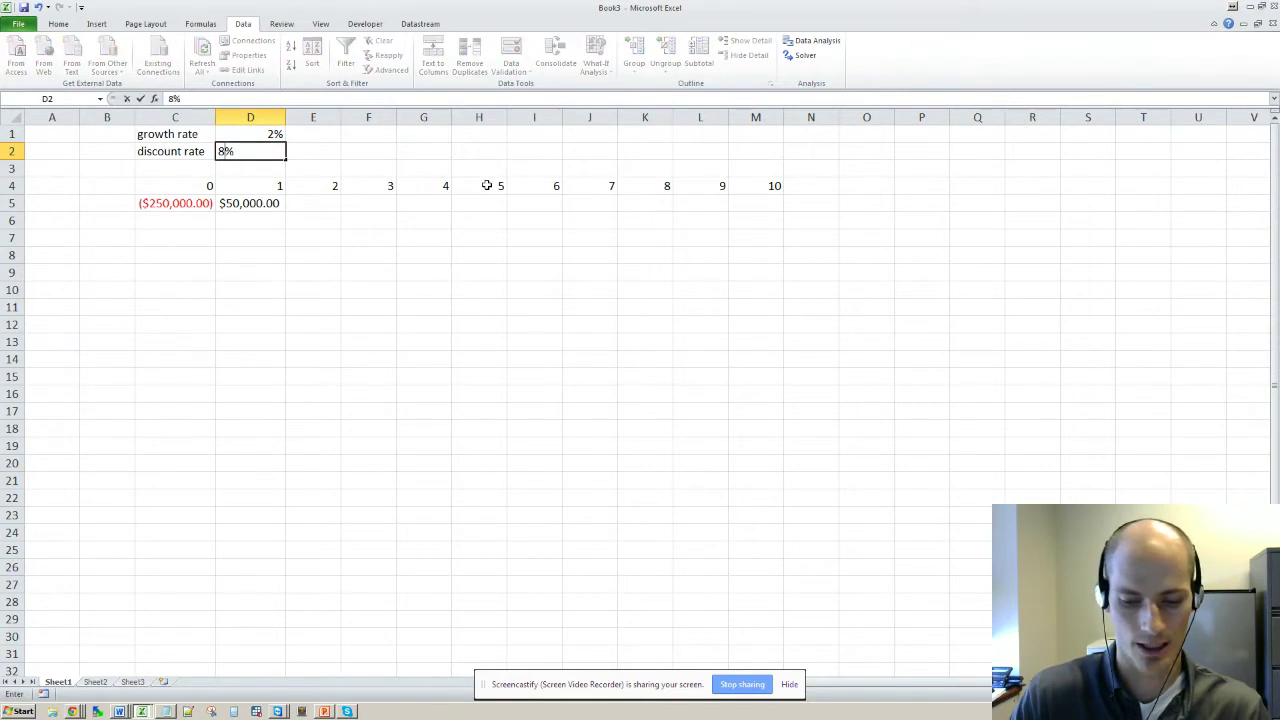
Enter the formula =D5*(1+$D$1) in cell E5 to grow the period 2 cash flow by the growth rate
key("Tab")
key("Down")
key("Down")
key("Down")
type("=")
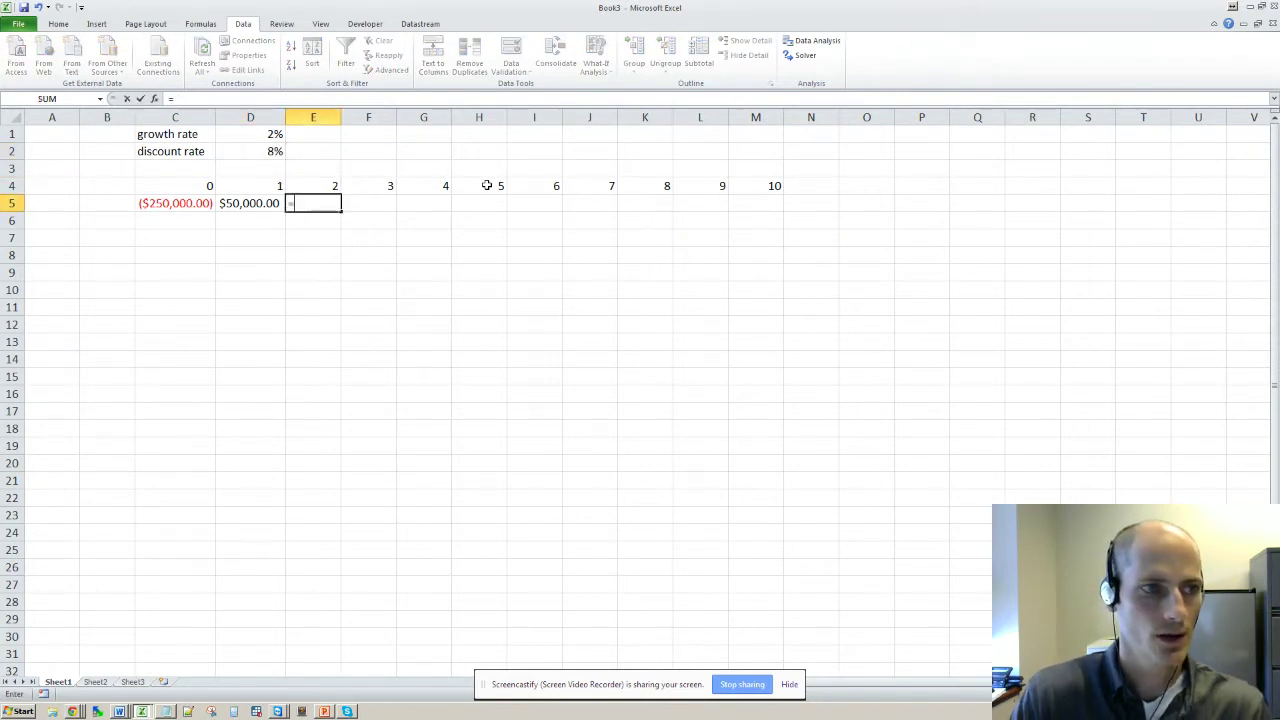
key("Left")
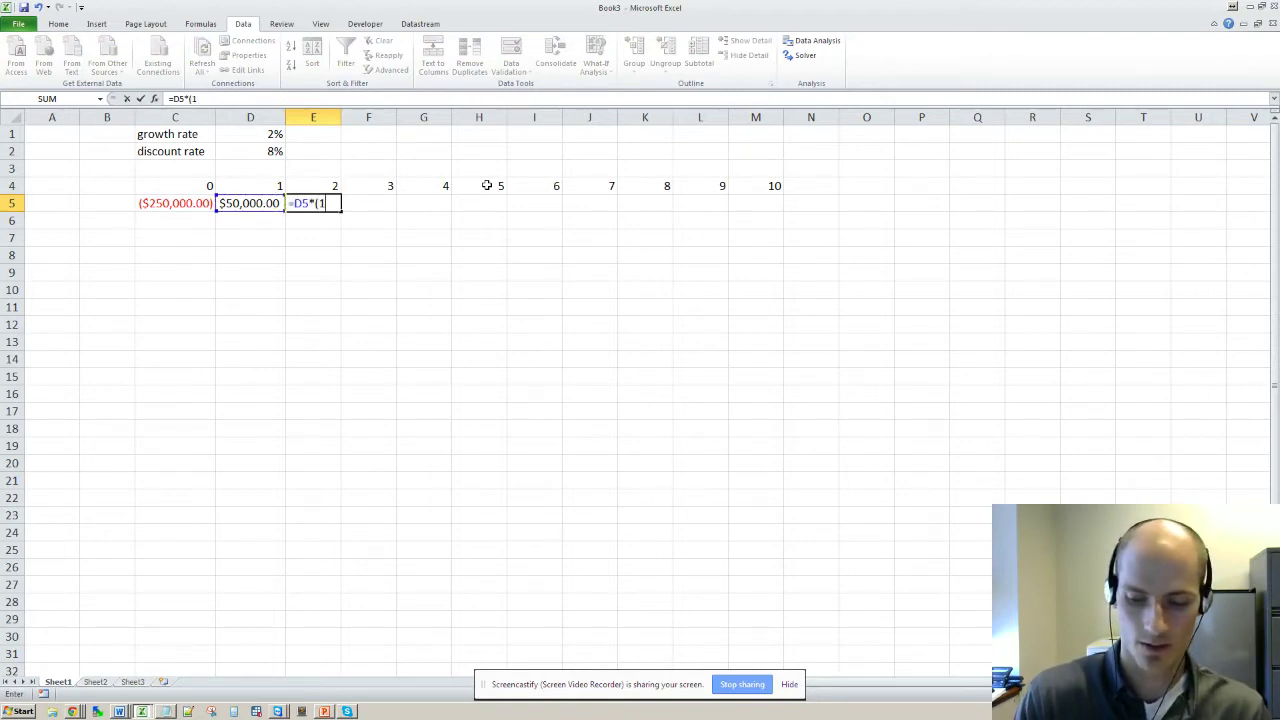
type("*(1+")
key("Left")
key("Up")
key("Up")
key("Up")
key("Up")
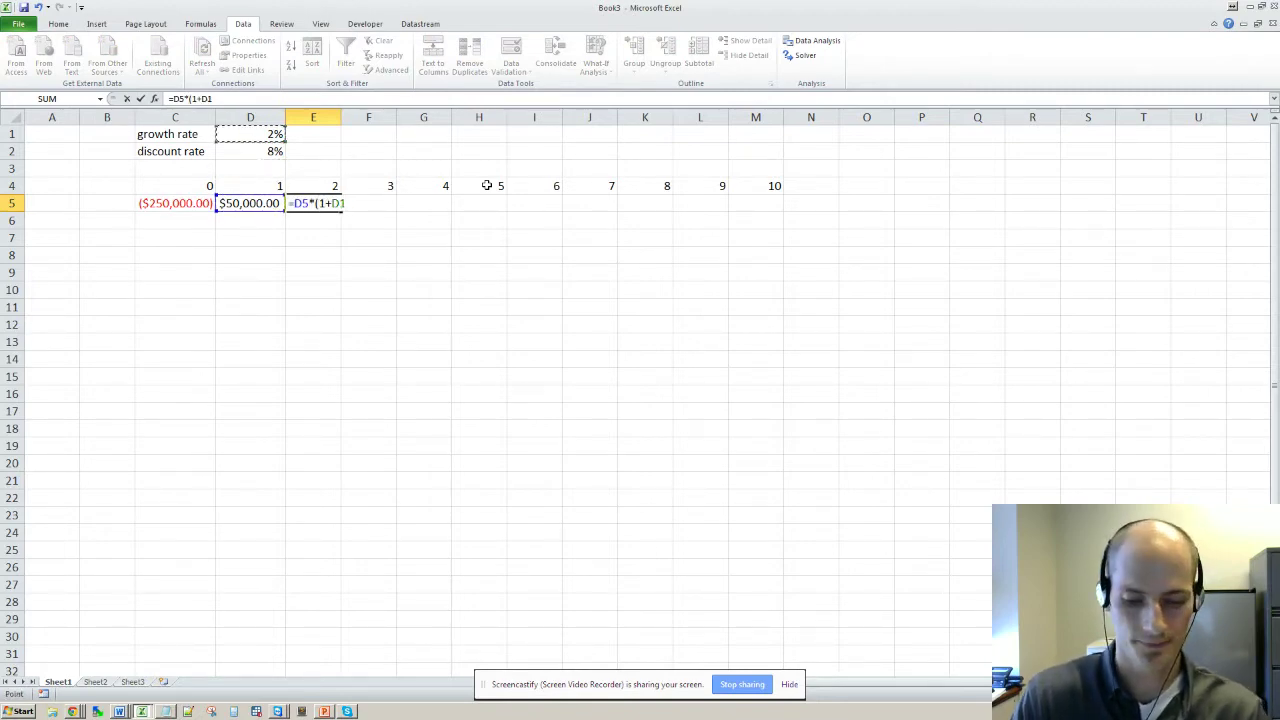
key("F4")
type(")")
key("ctrl+Return")
Fill the growth formula from E5 across to M5, through period 10
key("shift+Right")
key("shift+Right")
key("shift+Right")
key("shift+Right")
key("shift+Right")
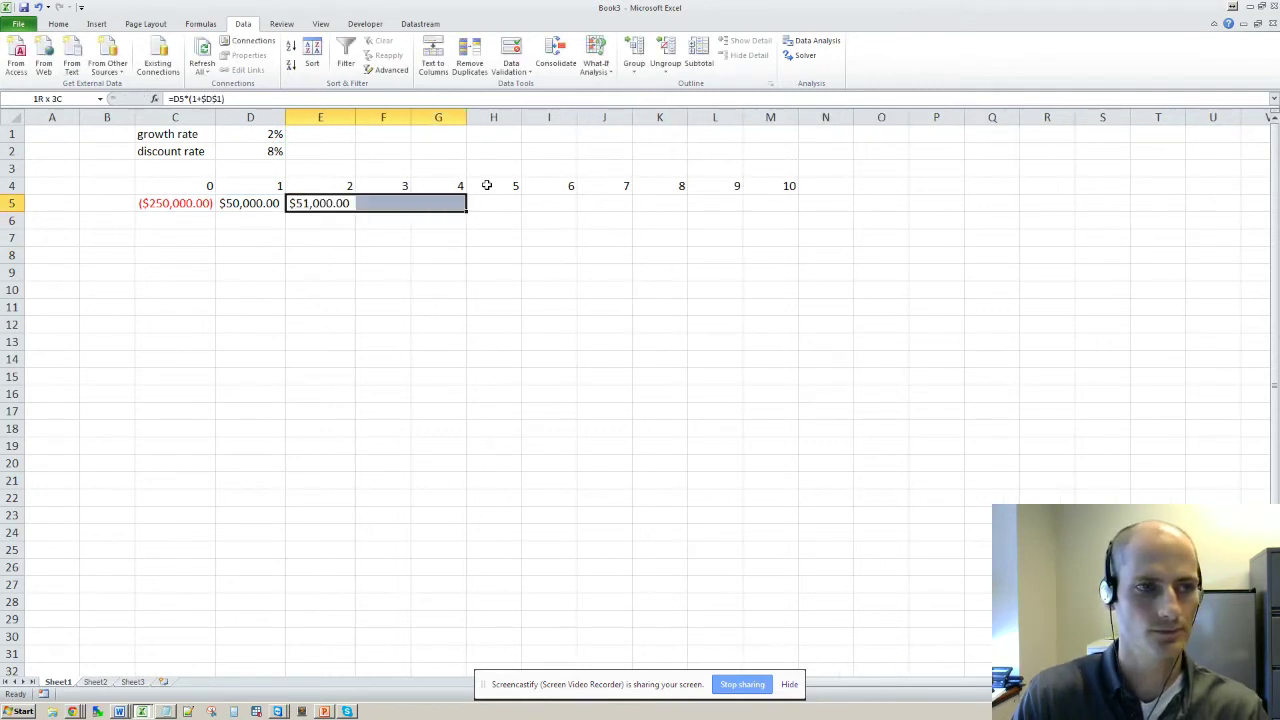
key("shift+Right")
key("shift+Right")
key("shift+Right")
key("ctrl+r")
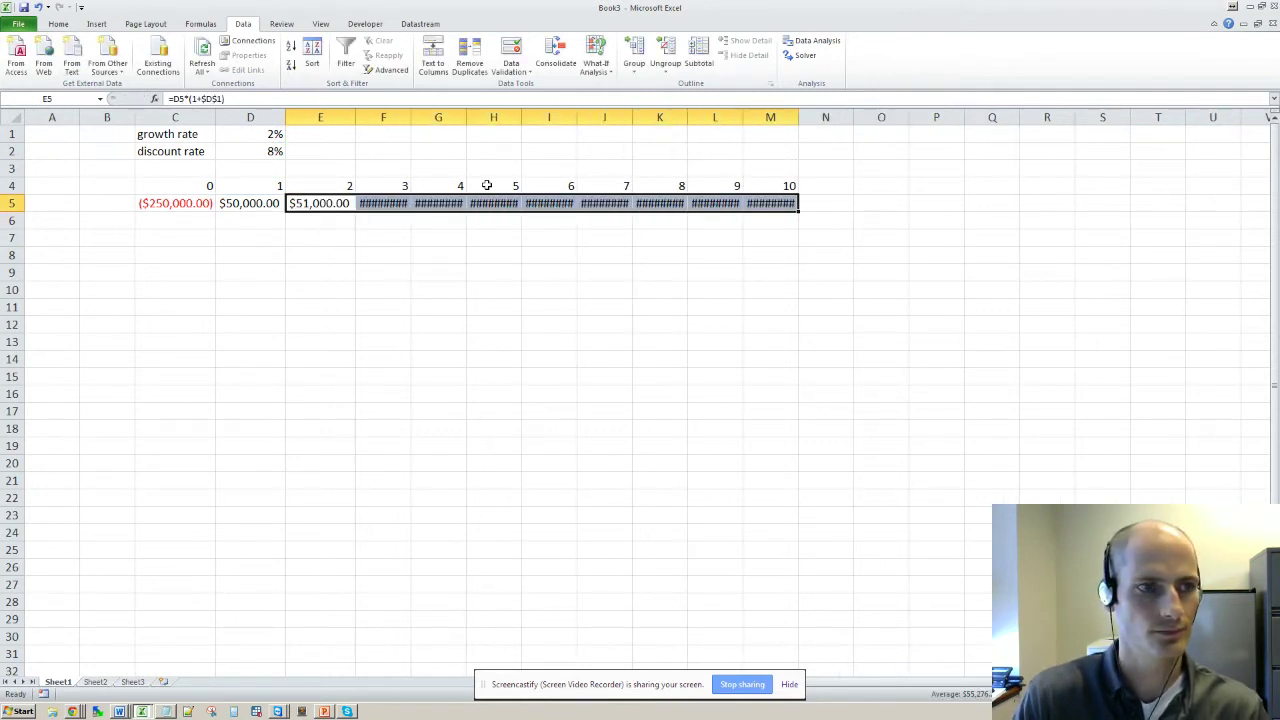
Autofit all column widths in the sheet so the cash flows display in full
left_click_drag(525, 119, 536, 119)
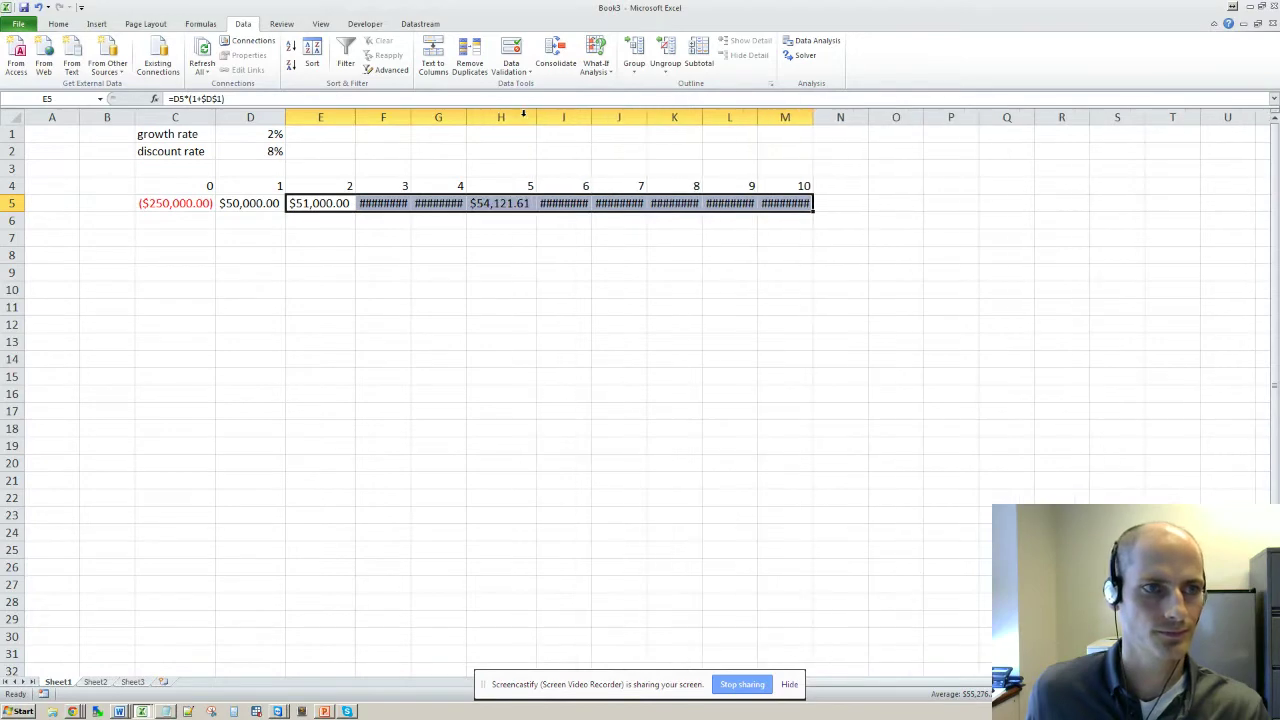
key("ctrl+a")
key("ctrl+a")
double_click(536, 119)
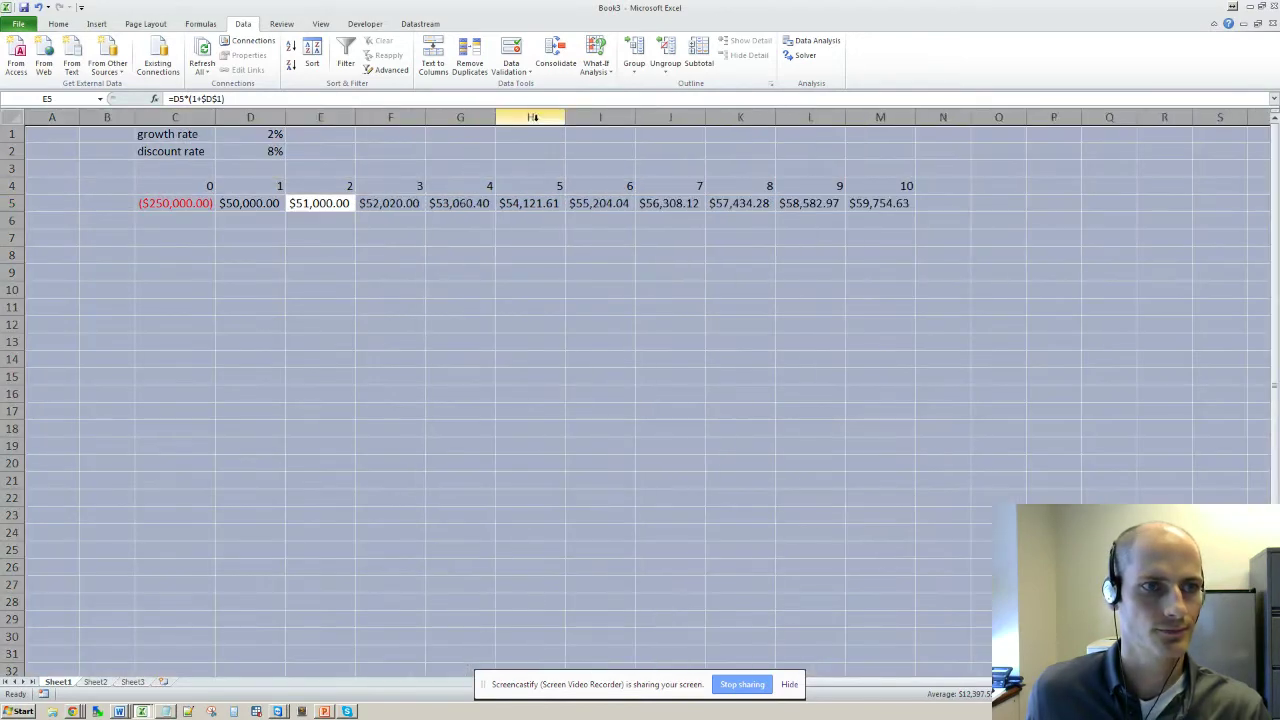
Enter the label "npv" in cell B7 below the cash flows
left_click(270, 221)
key("Left")
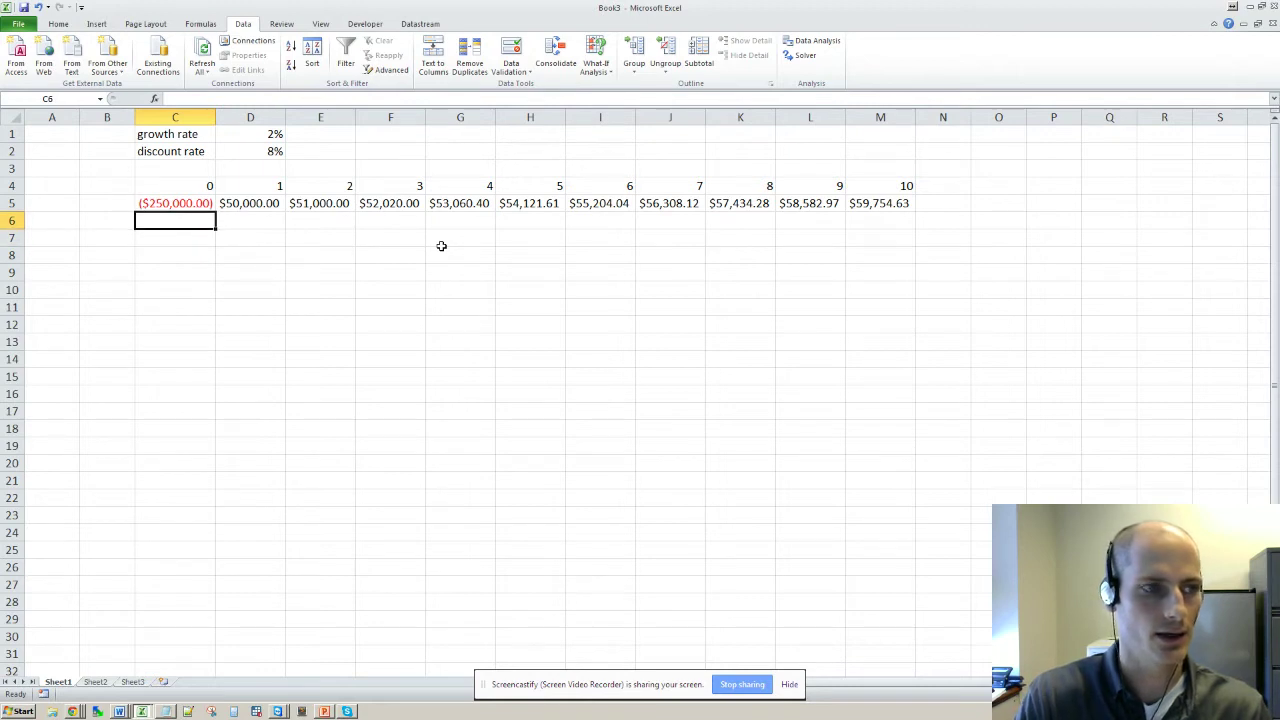
key("Down")
key("Left")
type("np")
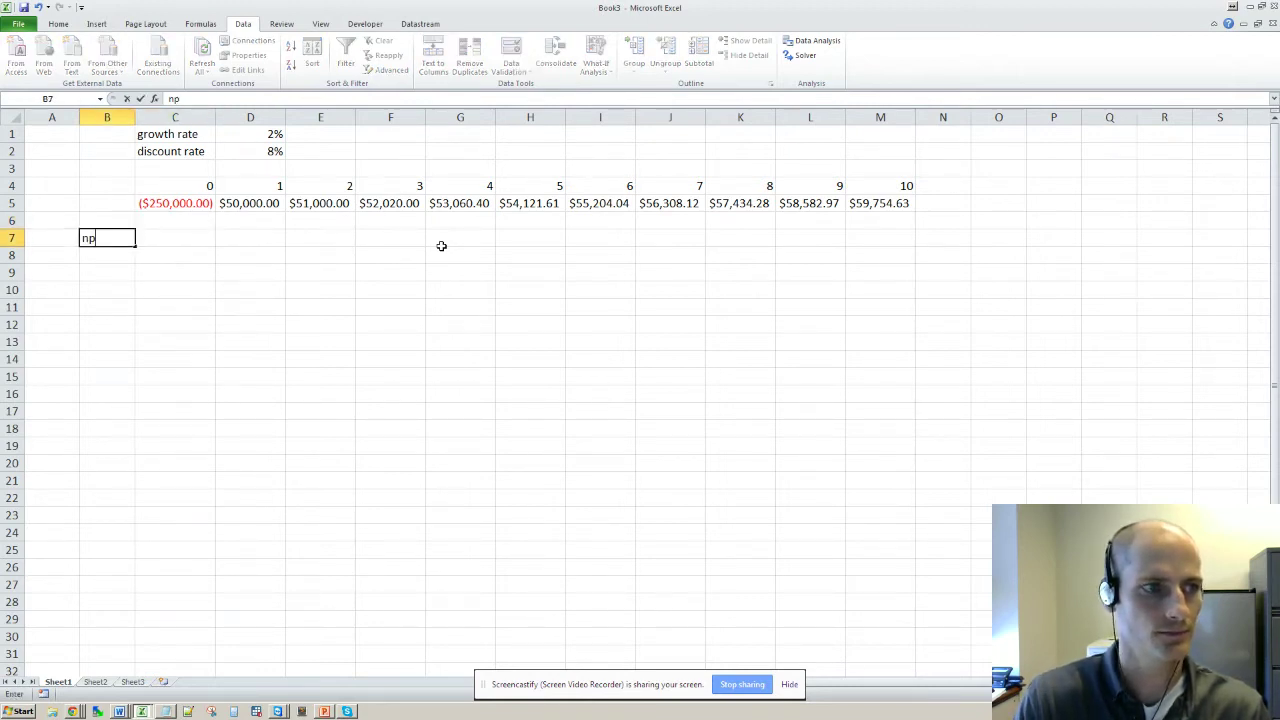
type("v")
Enter the formula =C5+NPV(D2,D5:M5) in cell C7 next to the npv label
key("Tab")
type("=")
key("Up")
key("Up")
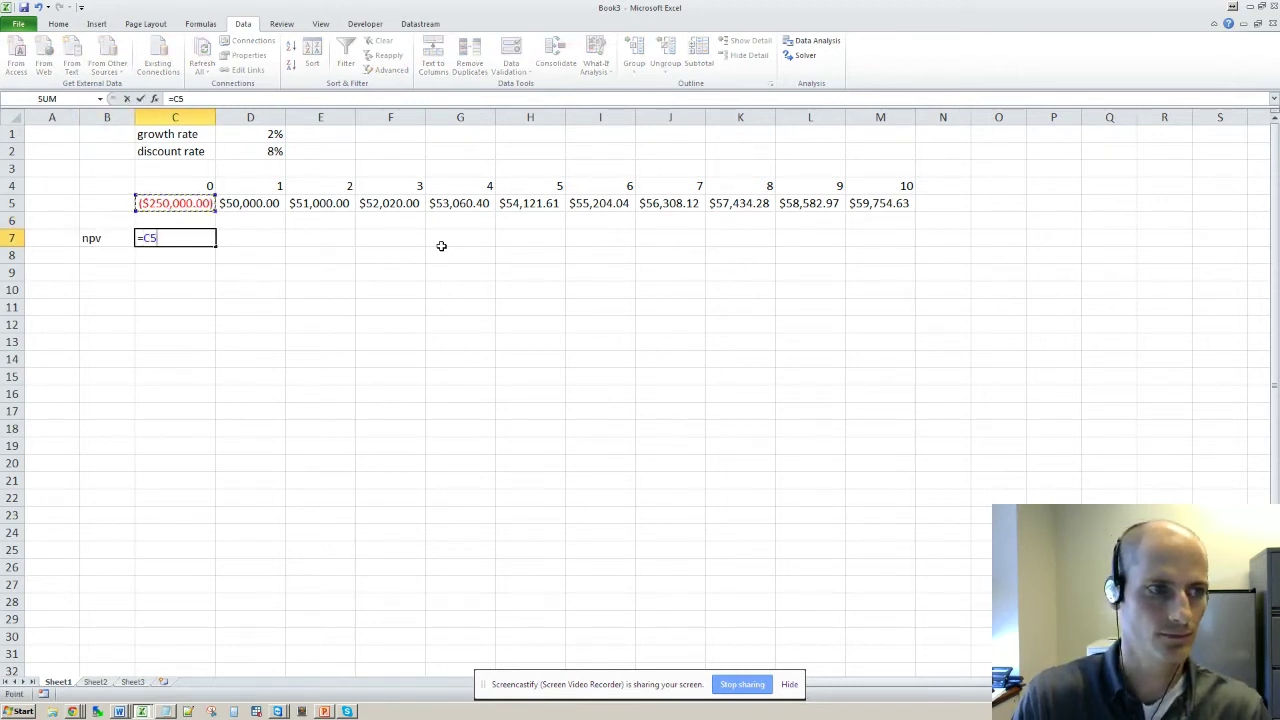
type("+npv(")
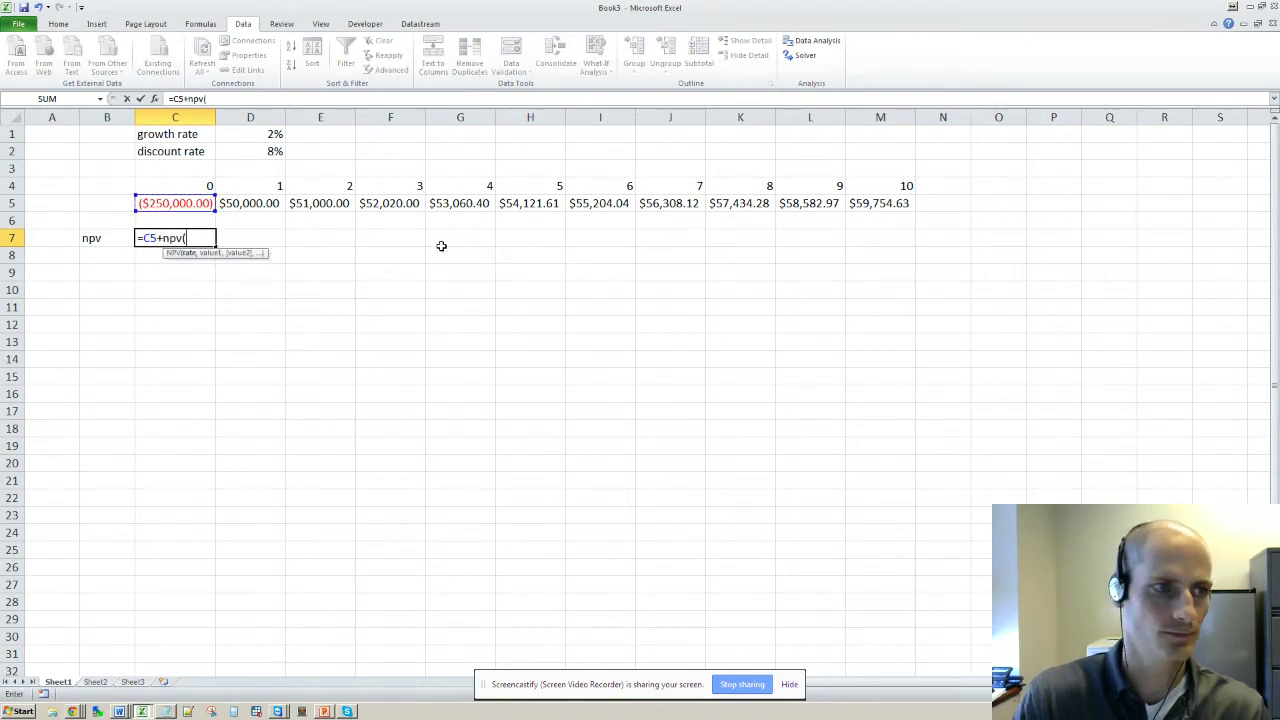
key("Up")
key("Up")
key("Right")
key("Up")
key("Up")
key("Up")
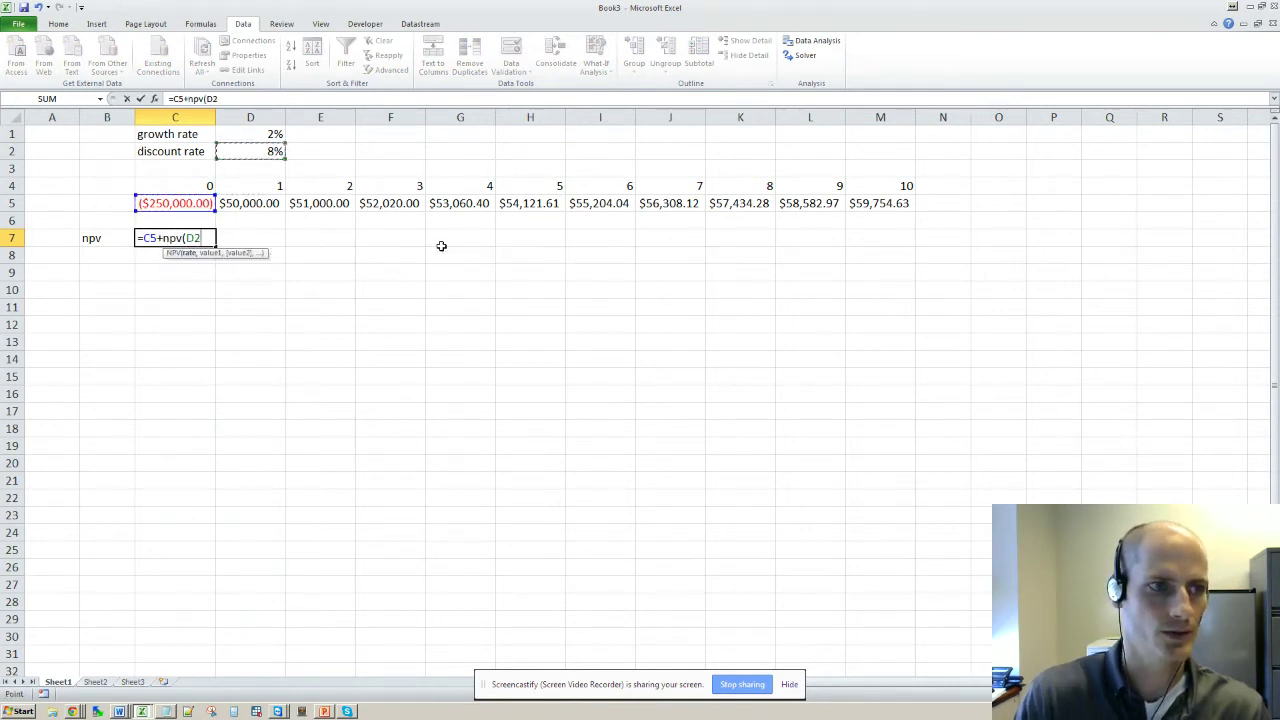
type(",")
key("Up")
key("Up")
key("Right")
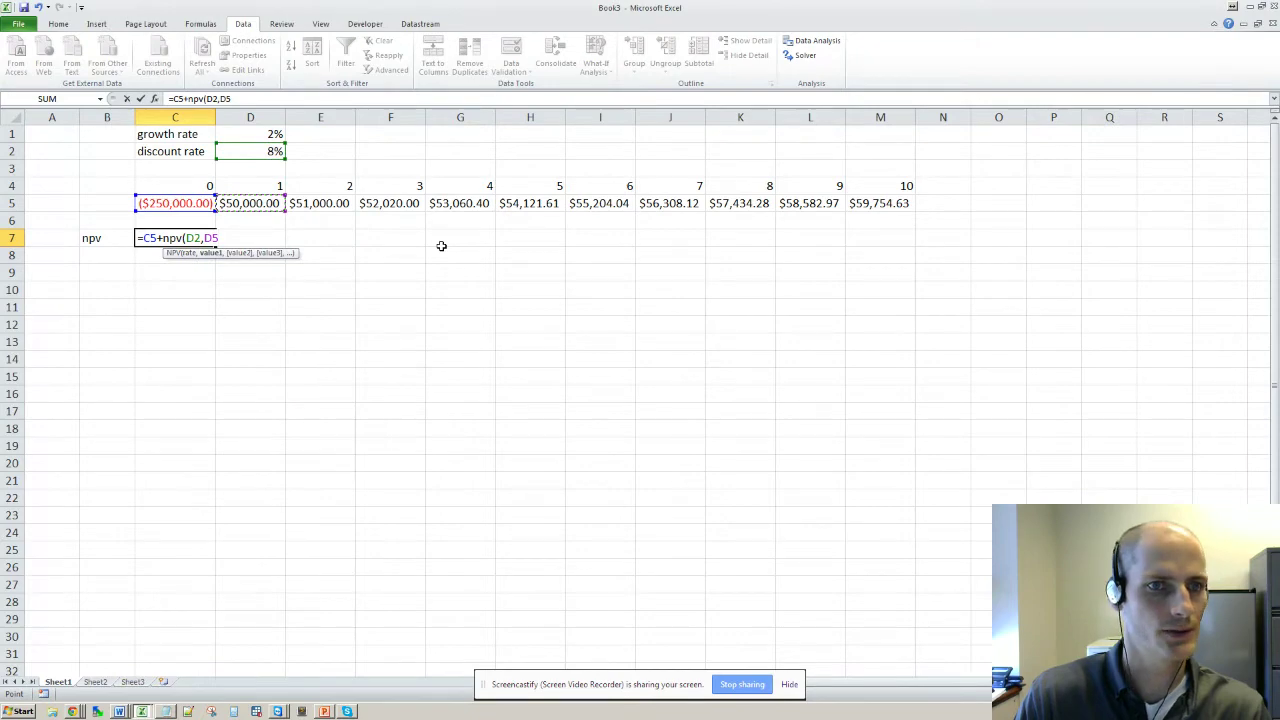
key("ctrl+shift+Right")
key("Return")
key("Return")
key("Up")
key("Right")
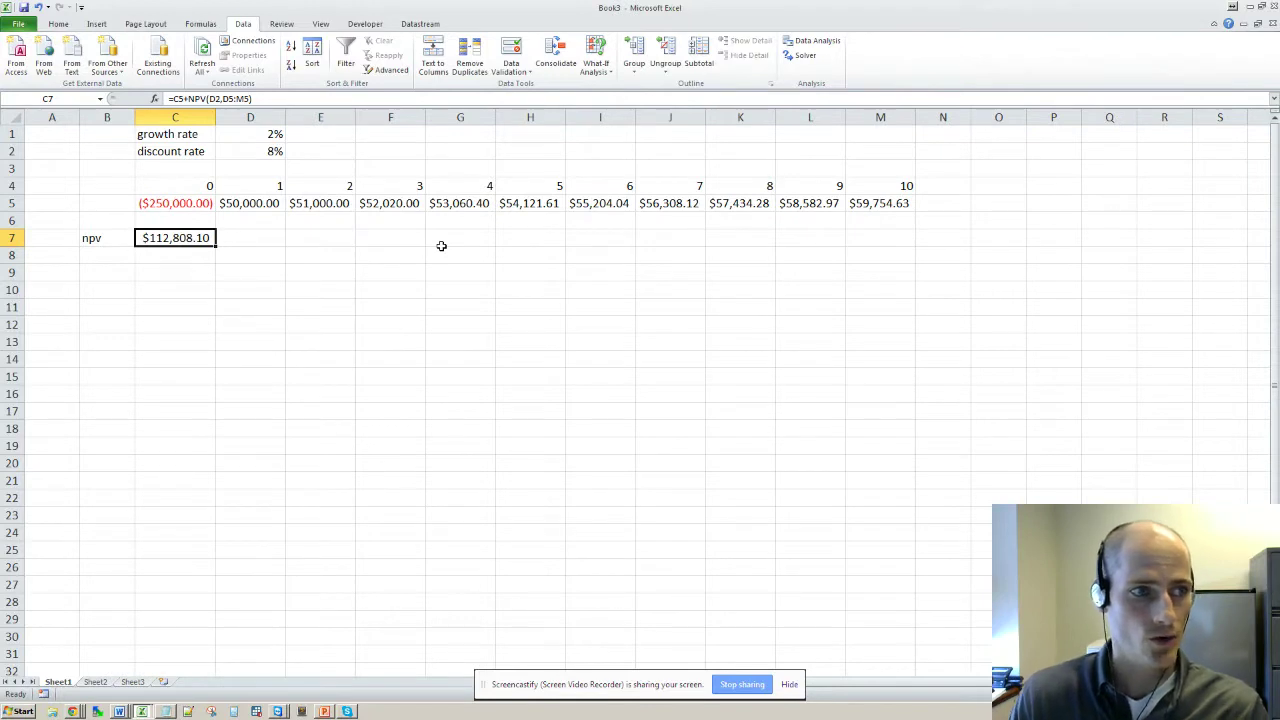
key("Right")
key("Left")
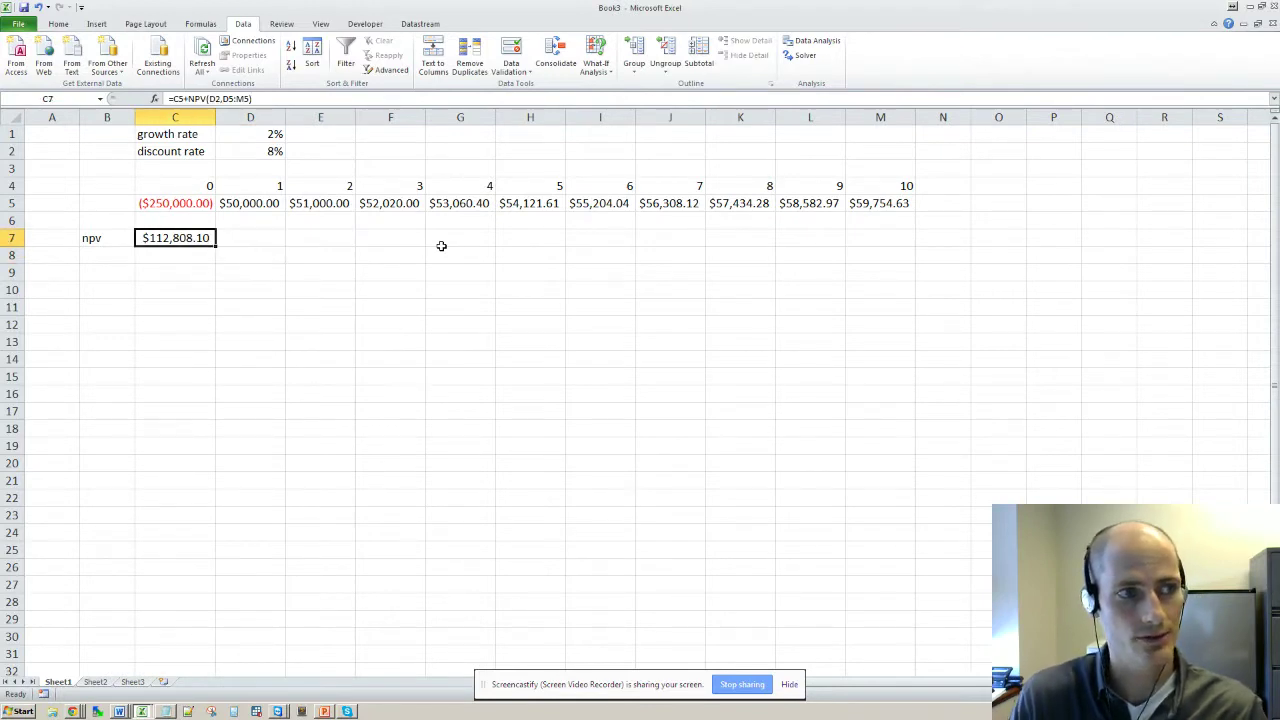
key("Left")
key("Right")
key("Left")
key("Right")
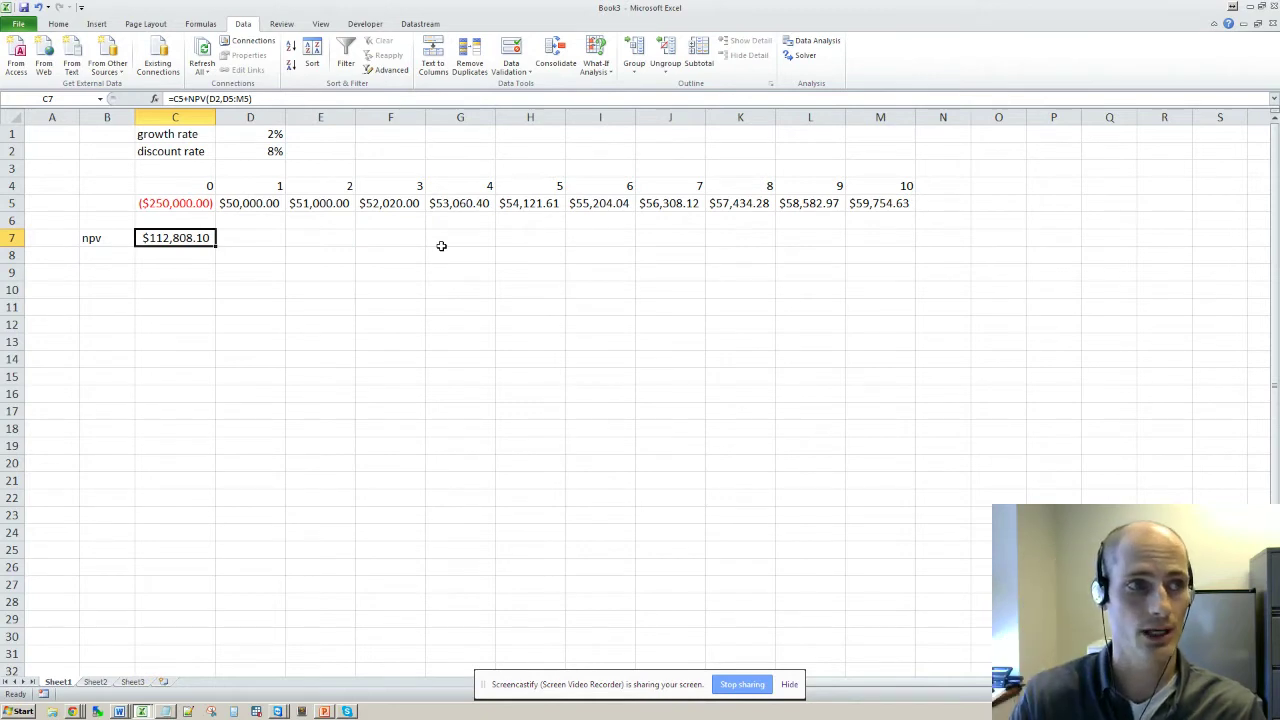
Try 30000 as the period 1 cash flow in D5, and settle on 40000
key("Up")
key("Up")
key("Up")
key("Up")
key("Up")
key("Up")
key("Right")
key("Down")
key("Down")
key("Down")
key("Down")
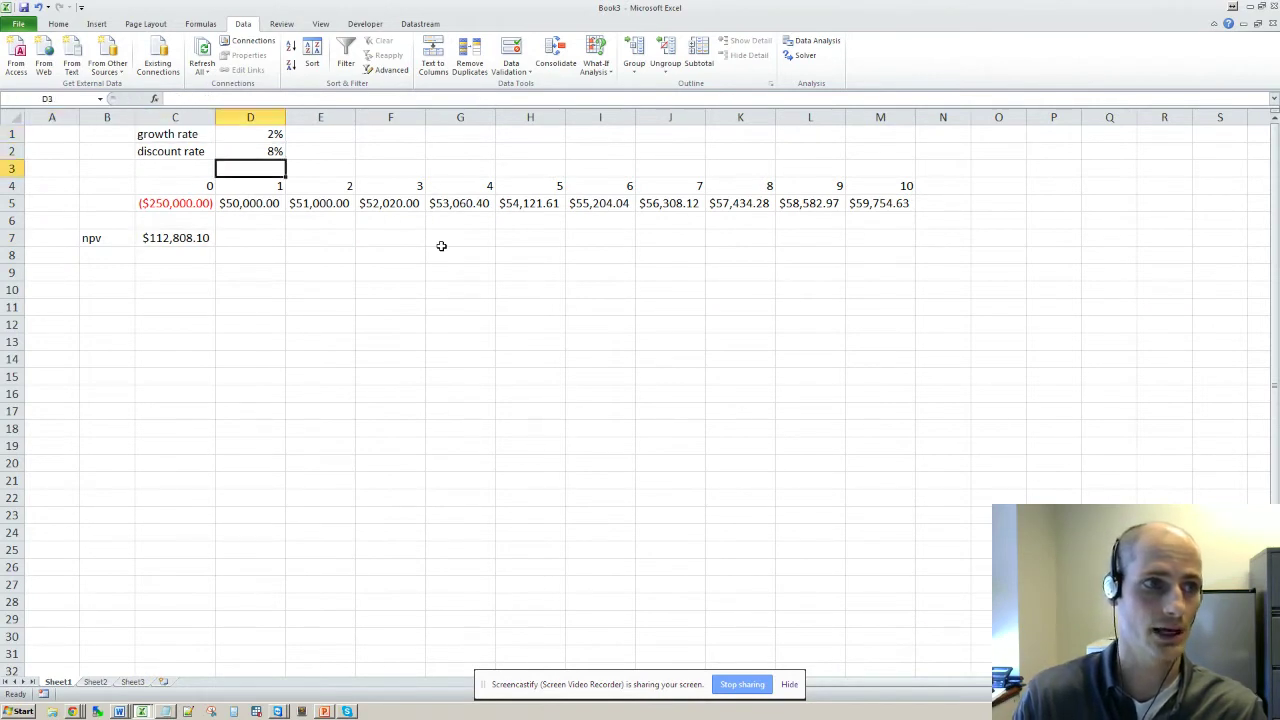
type("300")
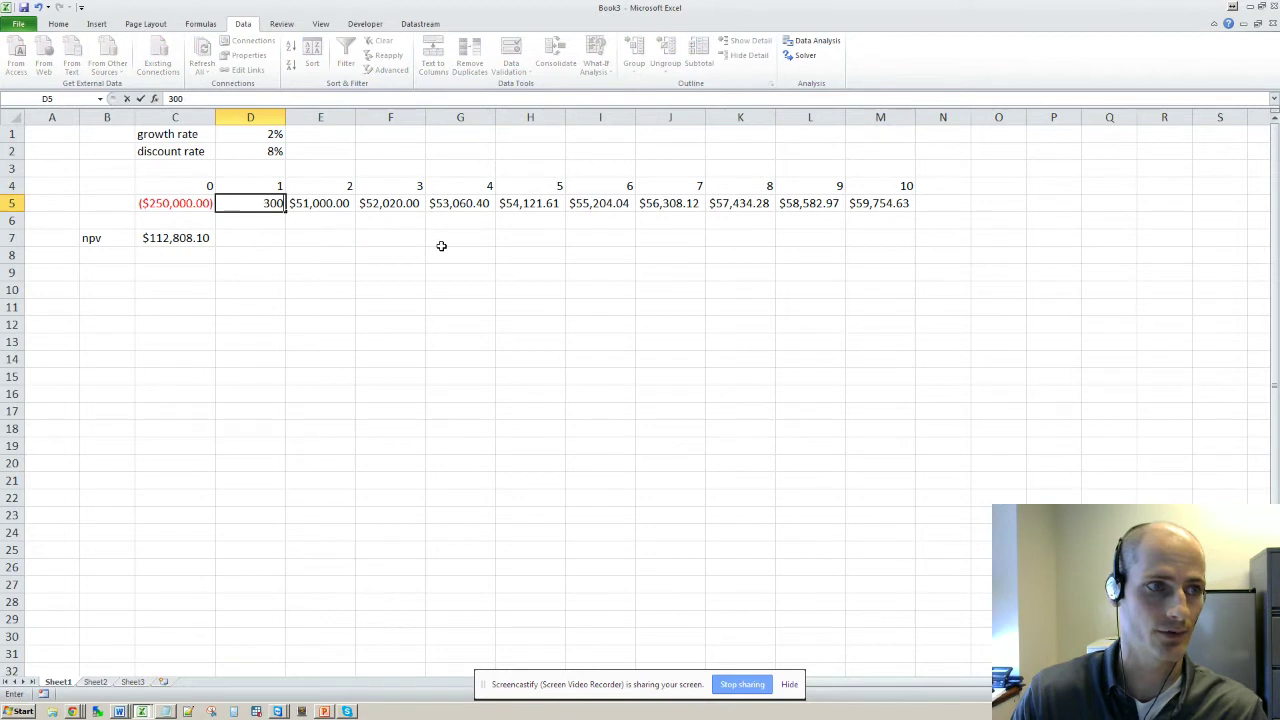
type("00")
key("ctrl+Return")
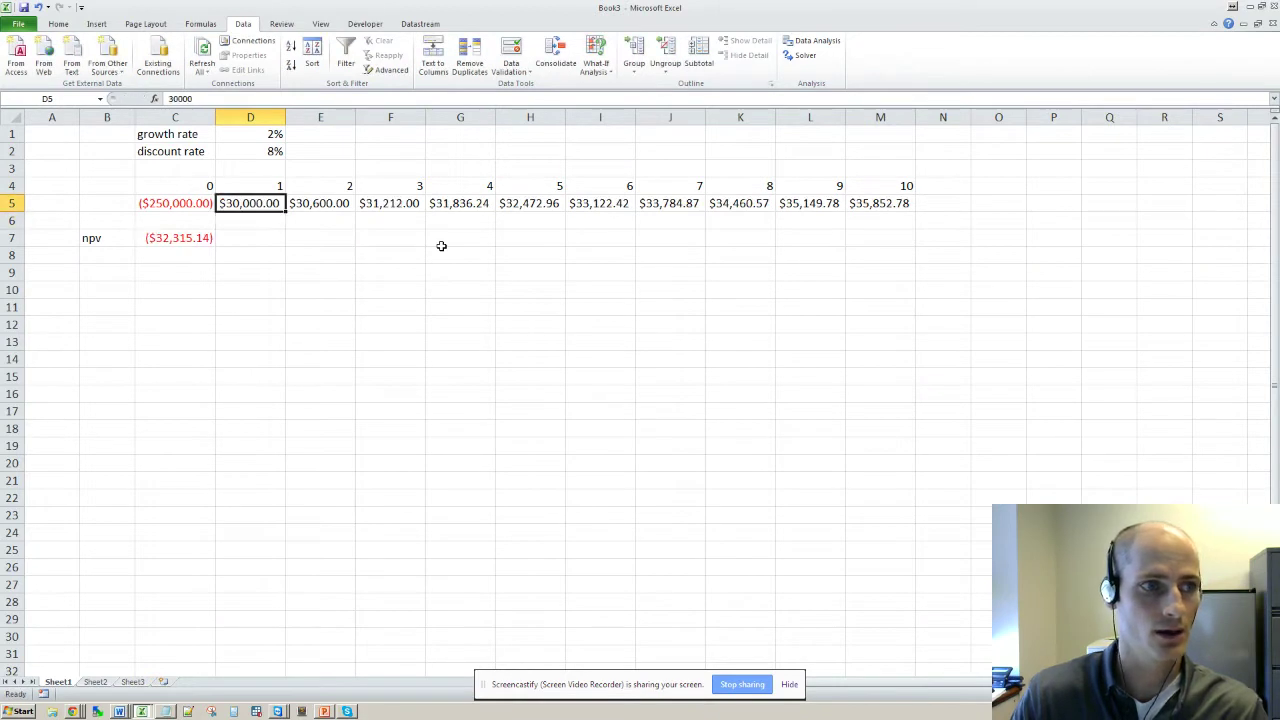
type("40000")
key("Return")
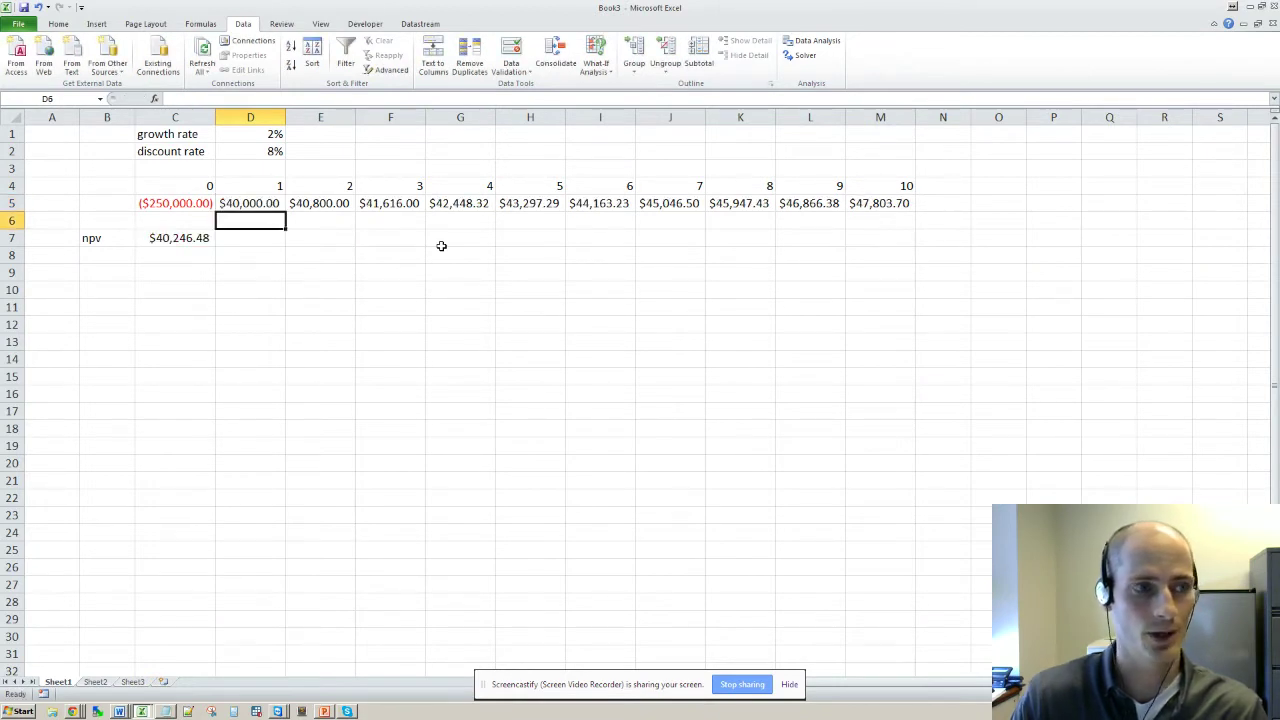
Enter the label "discount rate" in B13 and a starting rate of 1% in C13
key("Down")
key("Left")
key("Down")
key("Right")
key("Down")
key("Right")
key("Down")
key("Left")
key("Down")
key("Left")
key("Down")
key("Down")
key("Left")
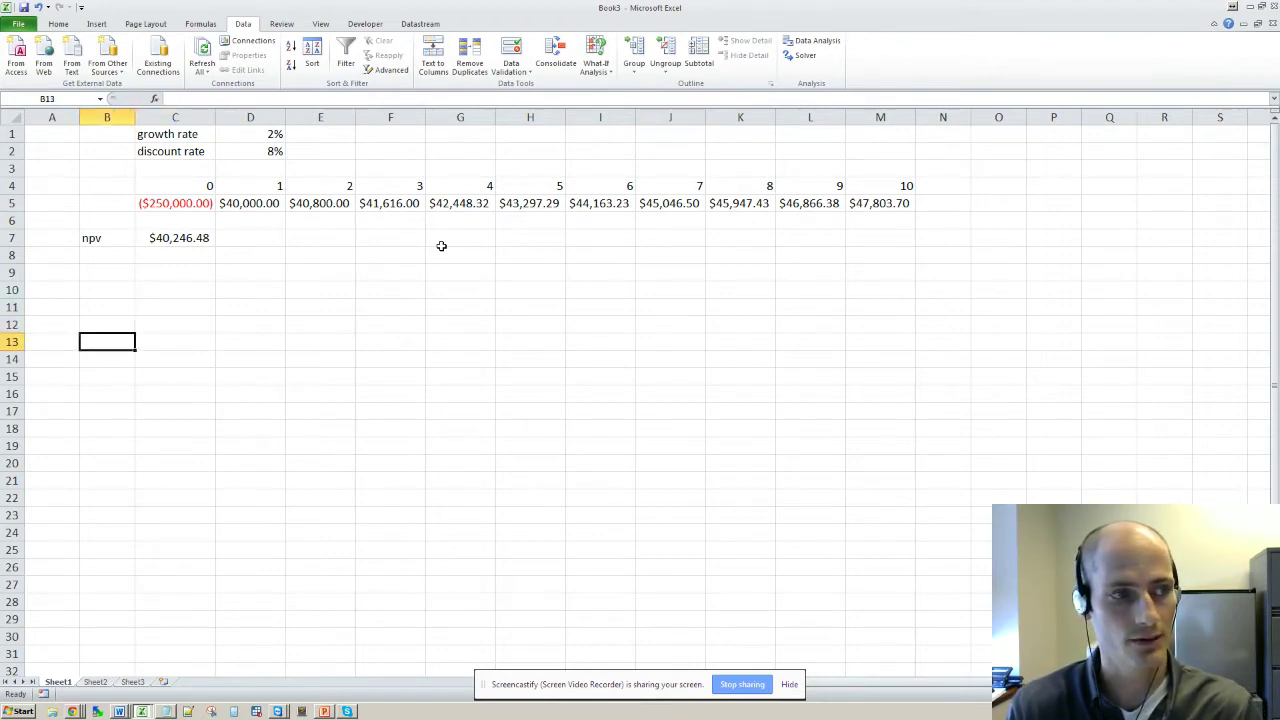
type("discount rate")
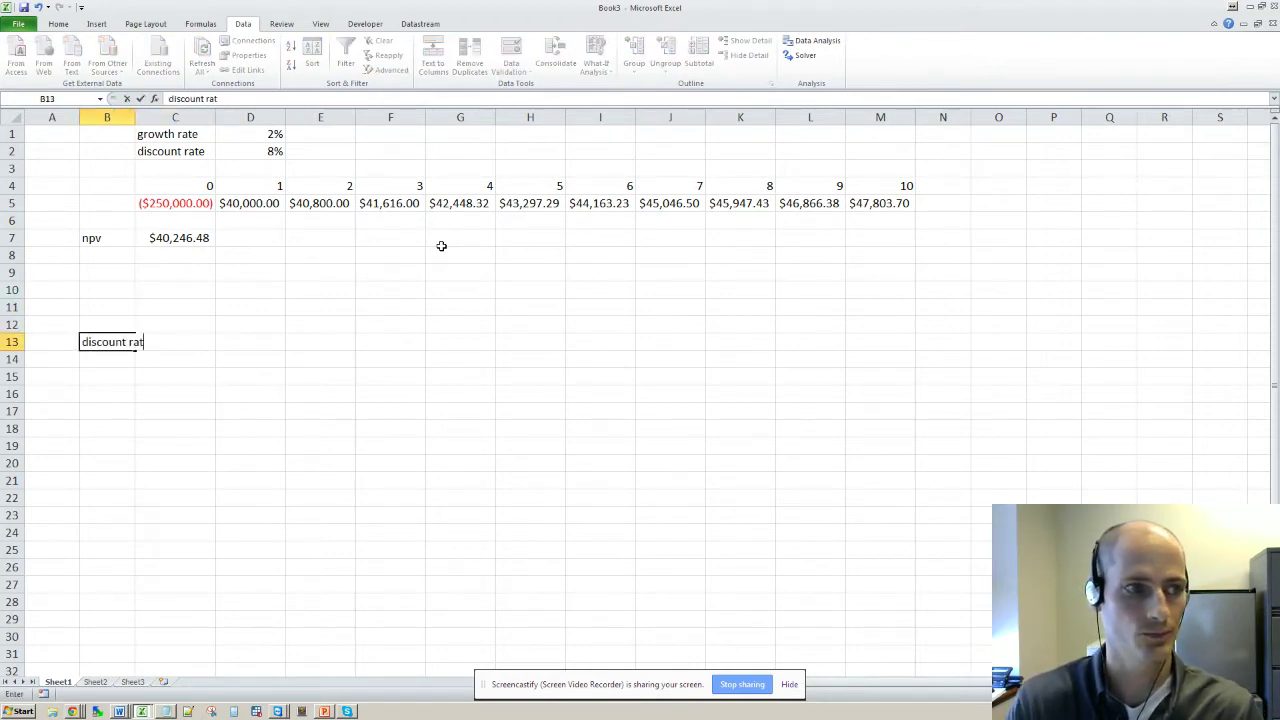
key("Tab")
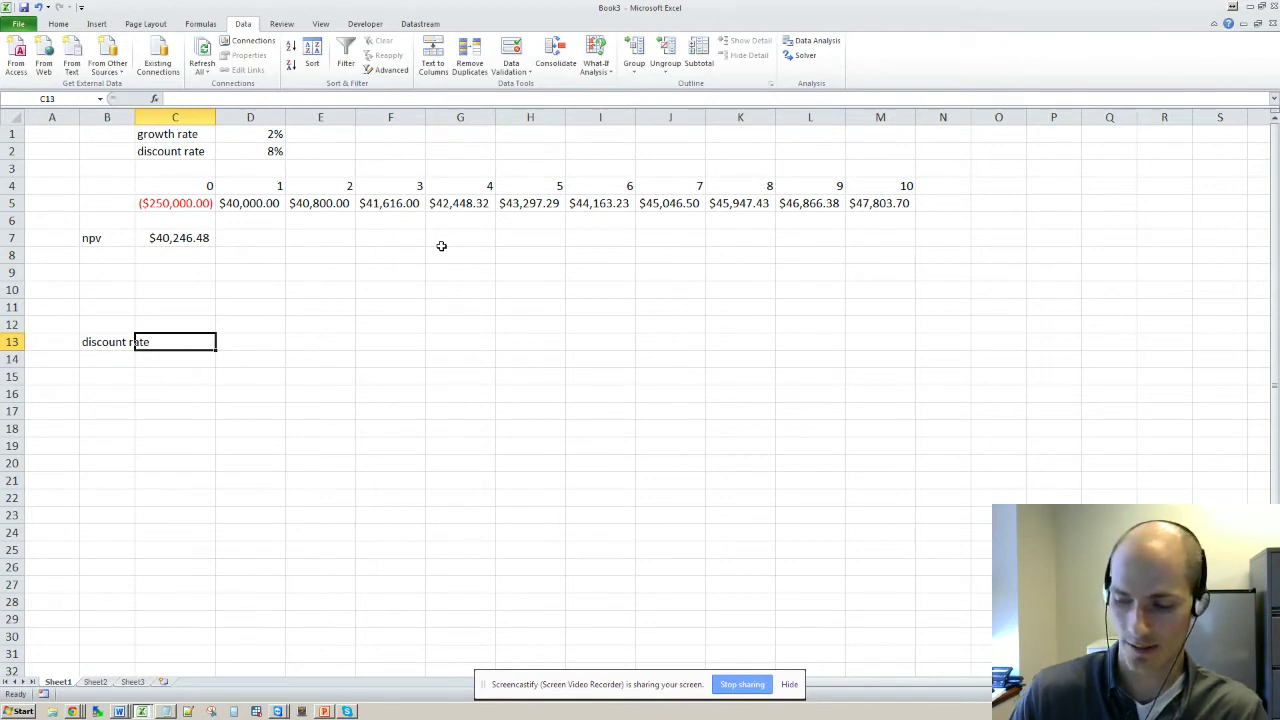
type("1%")
key("Return")
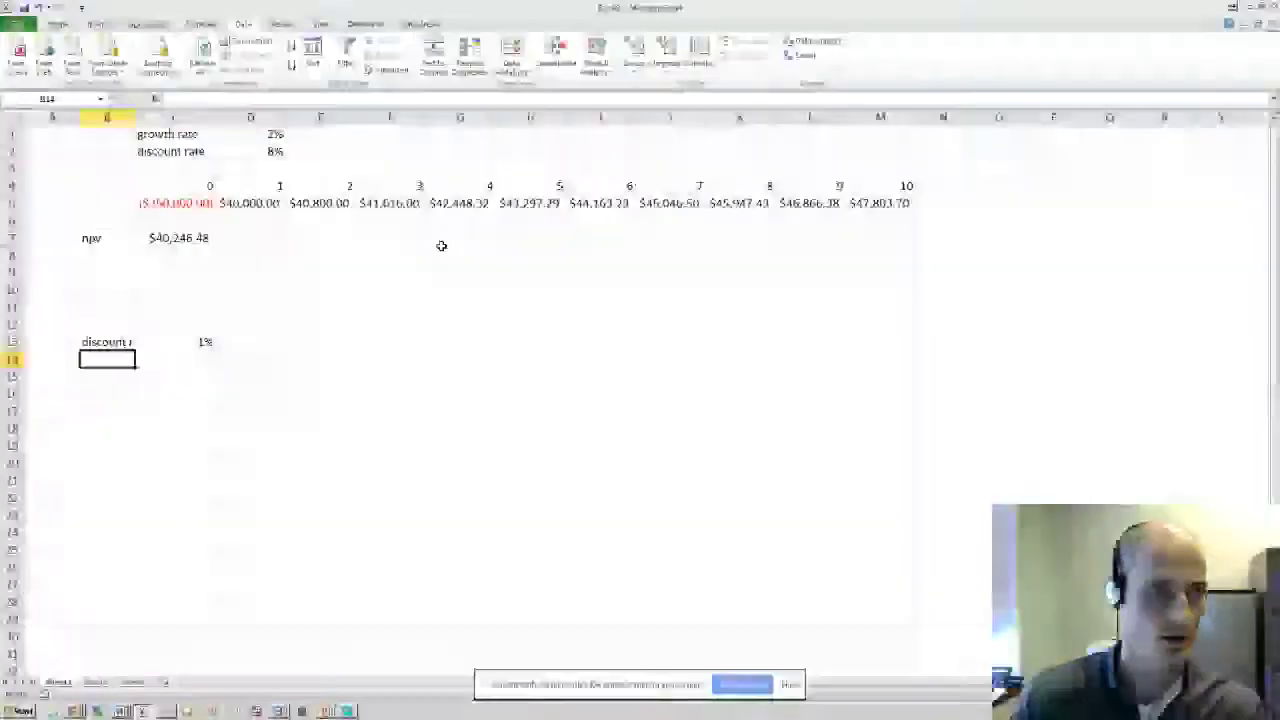
Enter a formula in C14 that adds 1% to the discount rate in C13
type("=")
key("Up")
type("+1%")
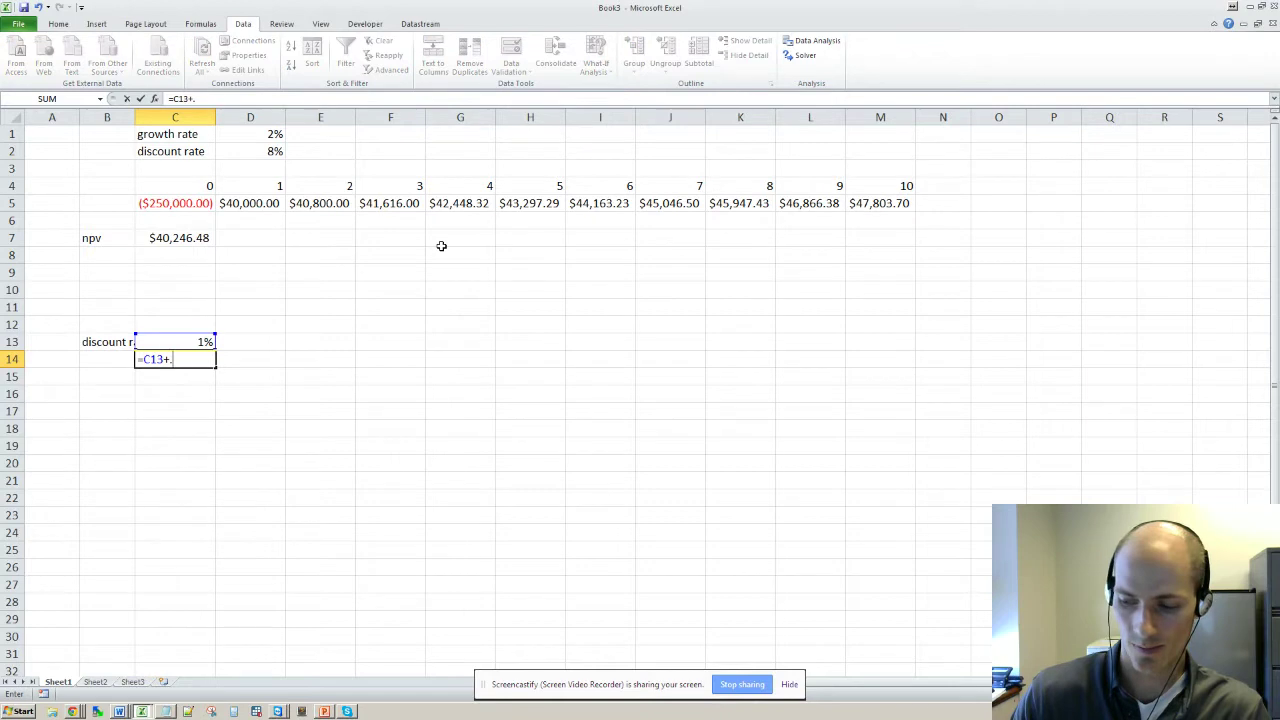
key("Return")
Format the discount rates in C13:C14 as percentages without decimals
key("Up")
key("Up")
key("shift+Down")
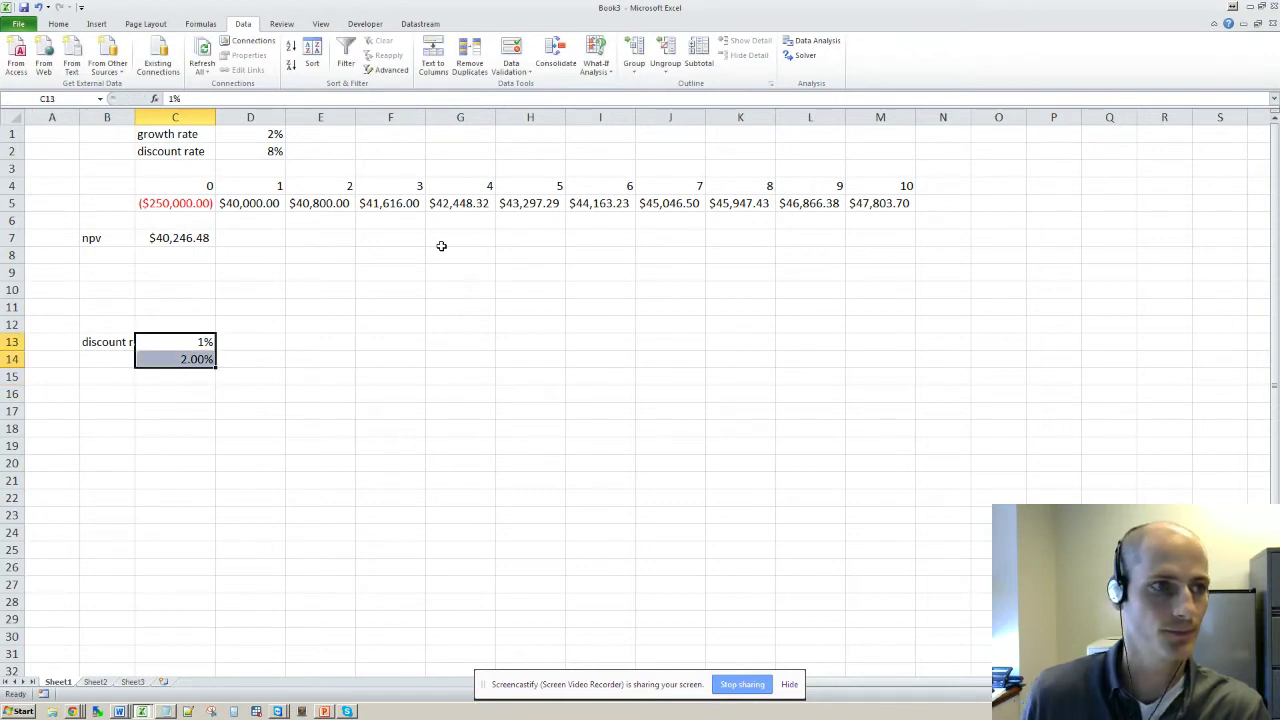
key("ctrl+shift+4")
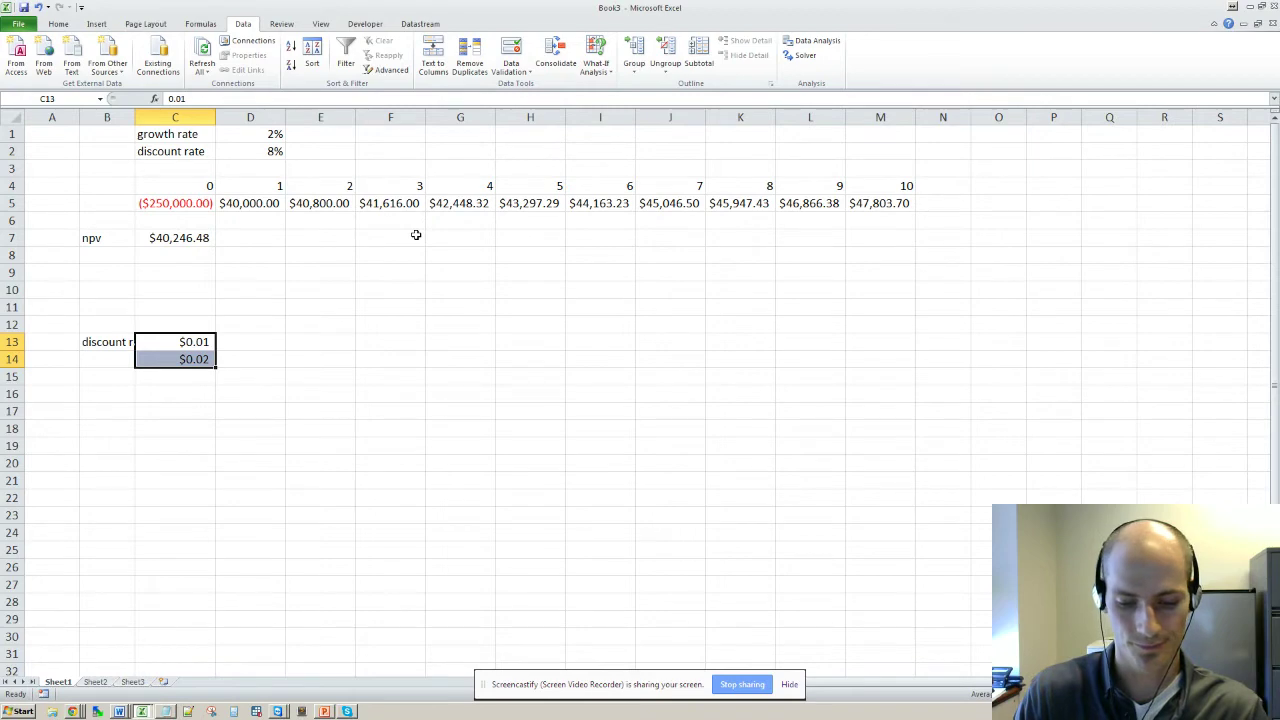
key("ctrl+shift+5")
Fill the discount rate formula from C14 down to C23
key("Down")
key("shift+Down")
key("shift+Down")
key("shift+Down")
key("shift+Down")
key("shift+Down")
key("shift+Down")
key("shift+Down")
key("shift+Down")
key("shift+Down")
key("ctrl+d")
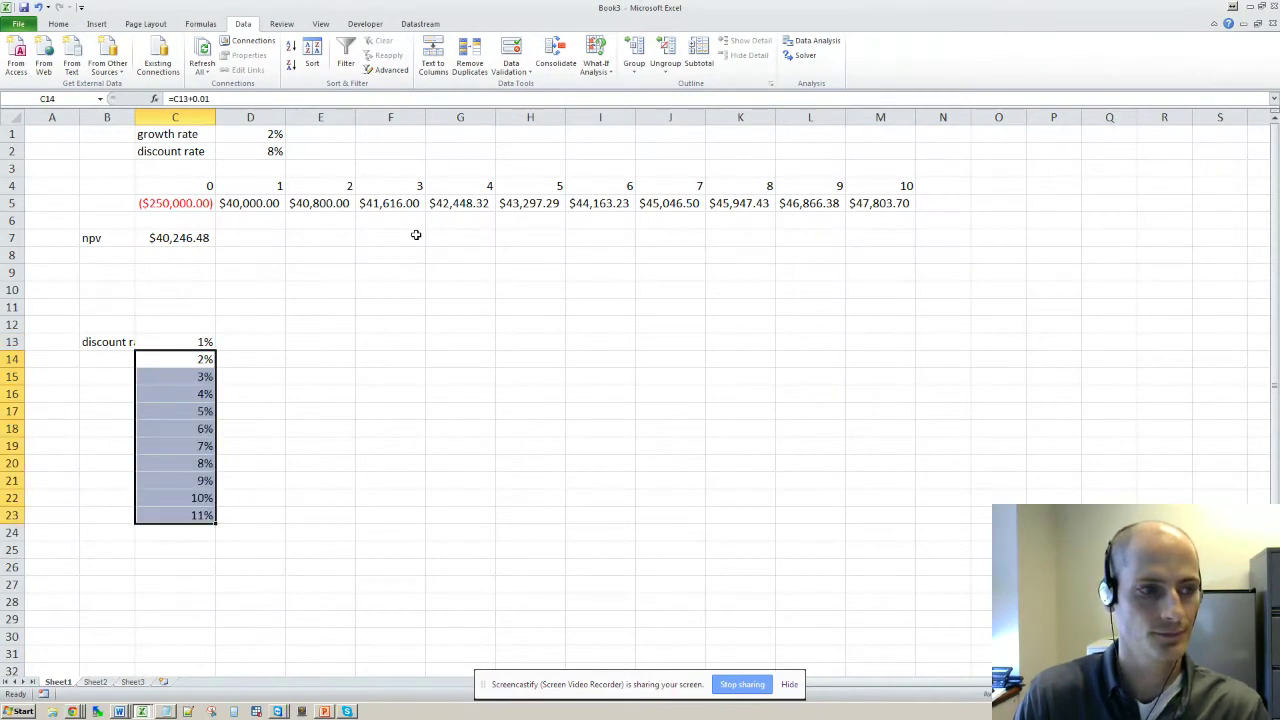
Extend the discount rate series down to 15% in C27, clearing the extra rate in C28
key("shift+Down")
key("shift+Down")
key("shift+Down")
key("shift+Down")
key("shift+Down")
key("shift+Down")
key("shift+Up")
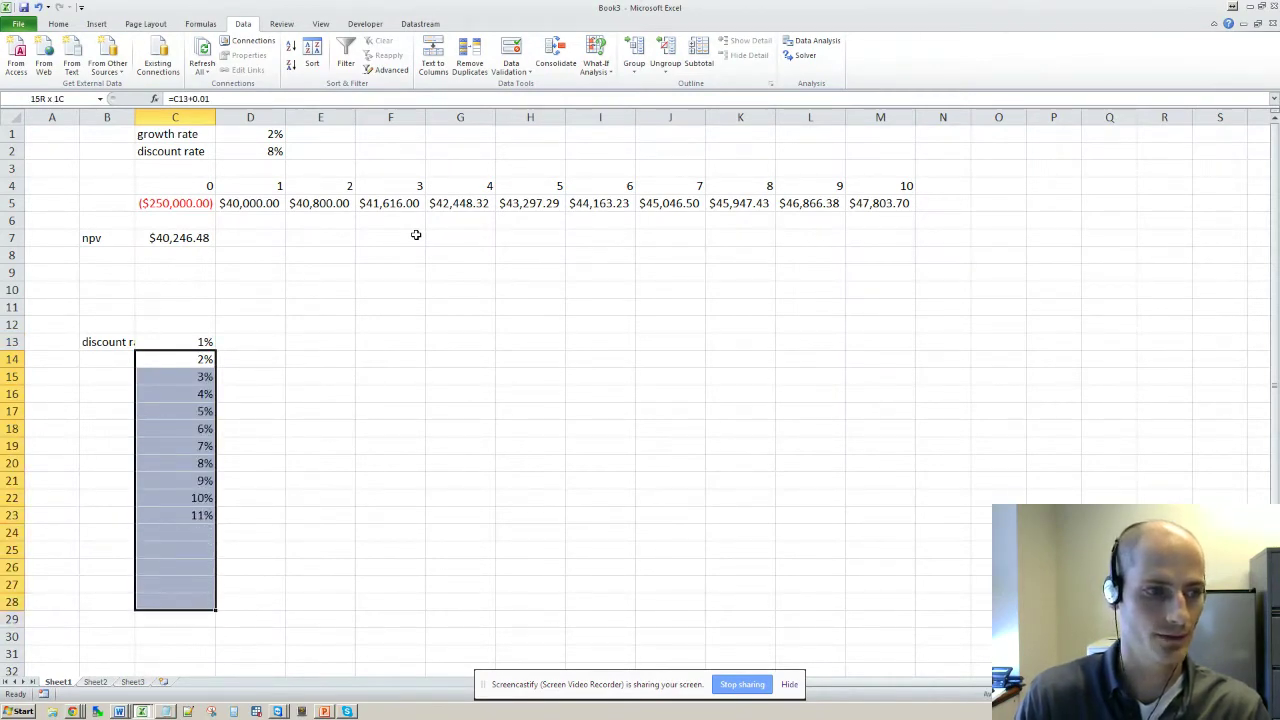
key("ctrl+d")
key("shift+Up")
key("ctrl+Down")
key("Delete")
Enter 1% in D12 and 2% in E12 to start a row of rates above the discount rate column
key("Up")
key("ctrl+Up")
key("Up")
key("Right")
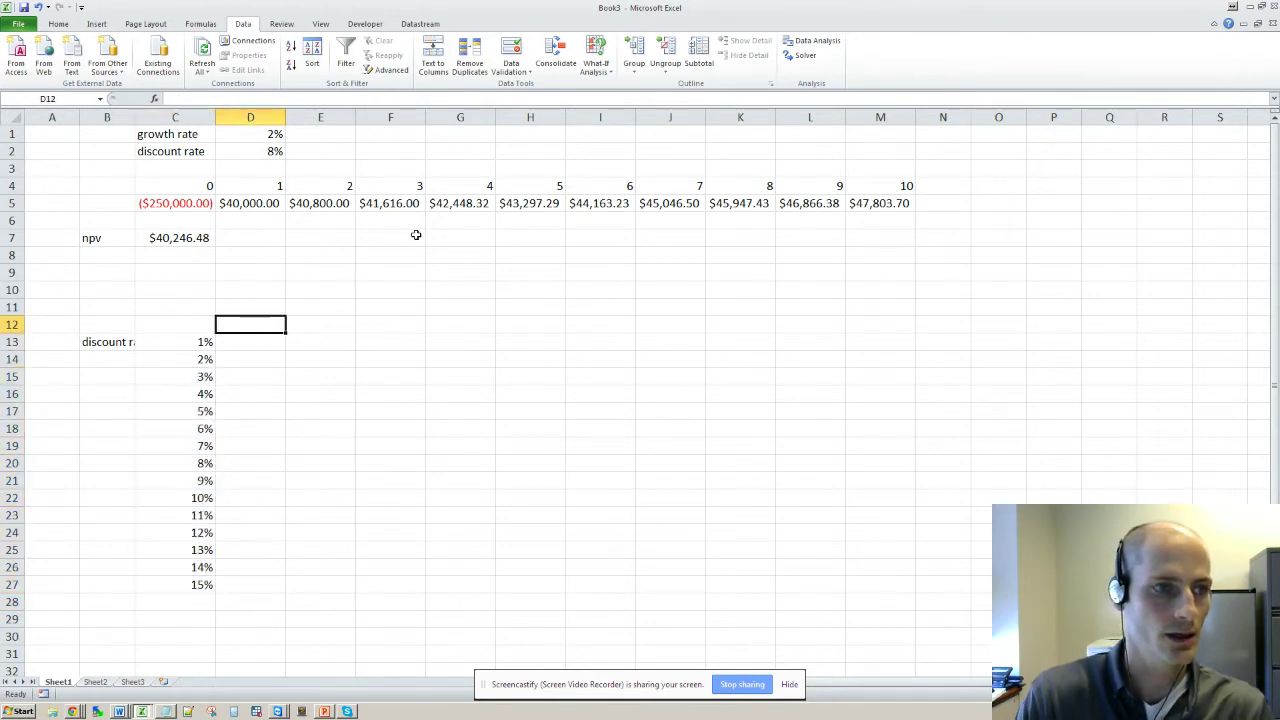
type("=")
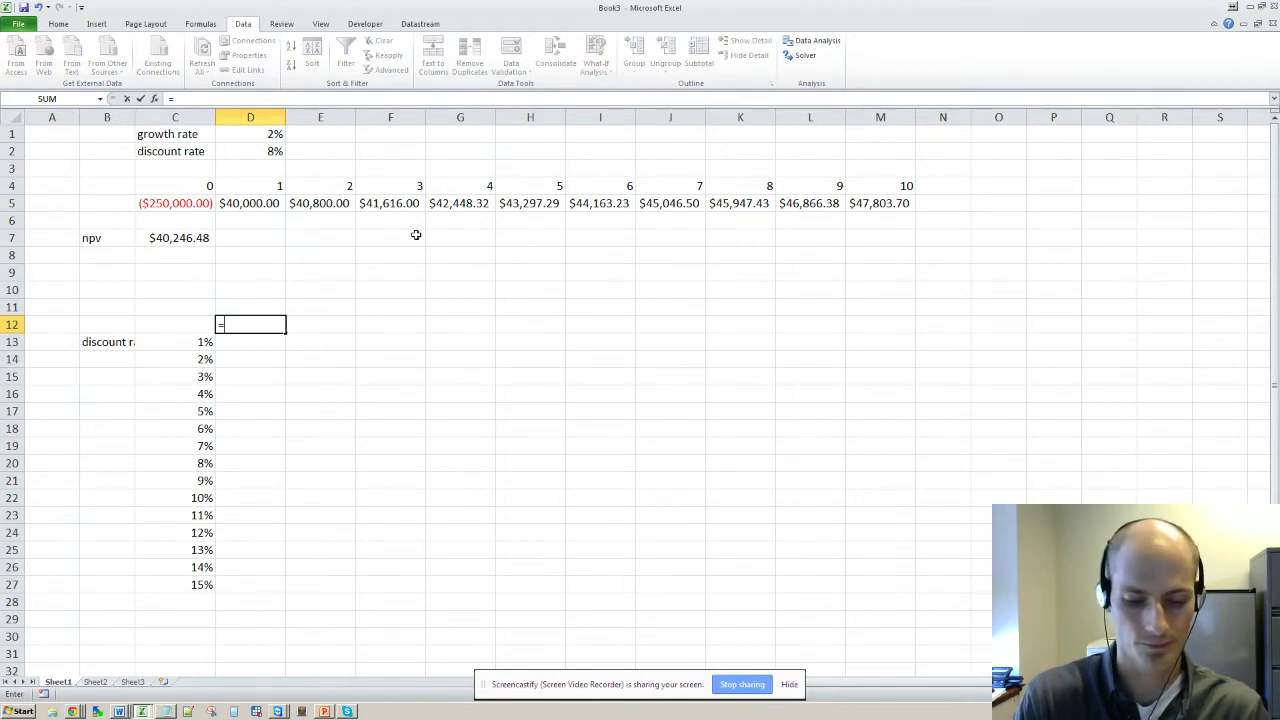
key("BackSpace")
type("1%")
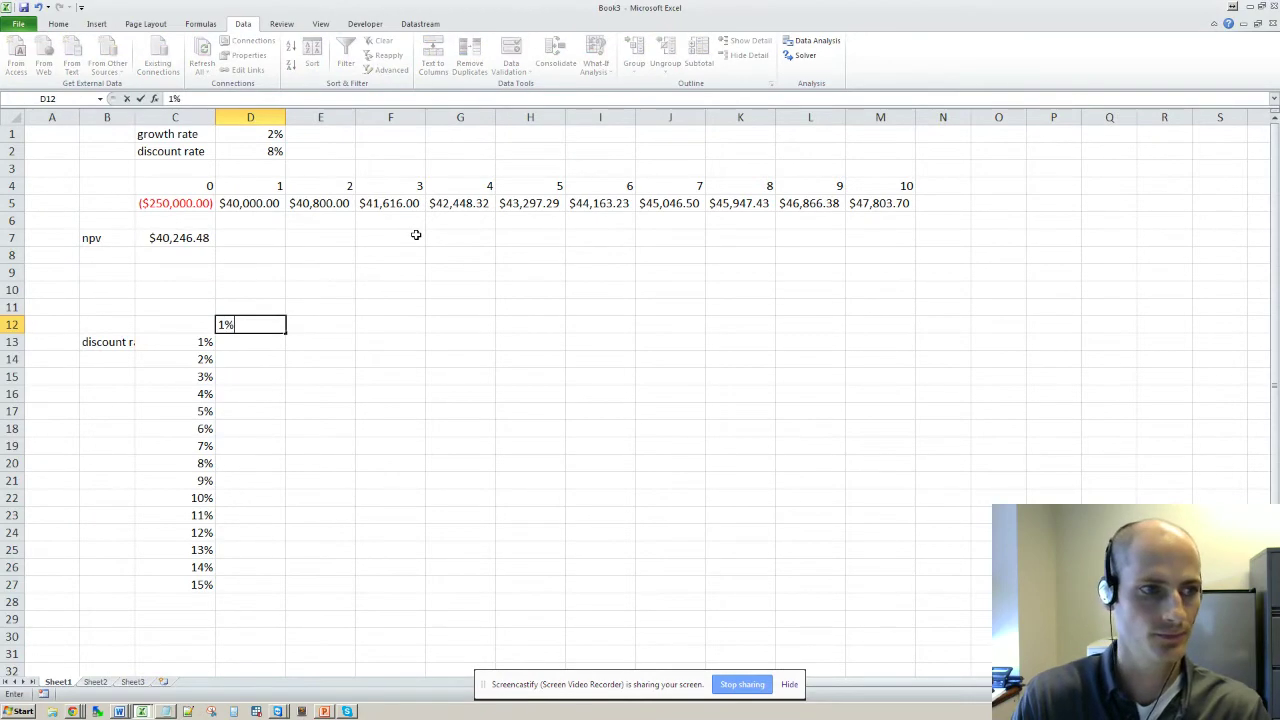
key("Return")
key("Up")
key("Right")
type("2%")
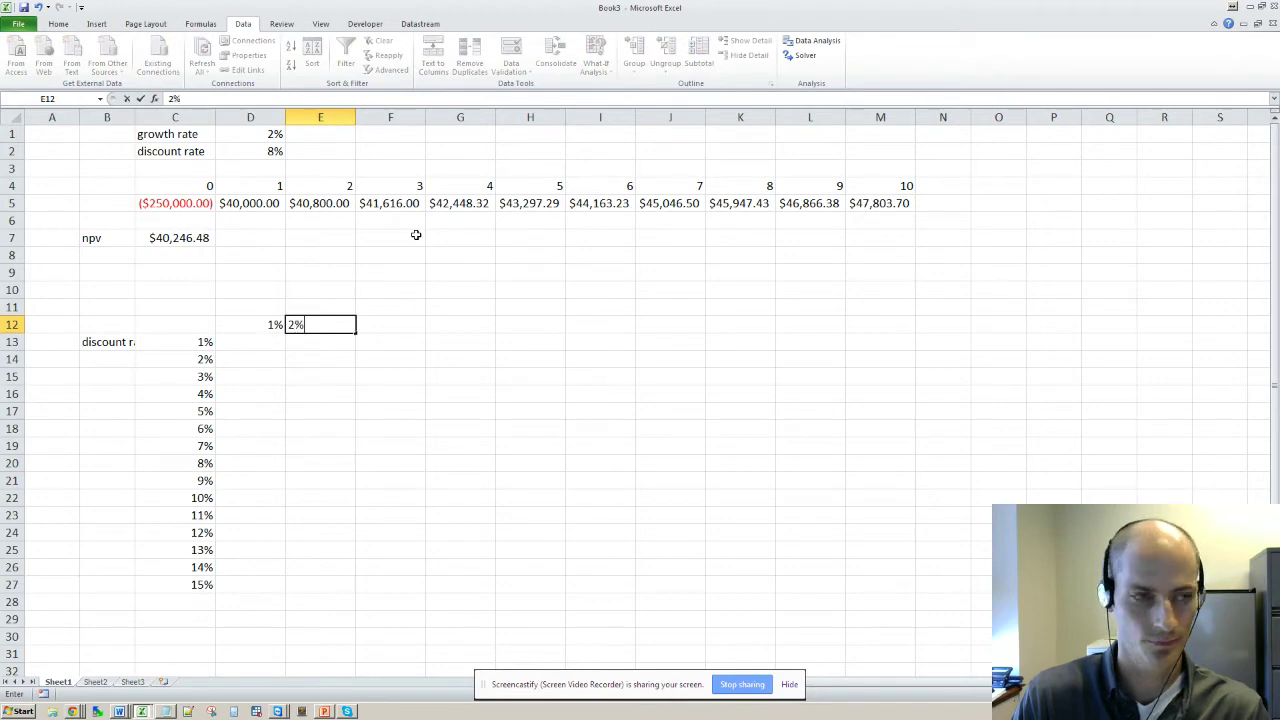
Fill the percentage series from D12:E12 across to R12, up to 15%
key("Left")
key("shift+Right")
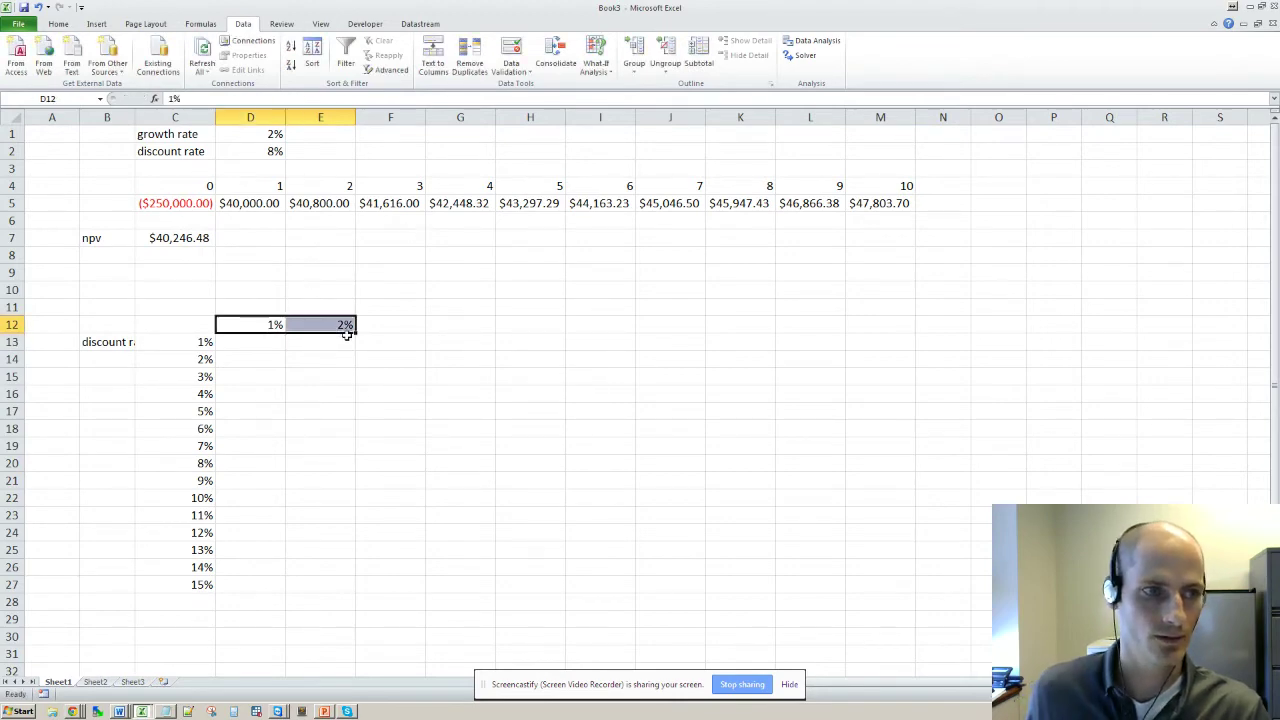
left_click_drag(353, 333, 1176, 325)
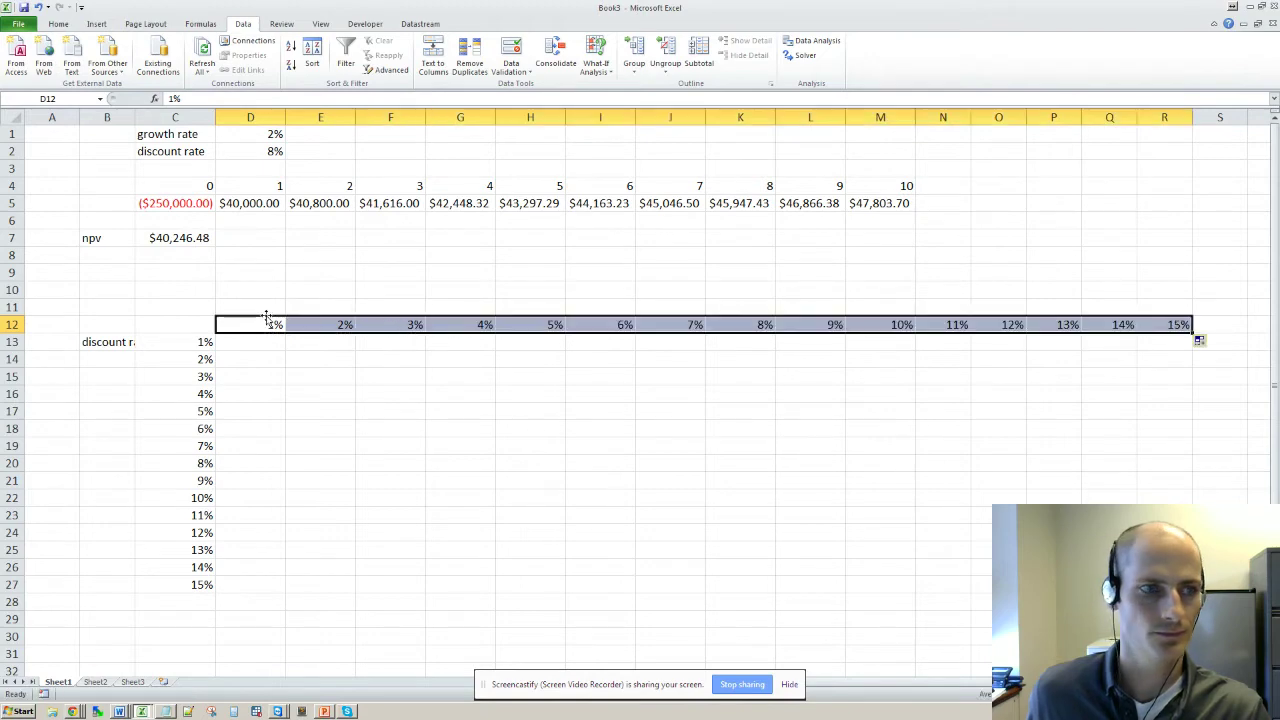
Enter the formula =C7 in corner cell C12 to reference the NPV
left_click(212, 325)
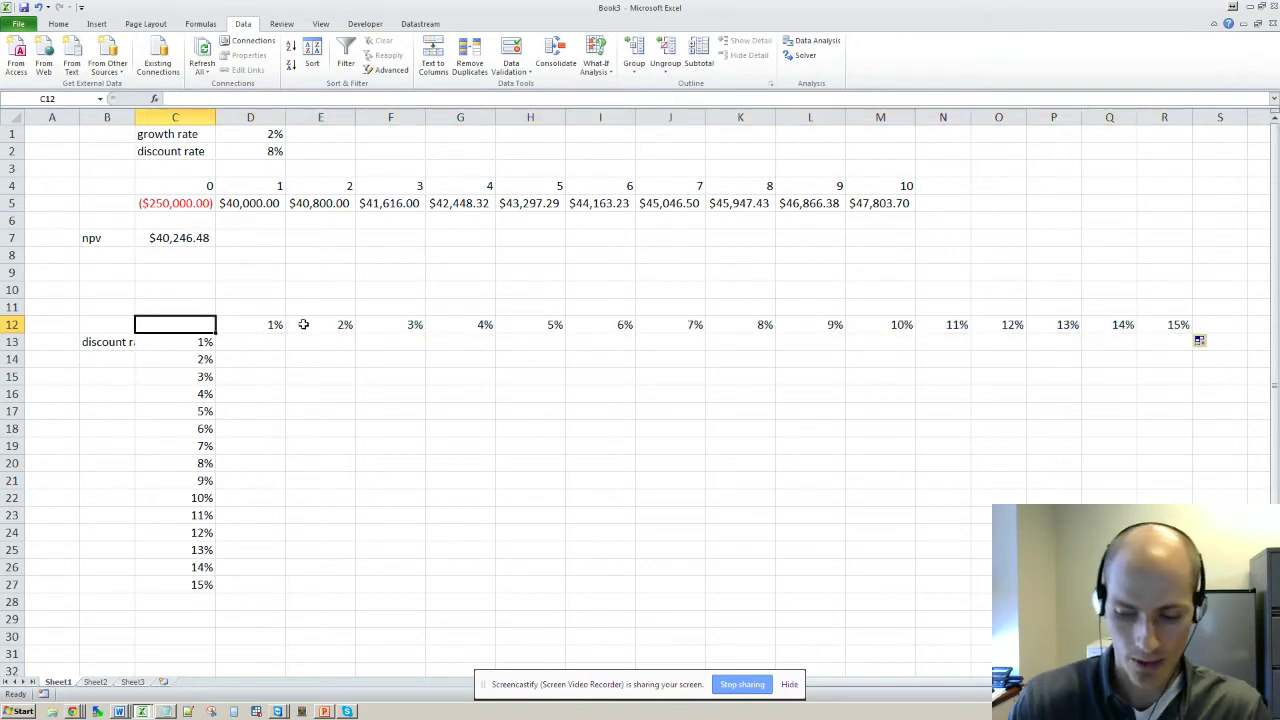
type("=")
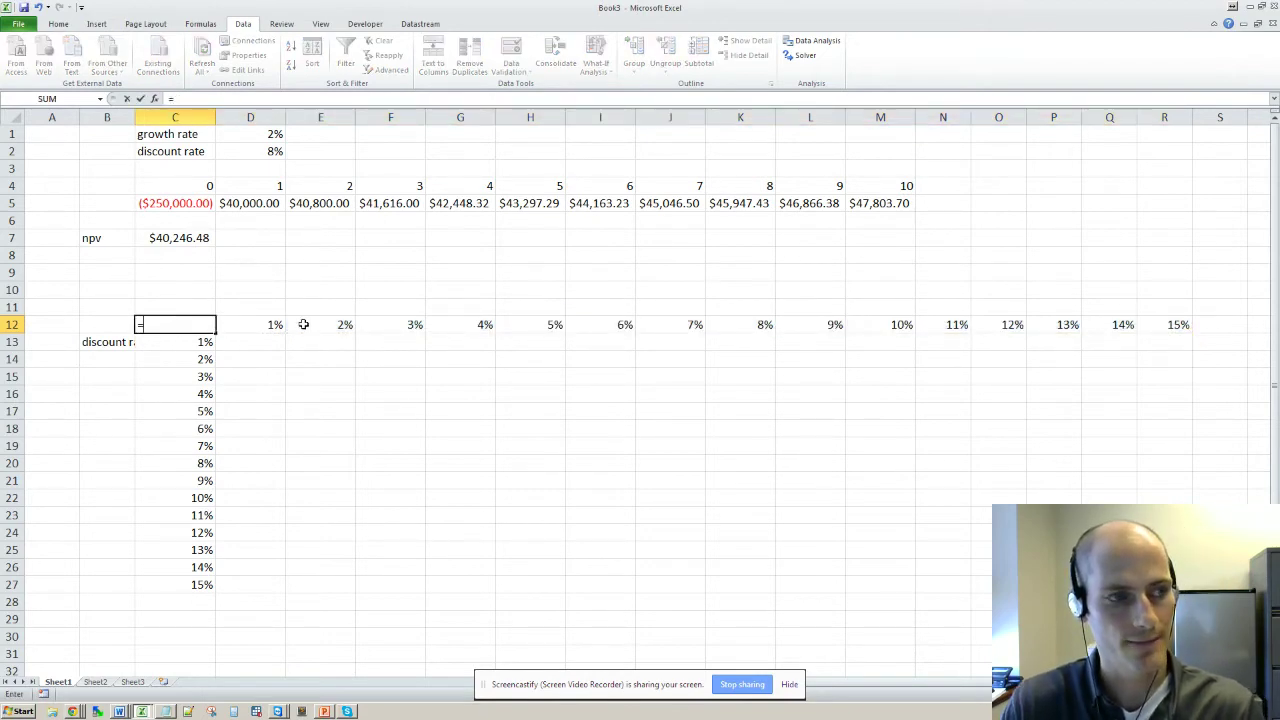
key("Up")
key("Up")
key("Up")
key("Up")
key("Up")
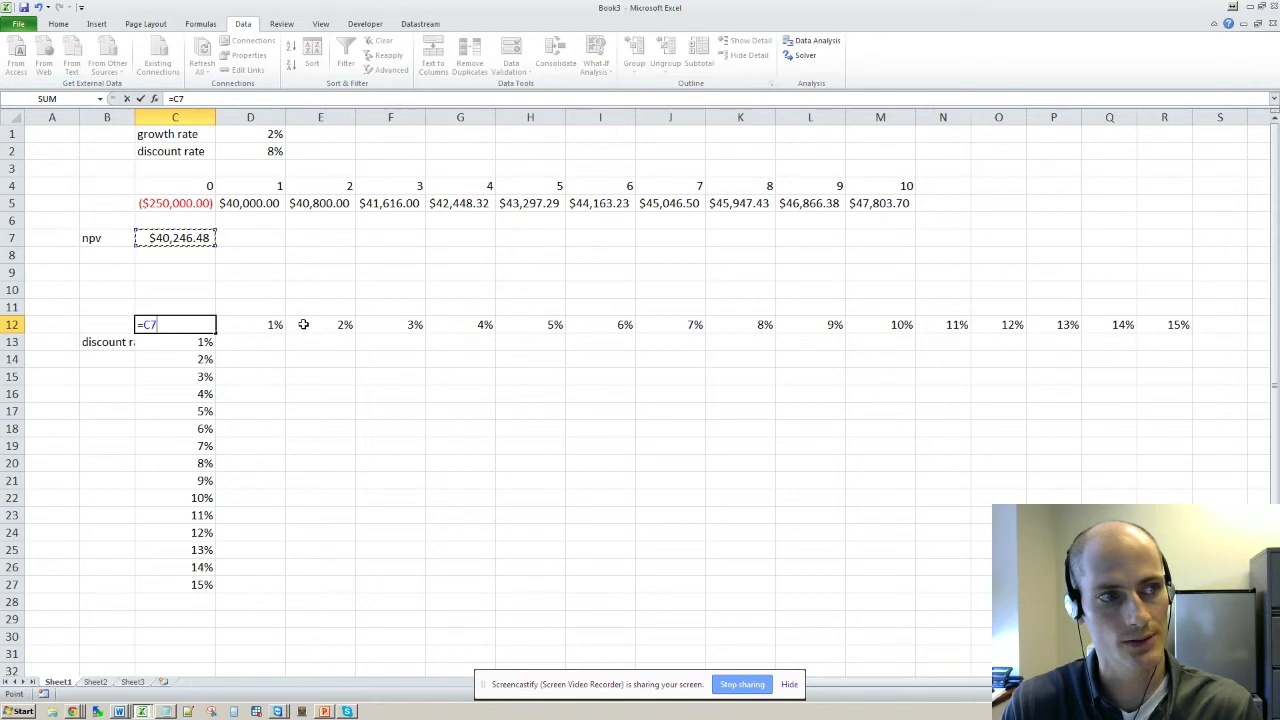
key("Return")
key("Up")
key("ctrl+shift+End")
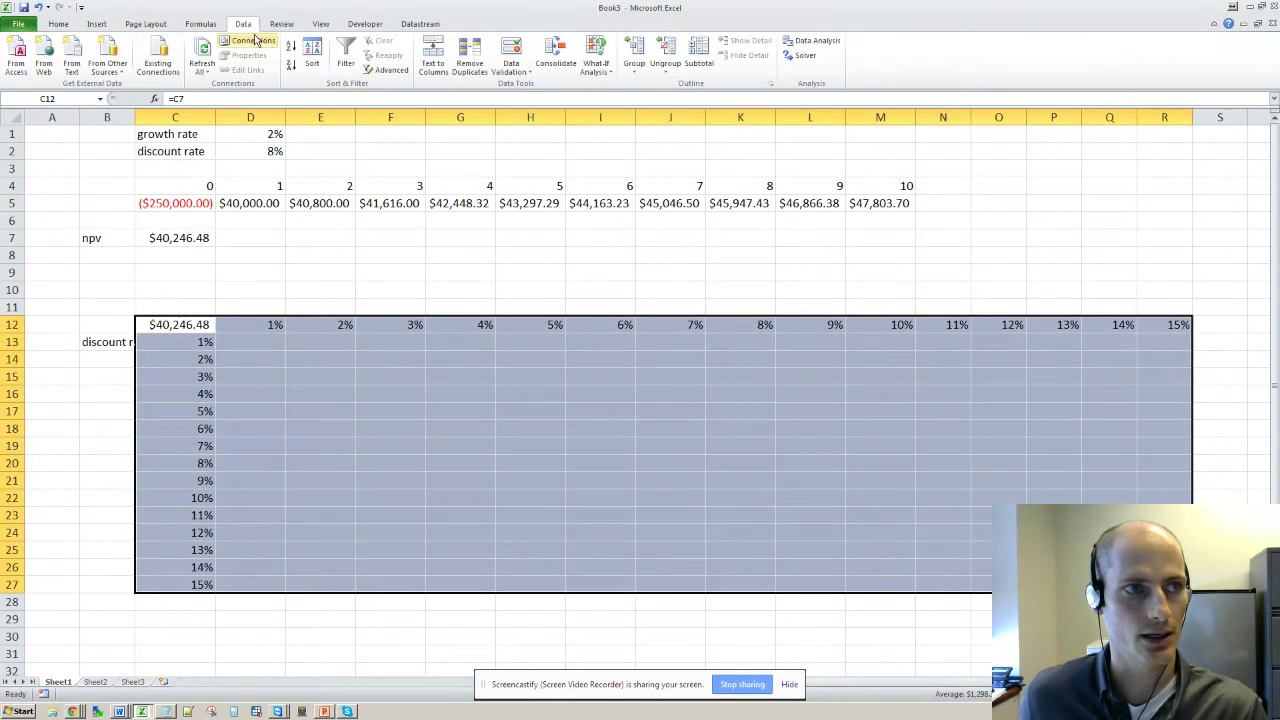
left_click(598, 60)
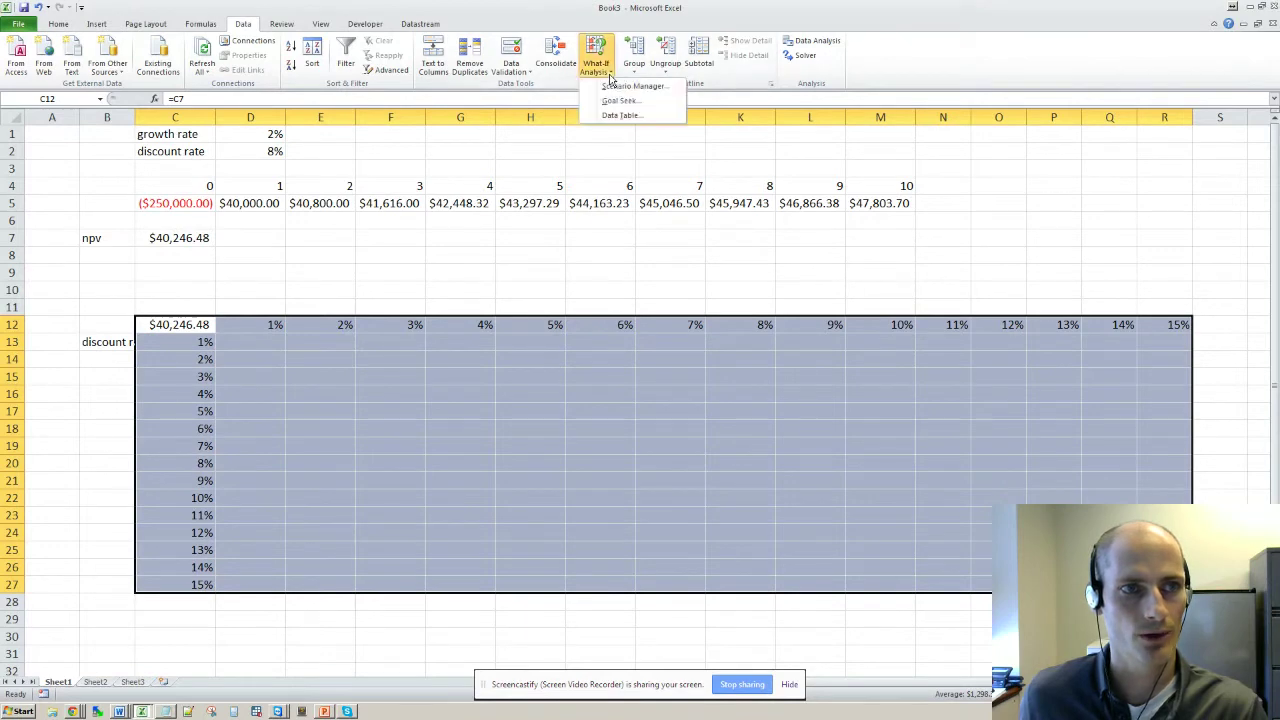
left_click(622, 115)
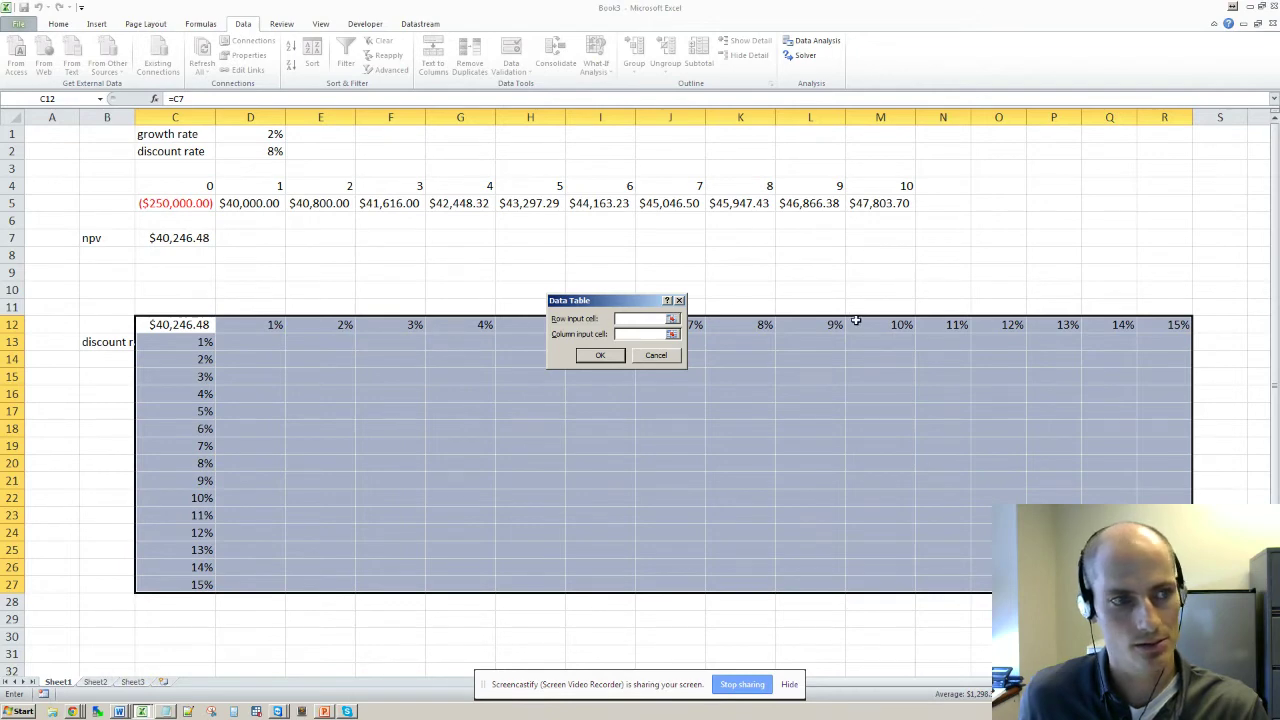
key("Escape")
Enter the label "growth rate" in D11 above the row of percentages
left_click(255, 304)
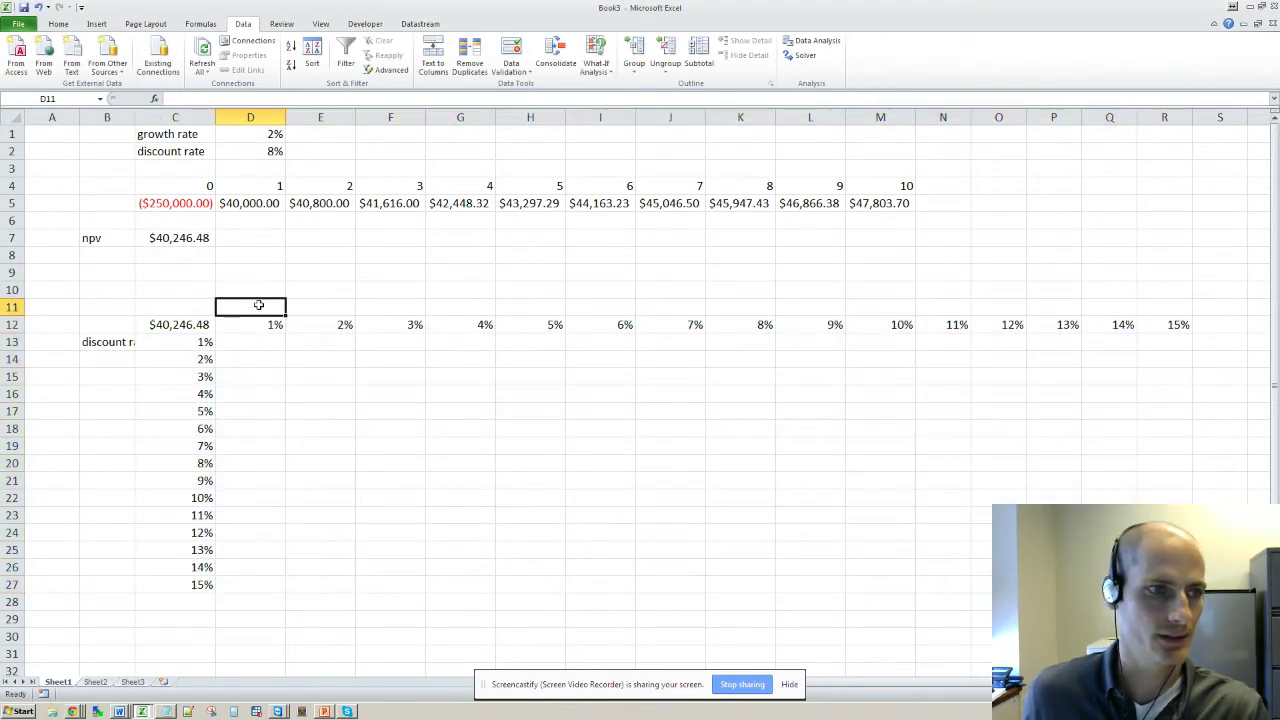
type("growth rate")
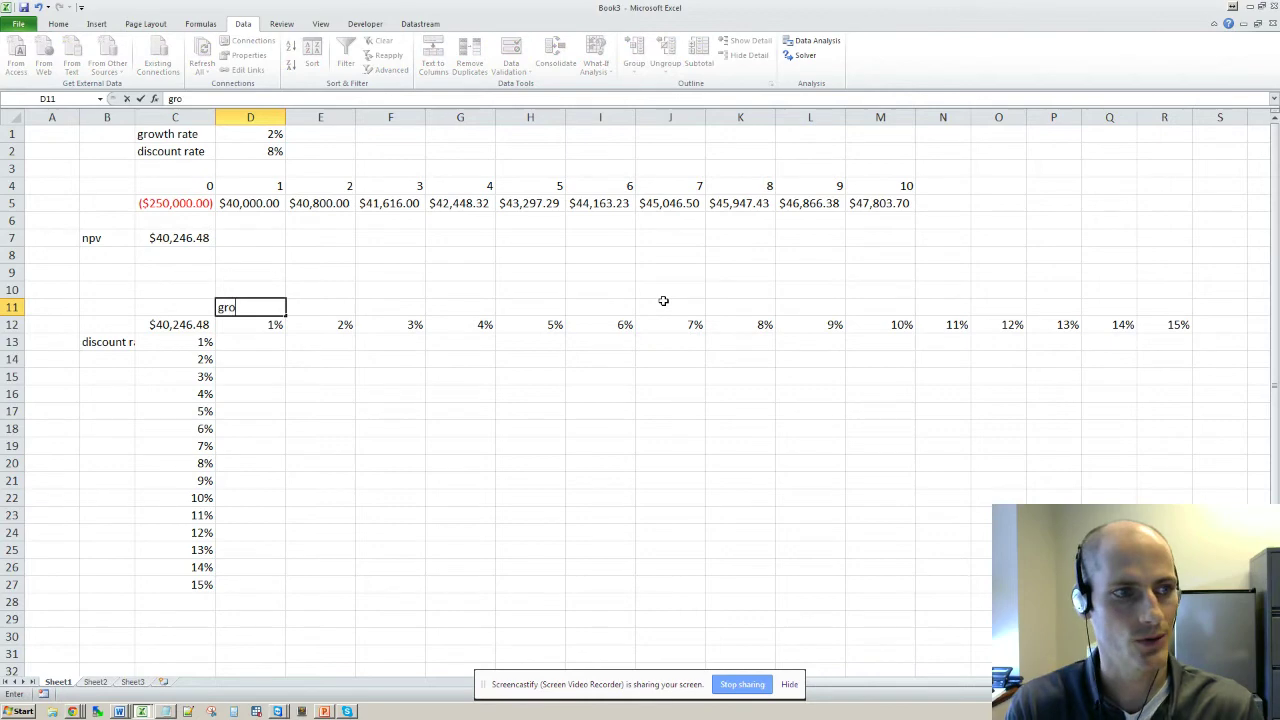
key("Return")
Create a two-way What-If data table on C12:R27 with row input cell D1 and column input cell D2
key("Left")
key("ctrl+shift+End")
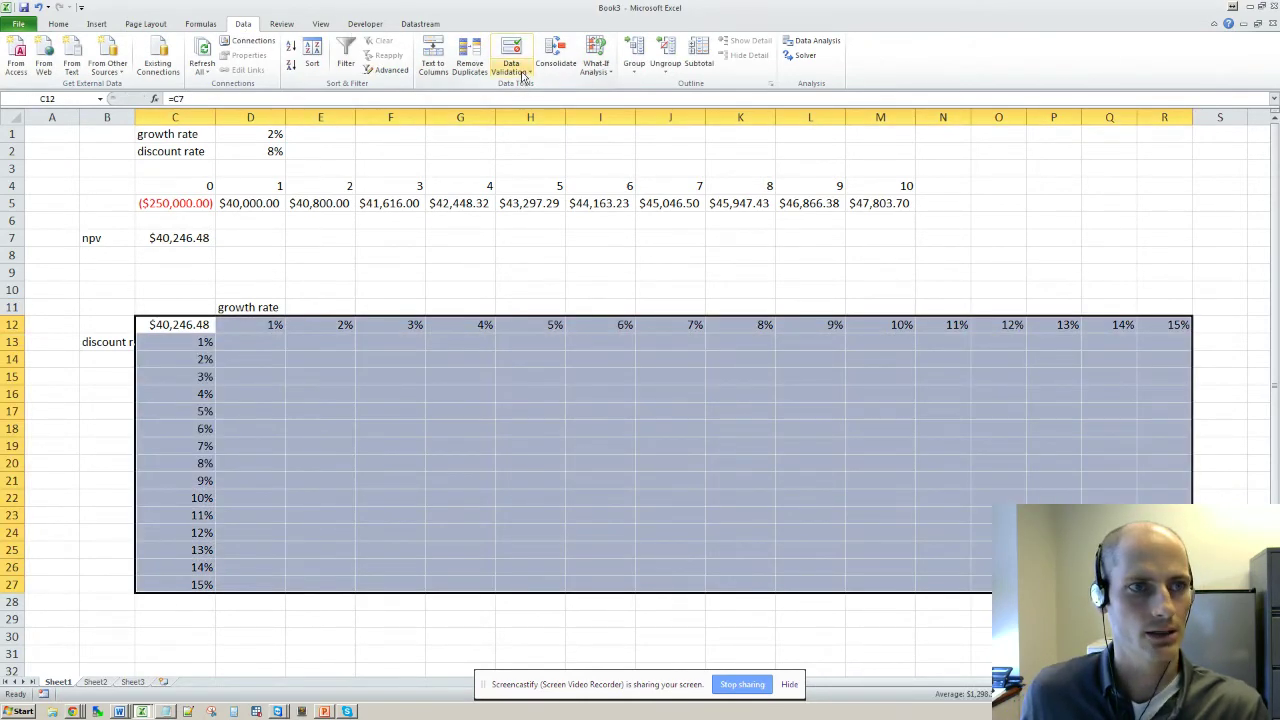
left_click(604, 77)
left_click(620, 120)
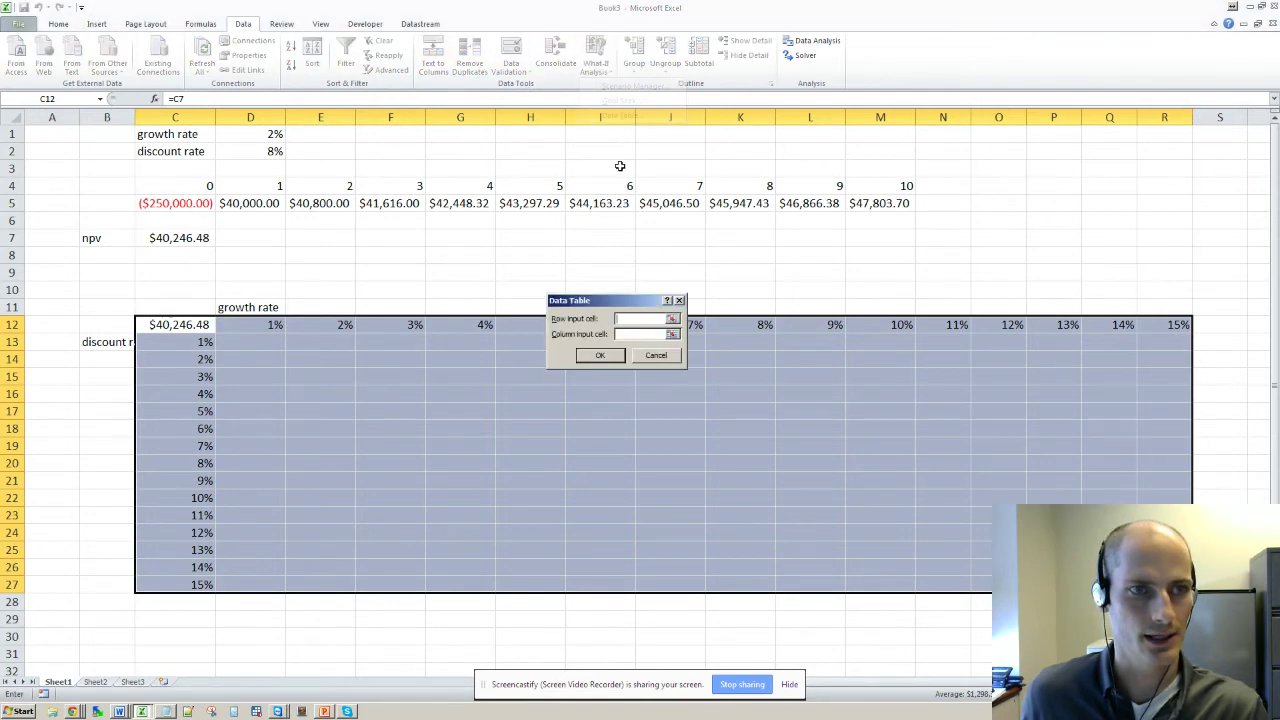
left_click(673, 319)
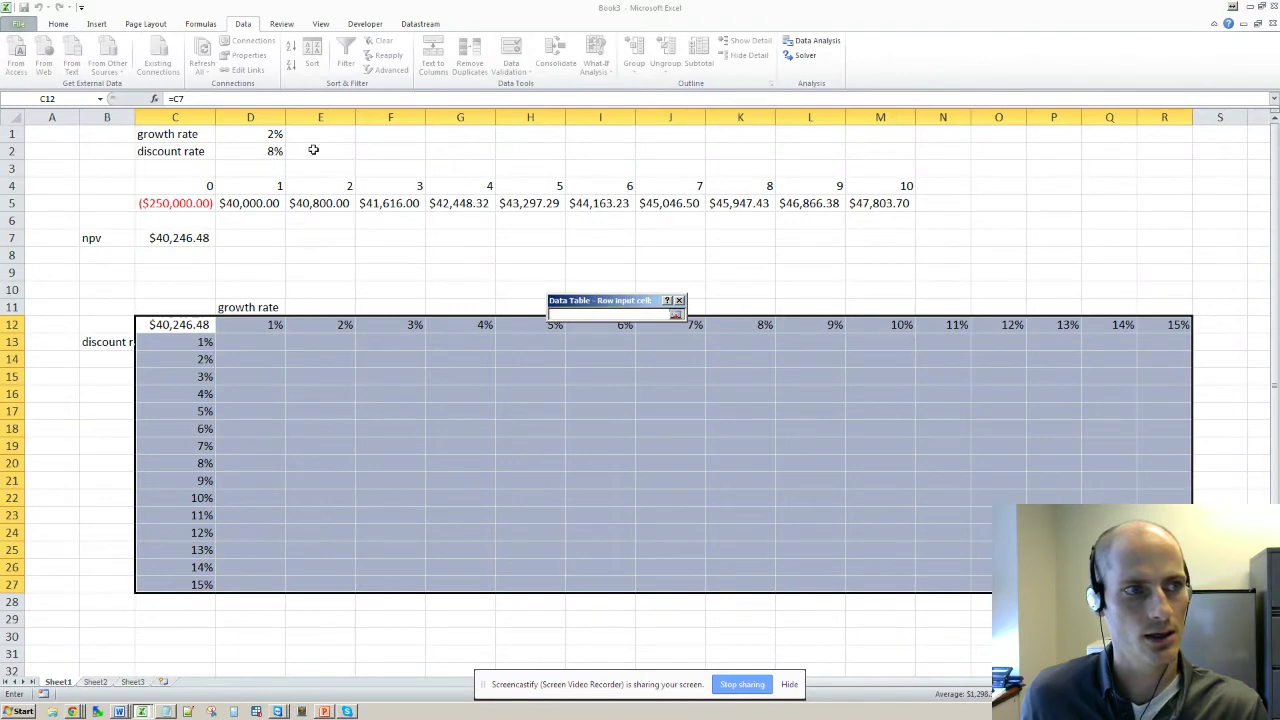
left_click(272, 134)
left_click(676, 314)
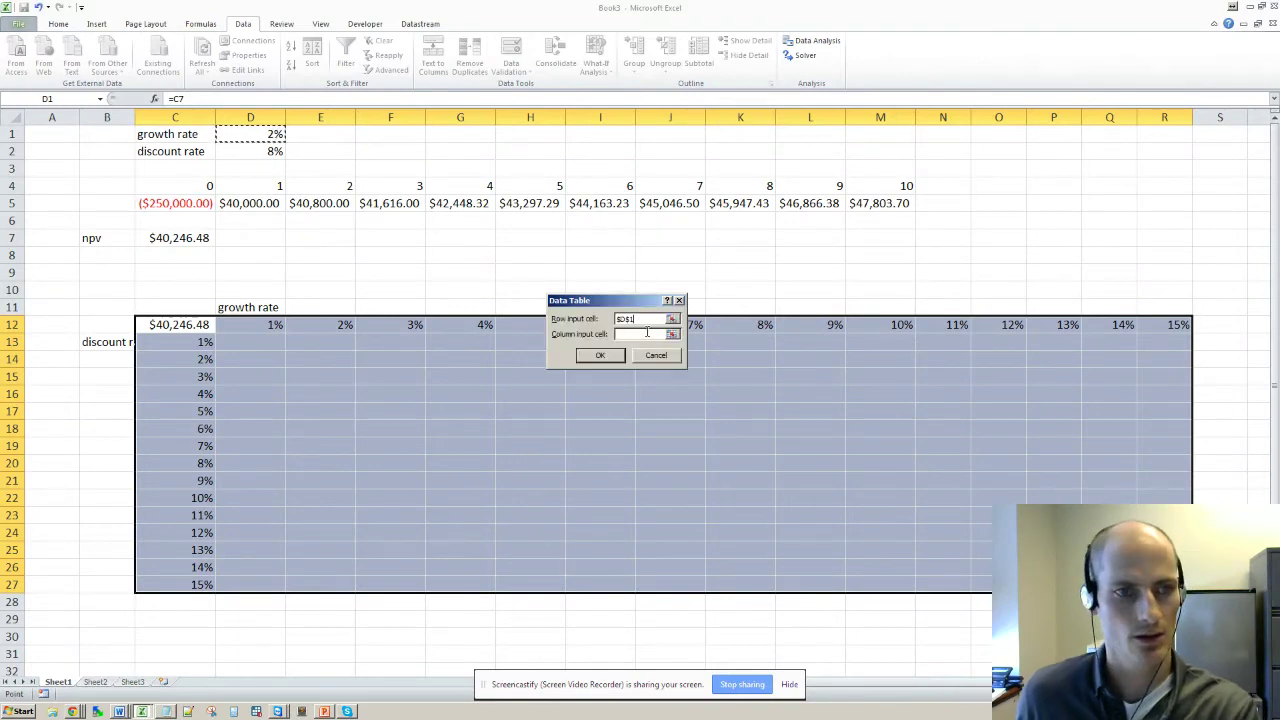
left_click(676, 341)
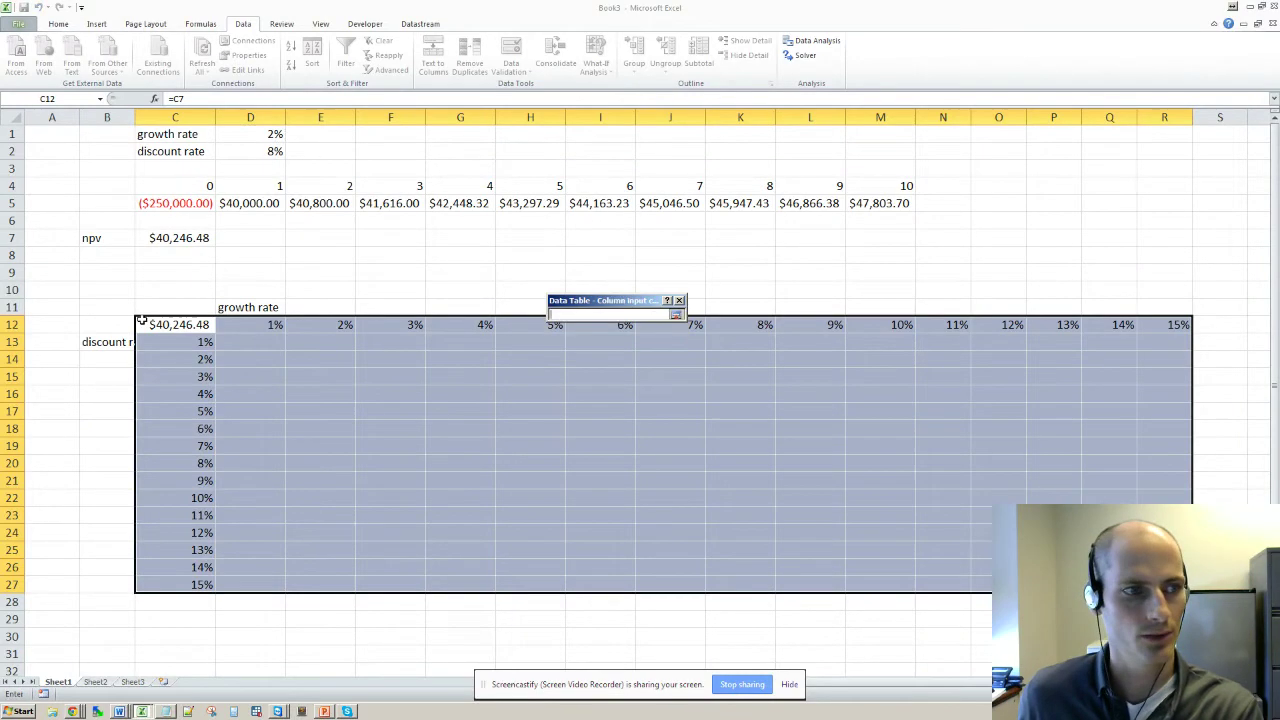
left_click(274, 150)
key("Return")
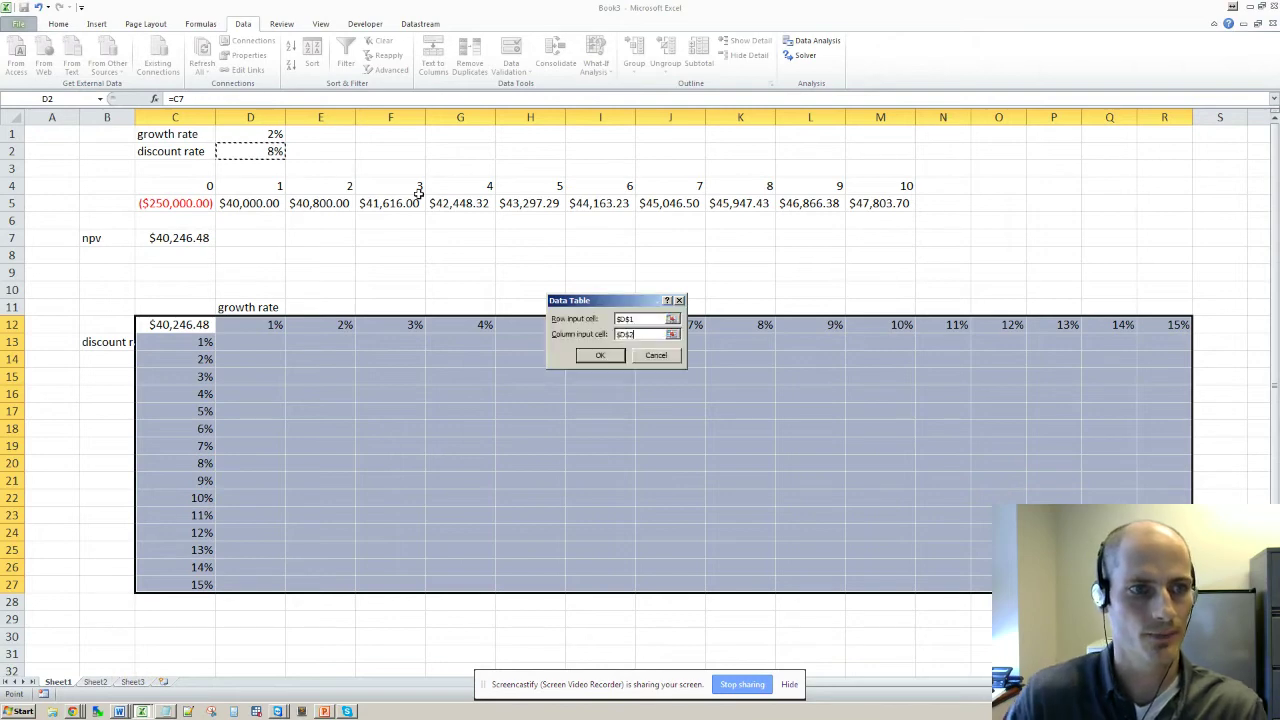
key("Return")
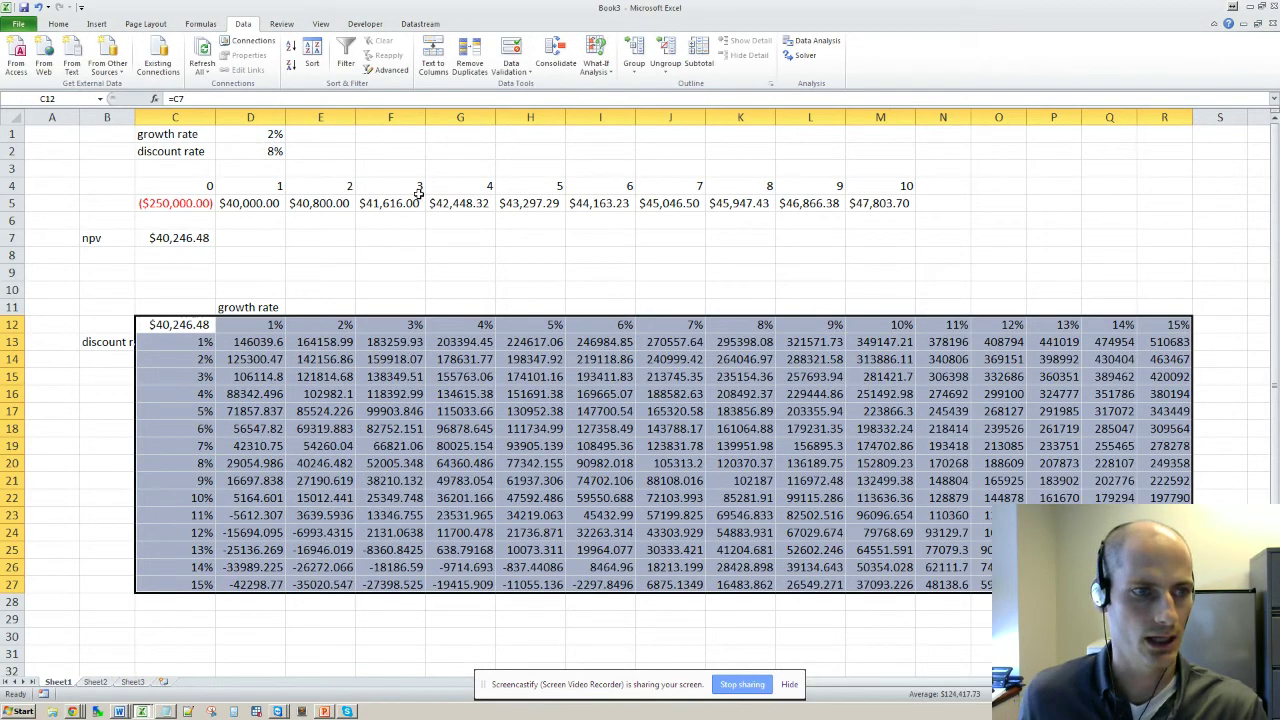
Format the data table results in D13:R27 as currency with two decimals
left_click(258, 340)
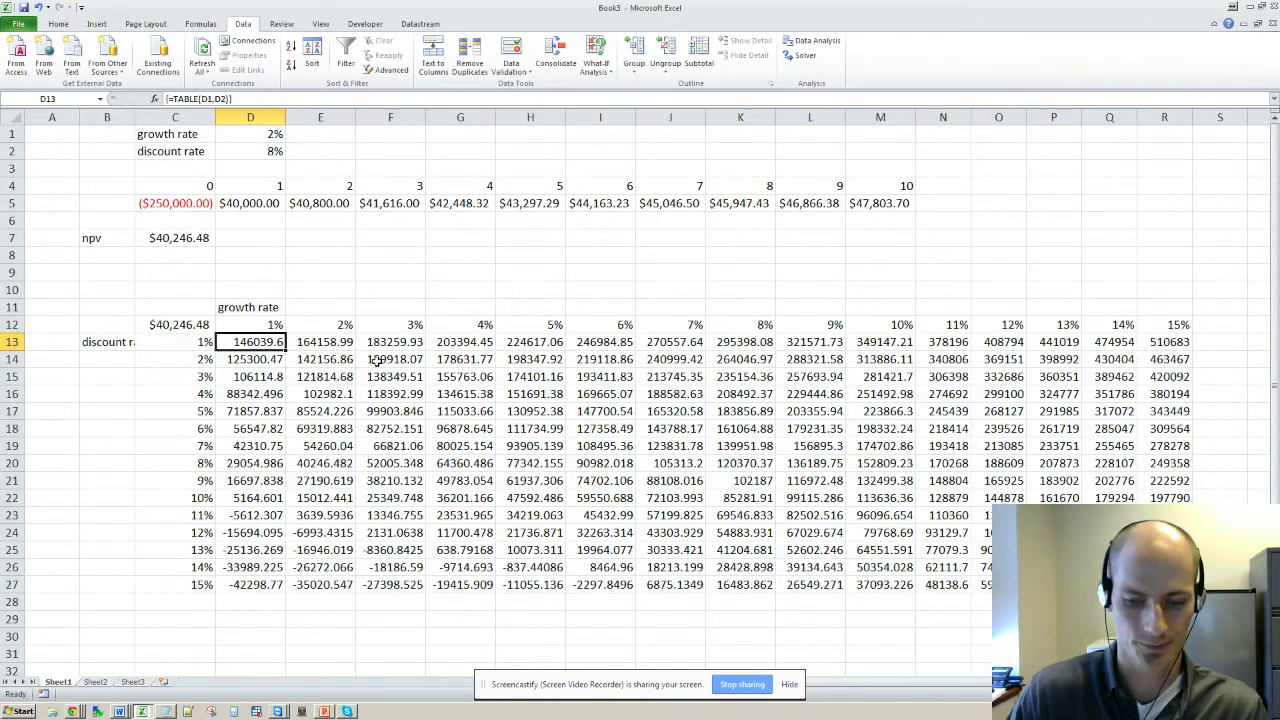
key("ctrl+shift+End")
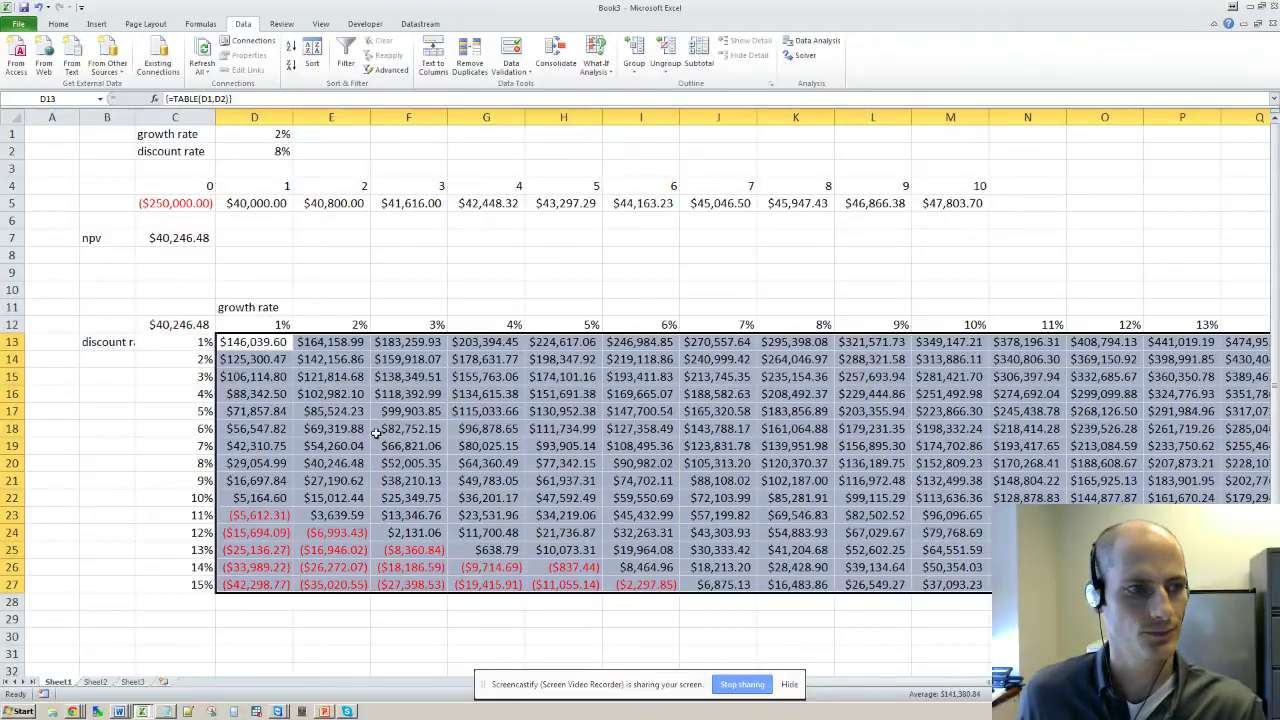
scroll(380, 438, "down", 1)
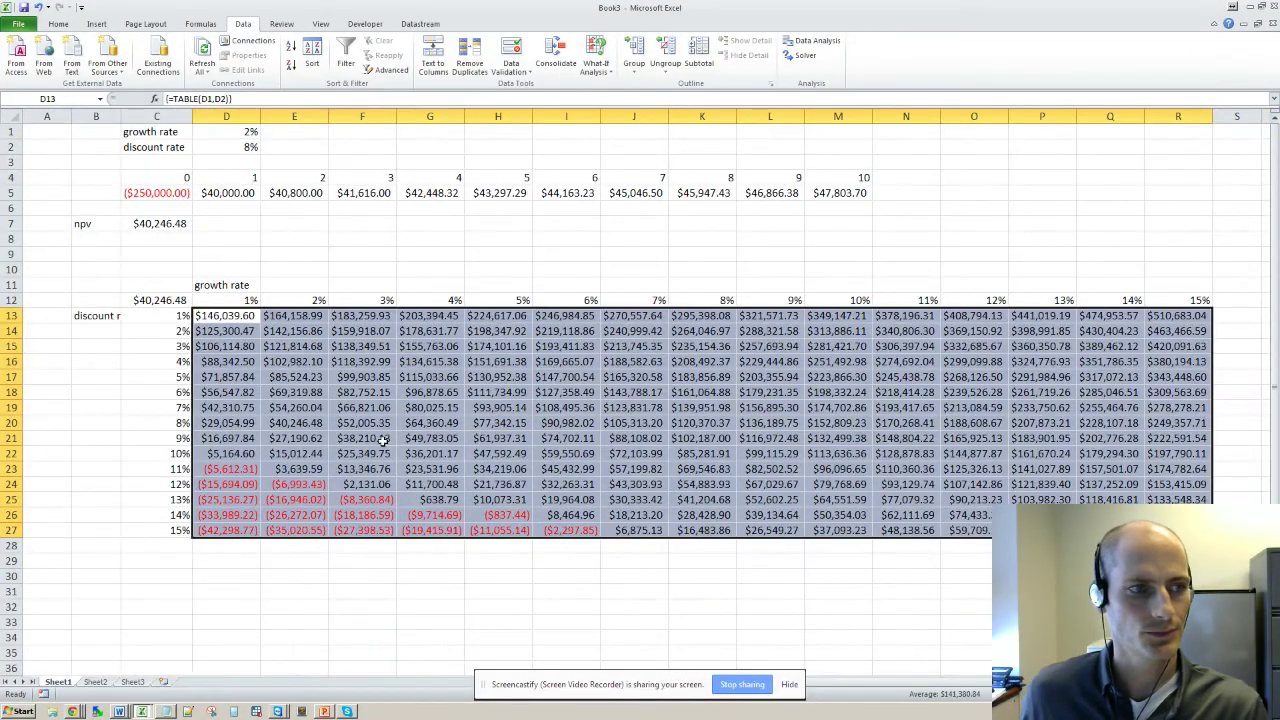
Compare the NPV in C7 with the data table result for 2% growth and an 8% discount rate
left_click(180, 224)
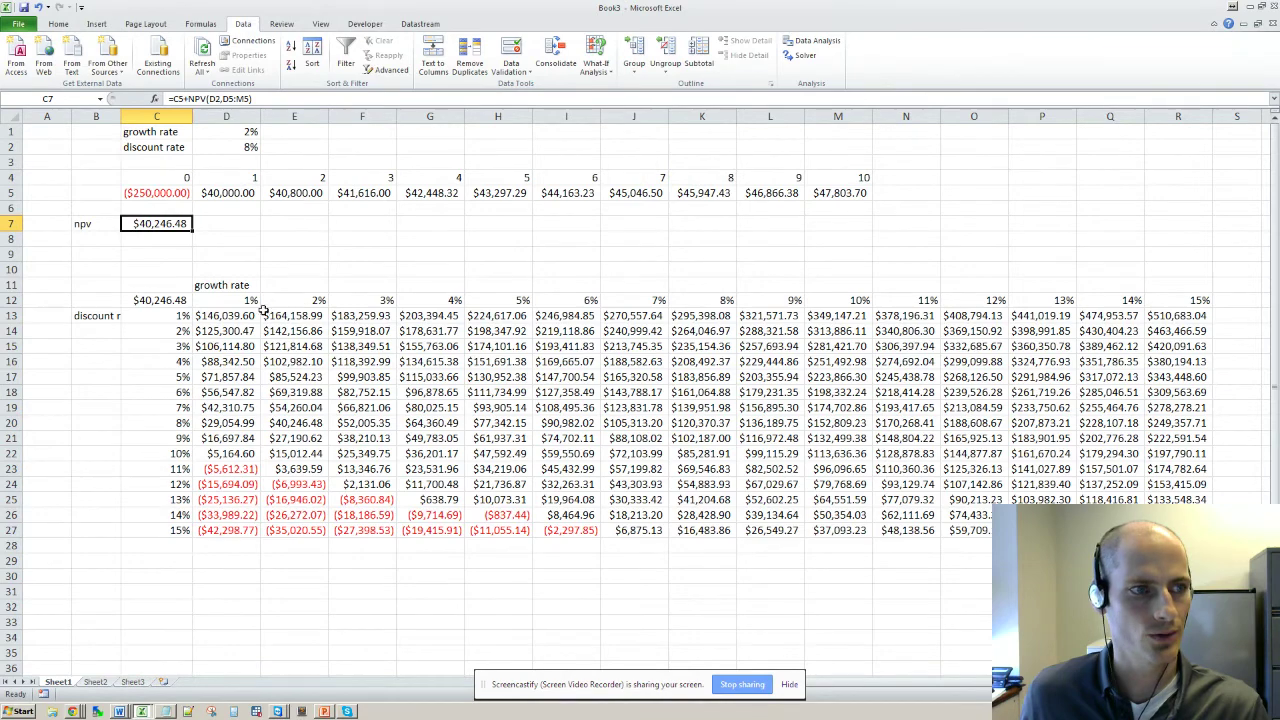
left_click(249, 132)
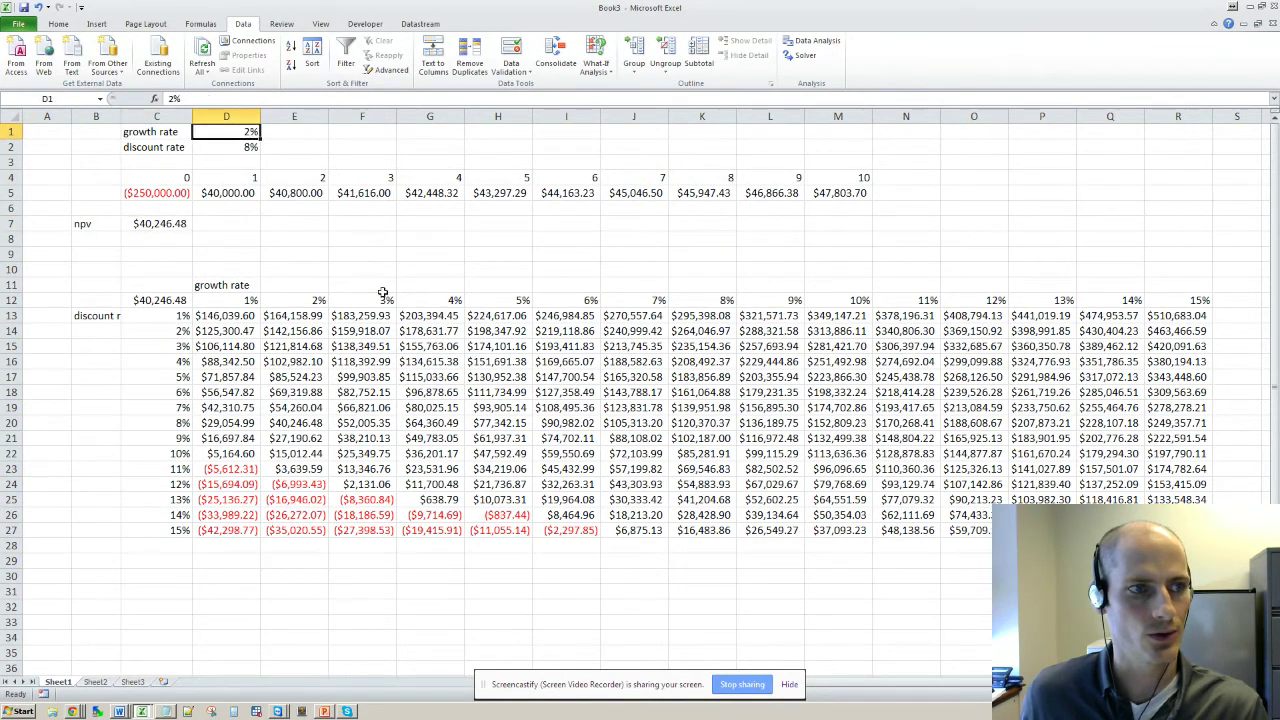
left_click(308, 301)
left_click(235, 149)
left_click(180, 422)
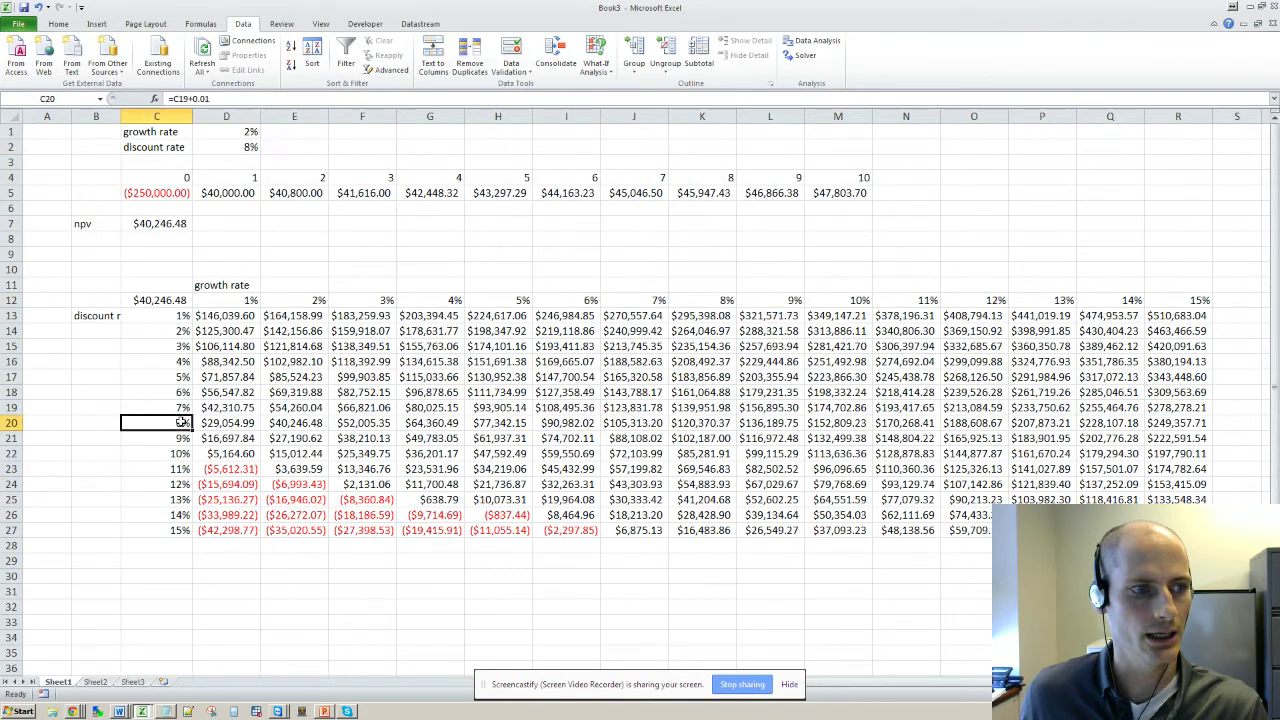
left_click(292, 425)
left_click(158, 224)
left_click(316, 426, "ctrl")
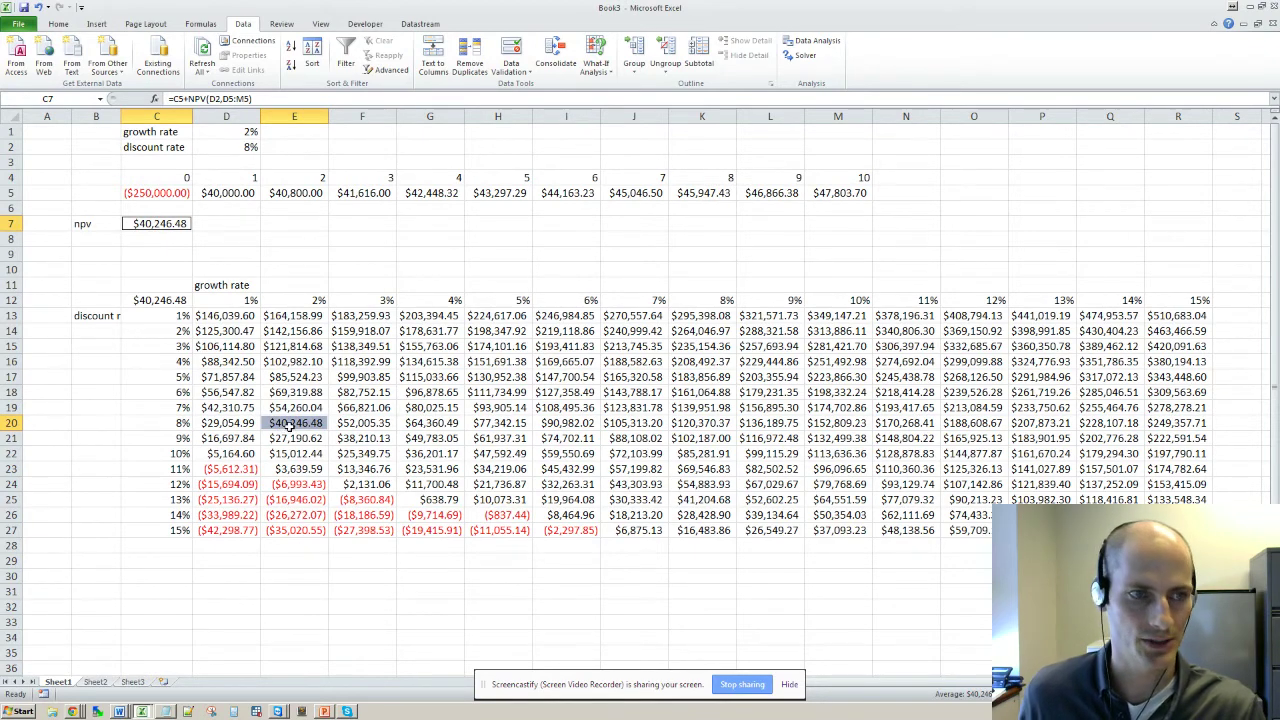
left_click(255, 379)
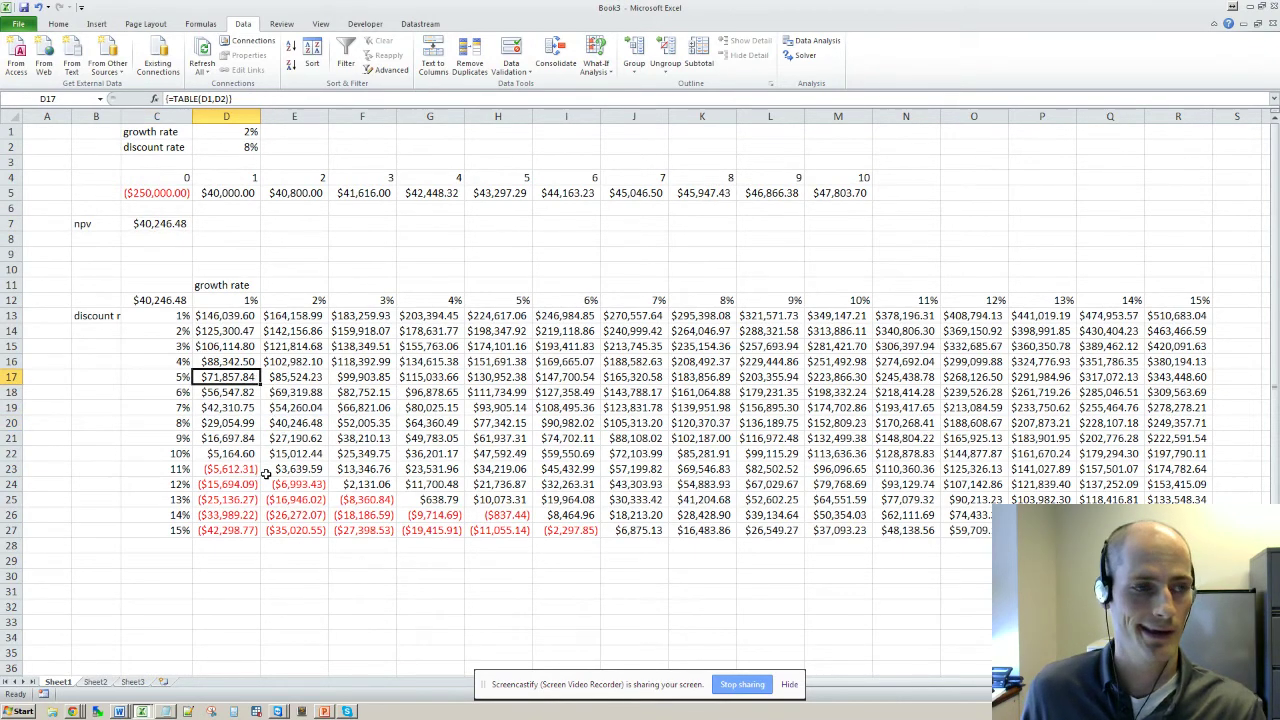
Enter the formula =C7 in D30 below the two-way table as the heading of a one-way table
left_click(183, 561)
scroll(210, 530, "down", 1)
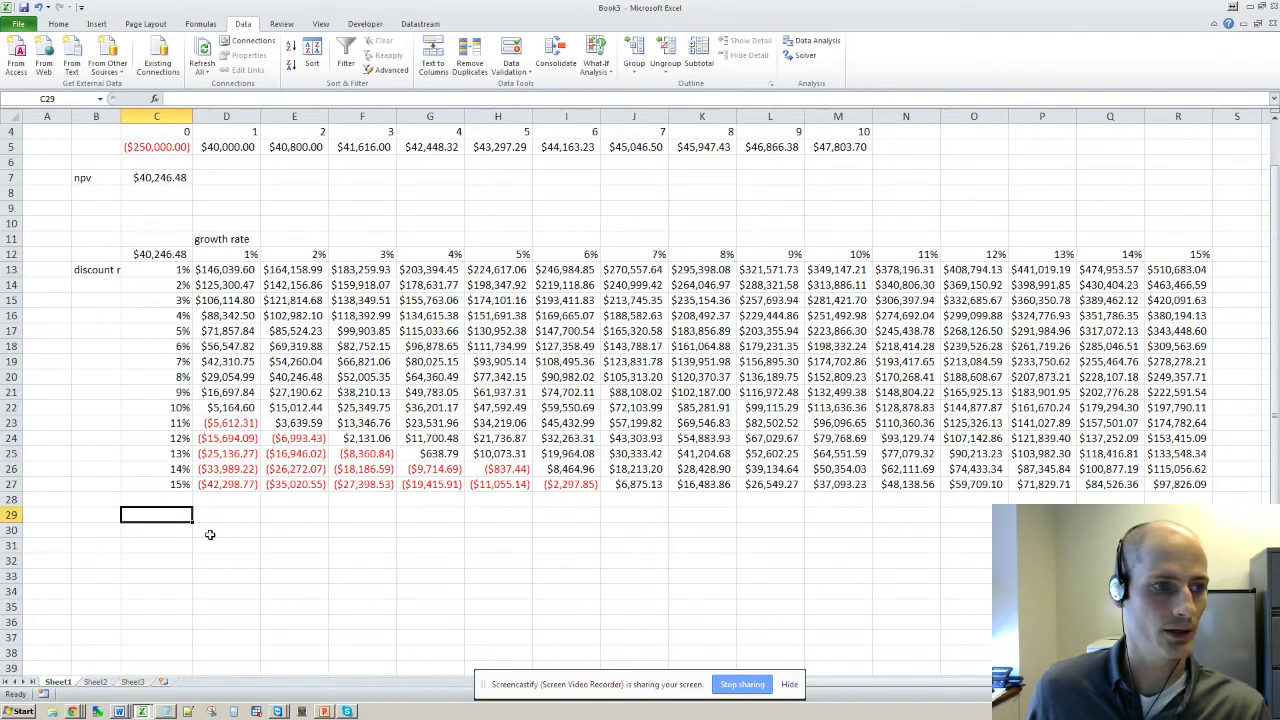
left_click(218, 531)
type("=")
scroll(306, 453, "up", 1)
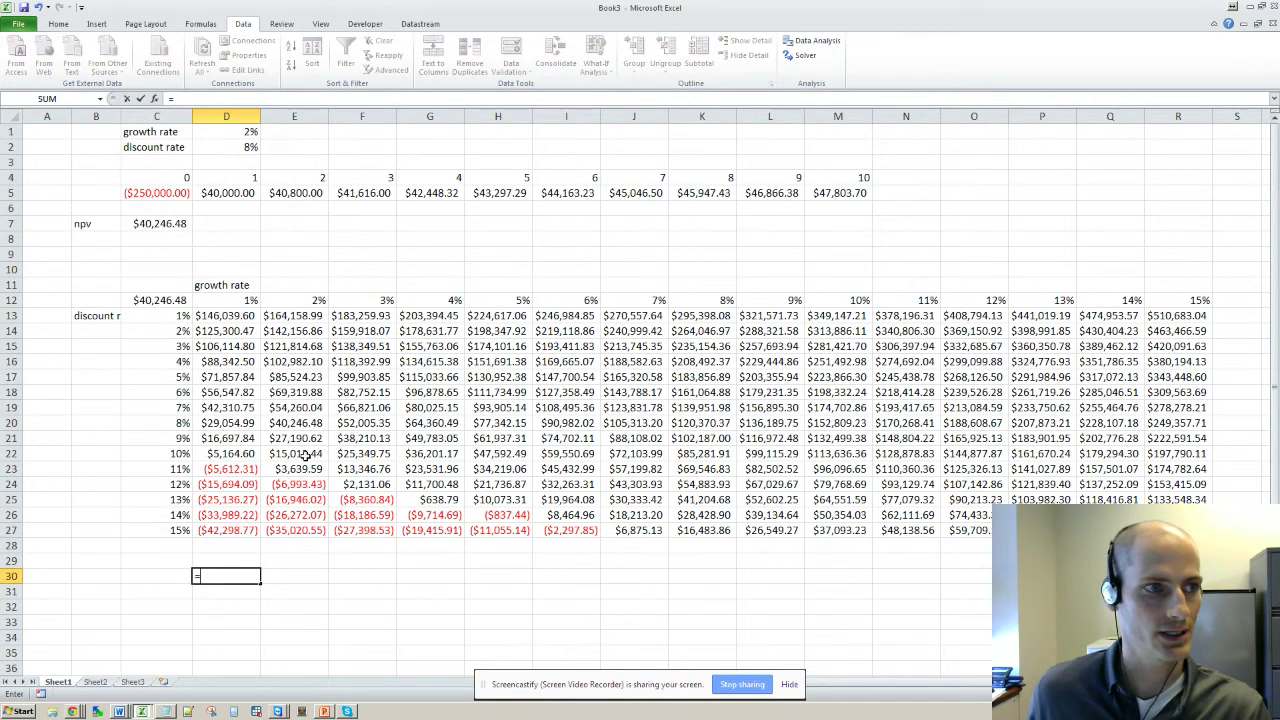
left_click(148, 223)
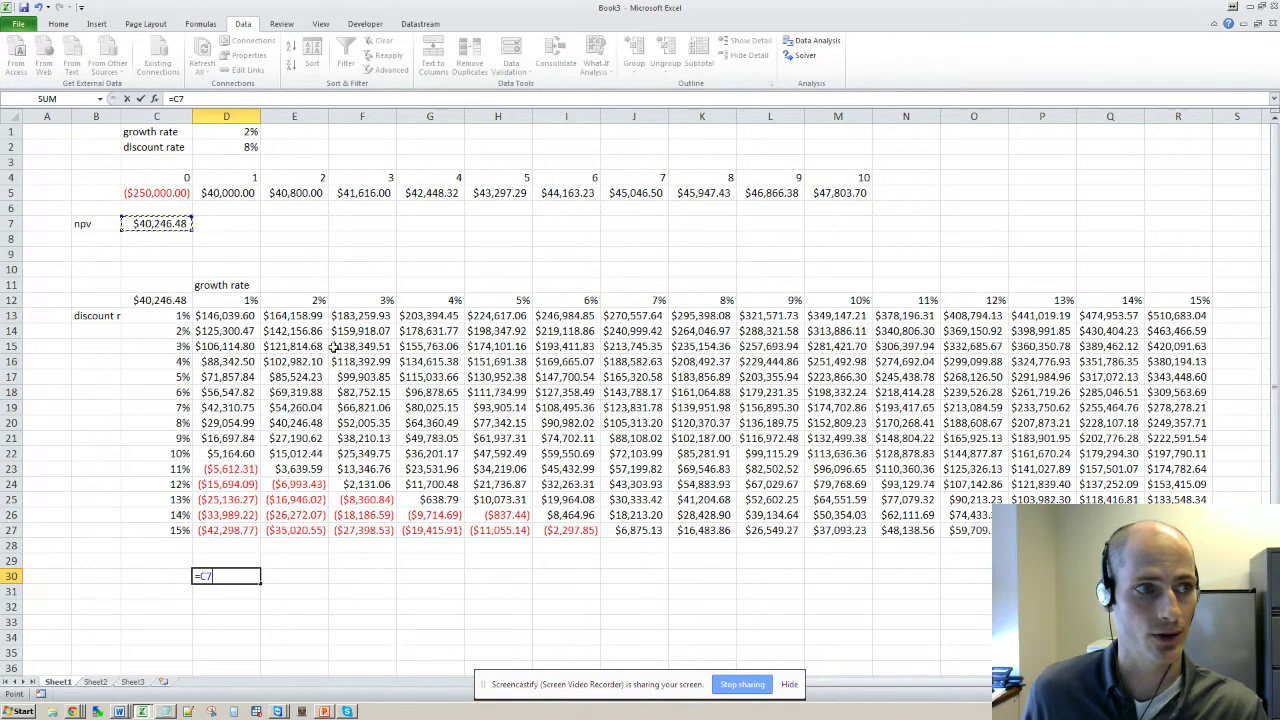
key("Return")
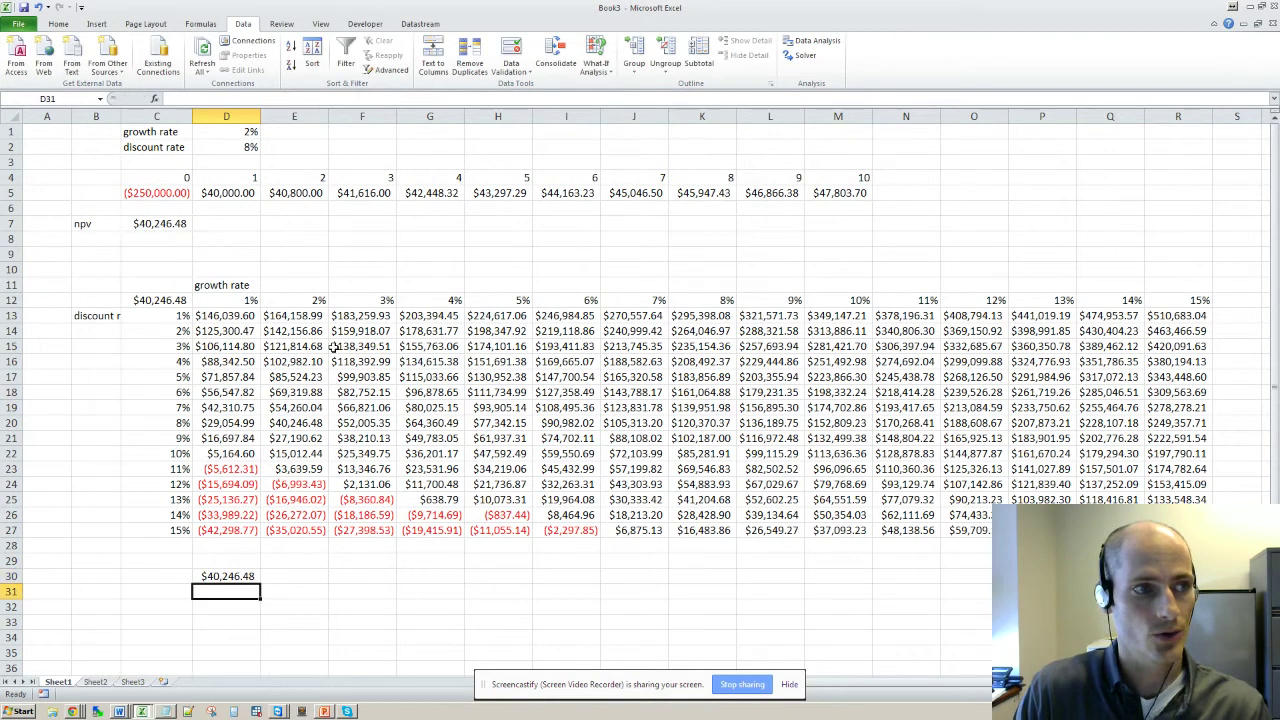
Copy the discount rates in C13:C27 and paste them starting at C31, one row below the new NPV reference
key("Left")
key("Up")
key("Right")
key("Down")
key("Left")
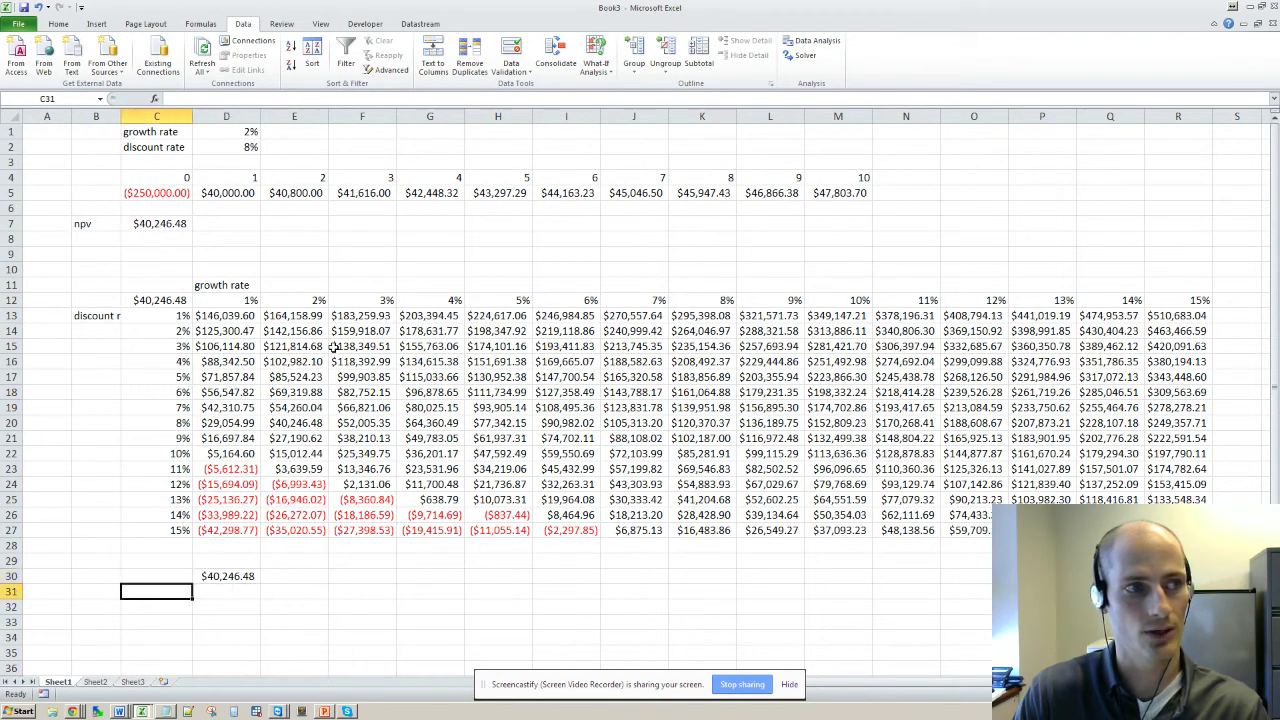
key("Up")
key("Up")
key("Up")
key("Up")
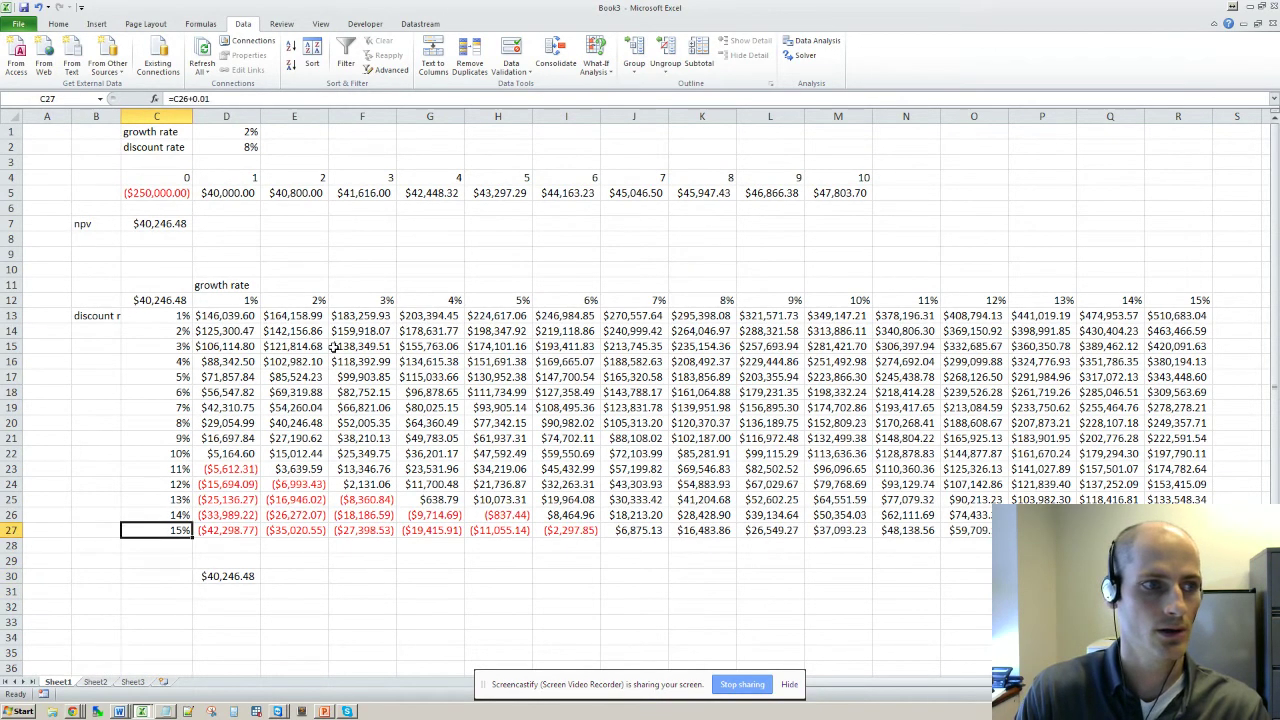
key("shift+Up")
key("shift+Up")
key("shift+Up")
key("shift+Up")
key("shift+Up")
key("shift+Up")
key("shift+Up")
key("shift+Up")
key("shift+Up")
key("shift+Up")
key("shift+Up")
key("shift+Up")
key("shift+Up")
key("shift+Up")
key("ctrl+c")
key("Down")
key("Down")
key("Down")
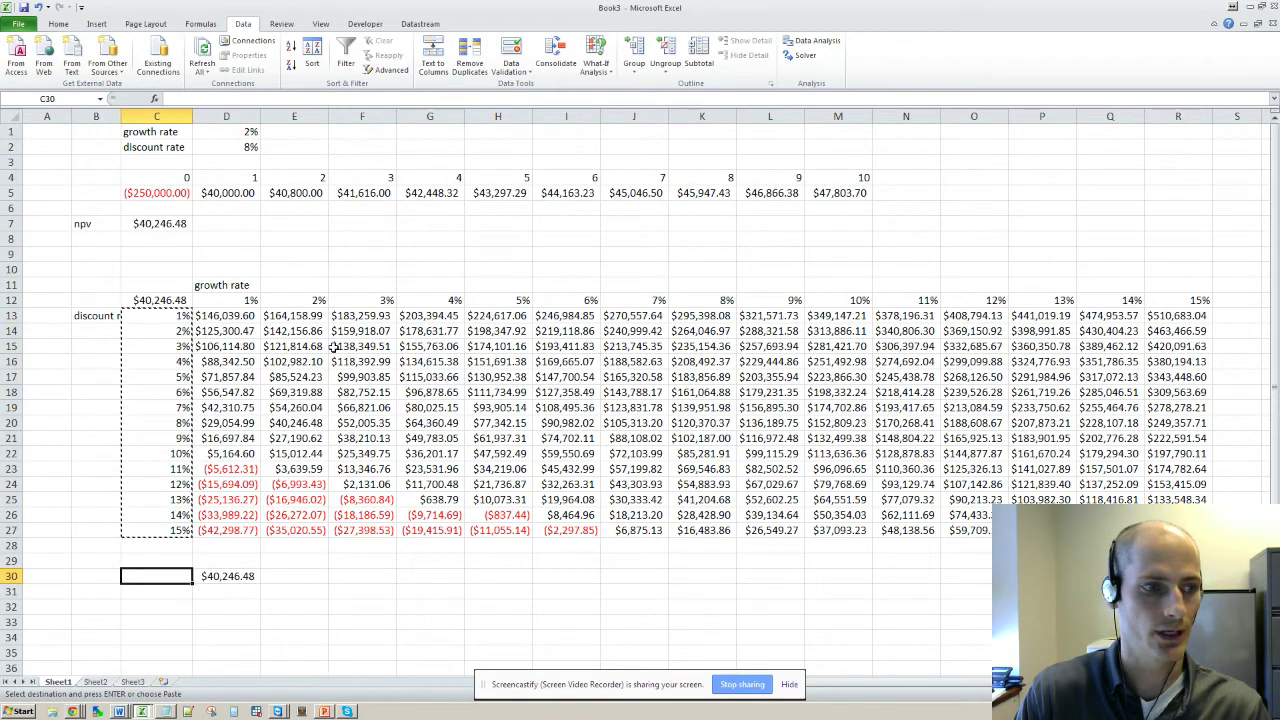
key("Down")
key("ctrl+v")
key("Up")
key("Down")
key("Escape")
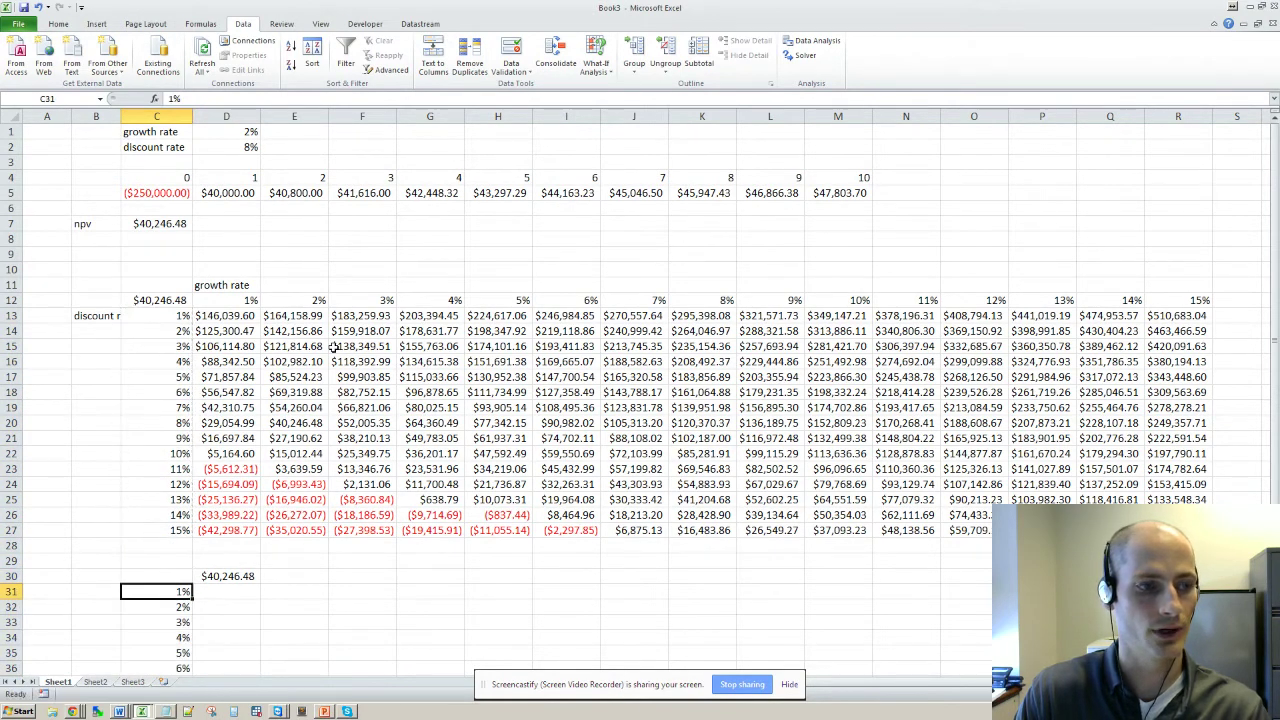
Create a one-way What-If data table on C30:D45 with only the column input cell set to D2
key("Down")
key("Down")
key("ctrl+Down")
key("ctrl+Up")
key("ctrl+Up")
key("Down")
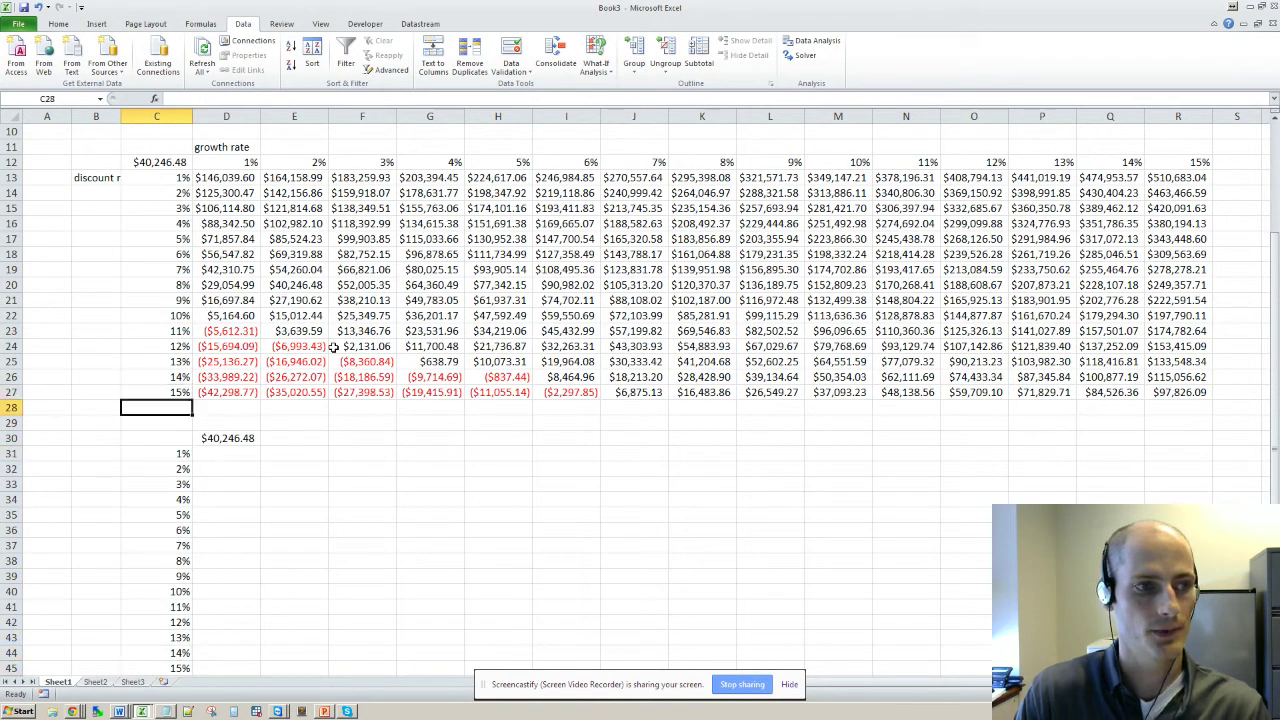
key("Down")
key("Down")
key("shift+Right")
key("ctrl+shift+Down")
key("ctrl+shift+Down")
scroll(338, 352, "up", 3)
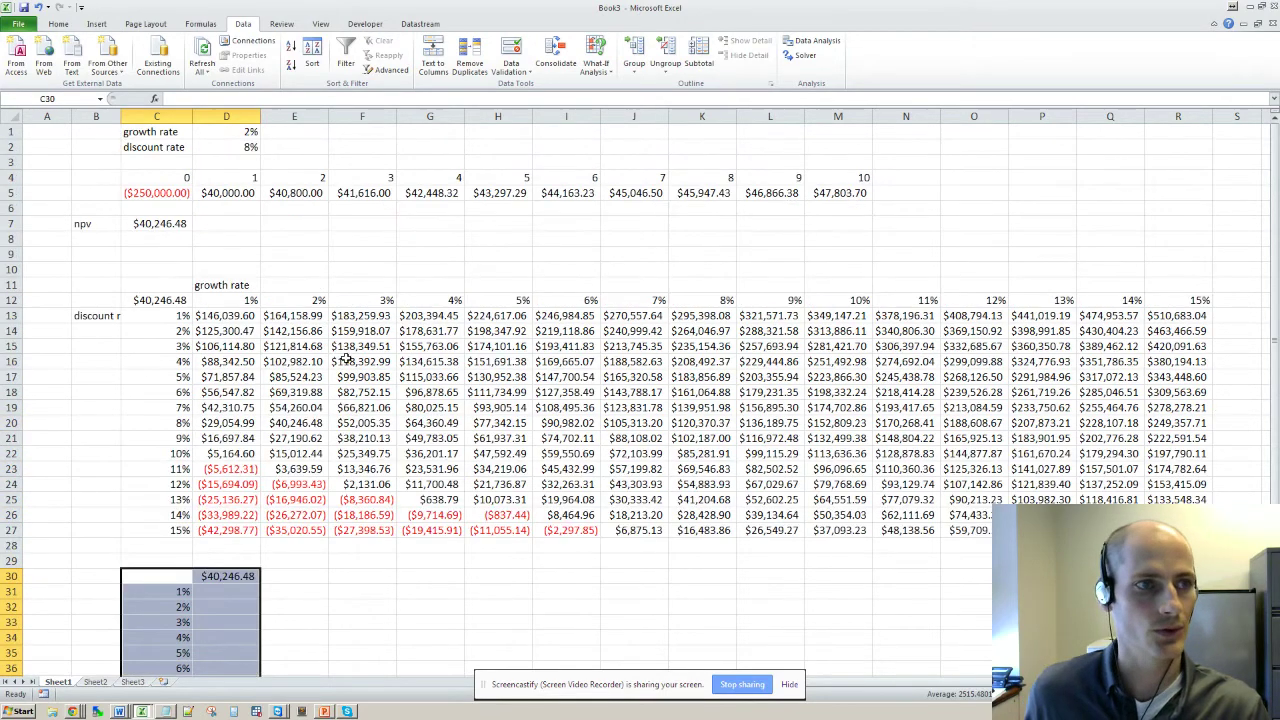
key("ctrl")
scroll(301, 372, "down", 1)
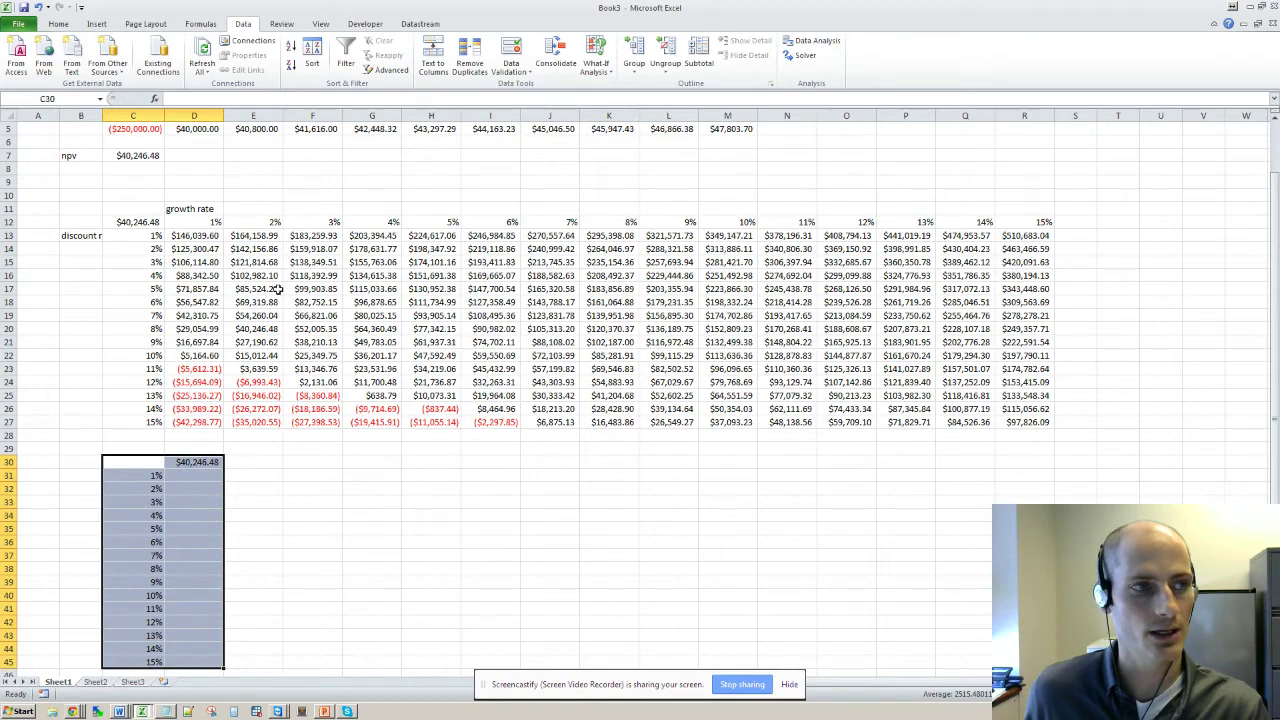
scroll(271, 243, "up", 2)
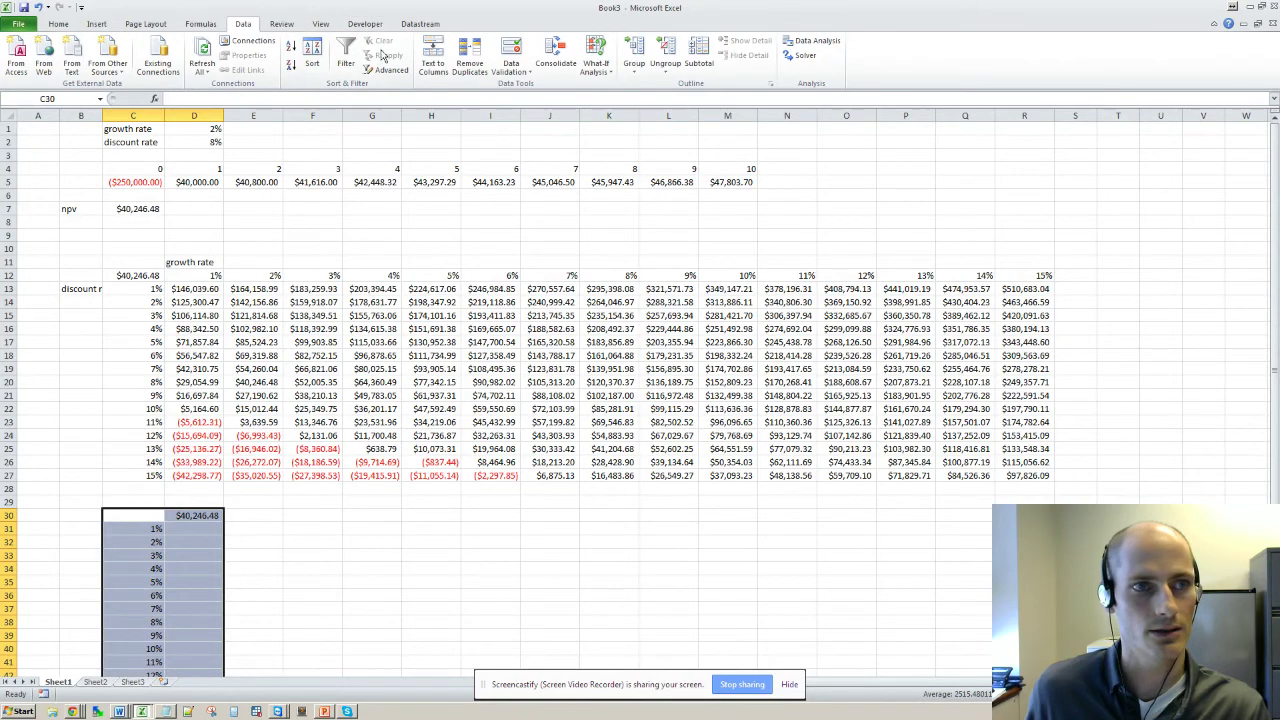
left_click(596, 62)
left_click(622, 116)
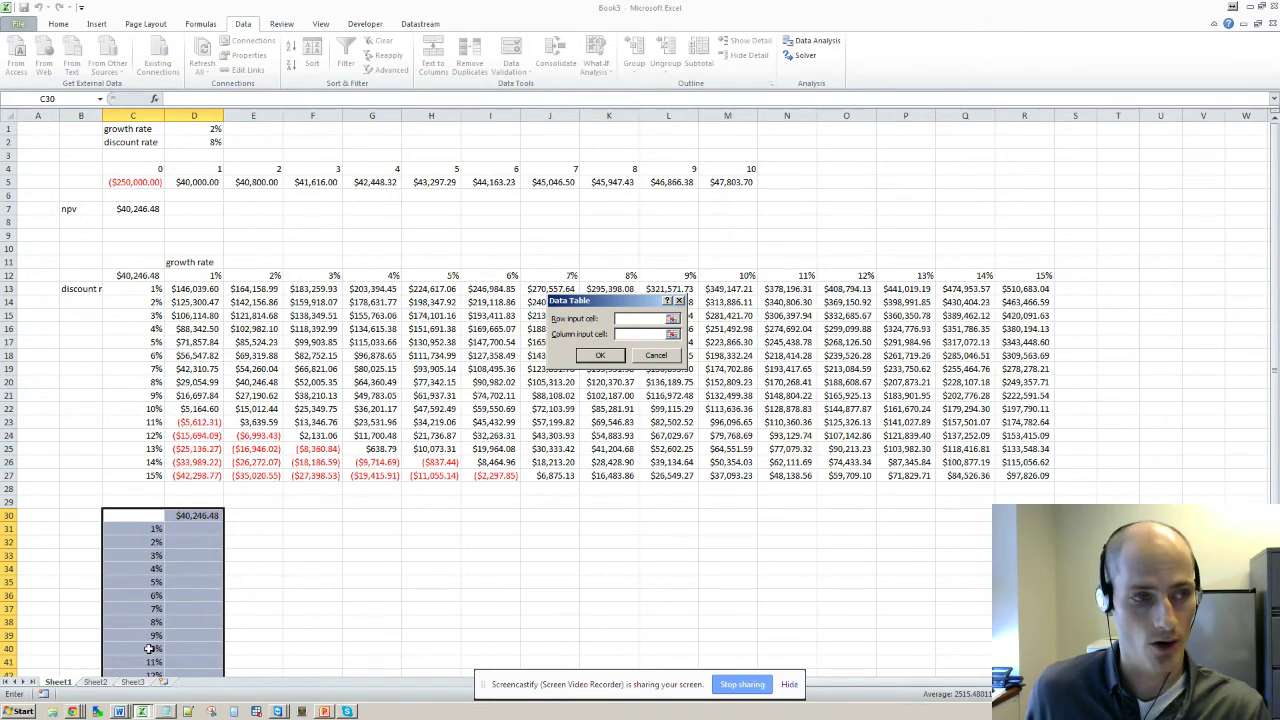
left_click(671, 340)
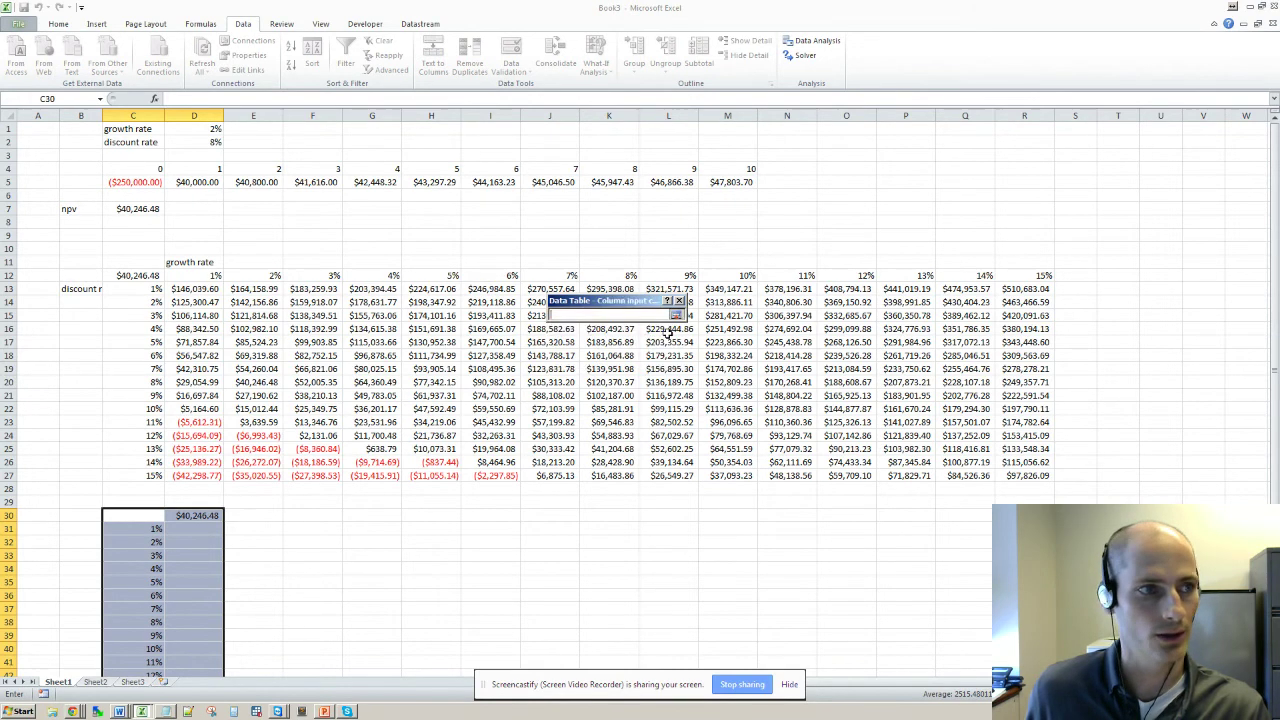
left_click(212, 142)
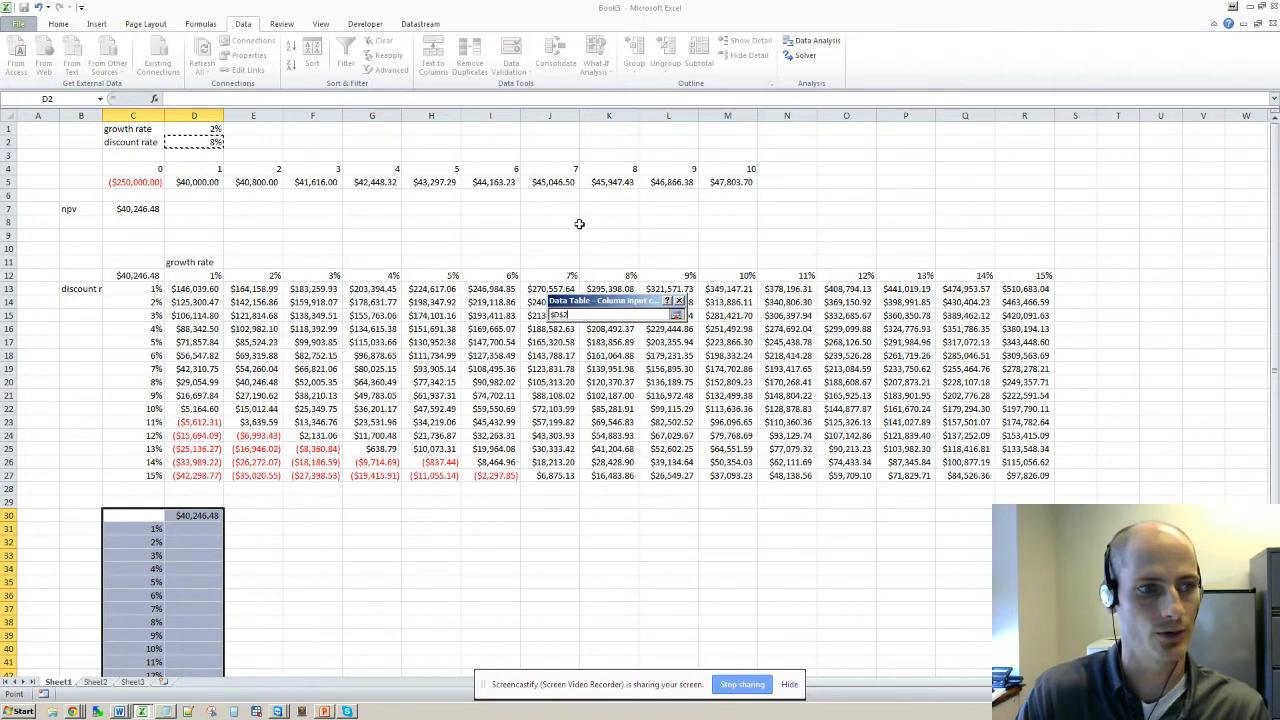
key("Return")
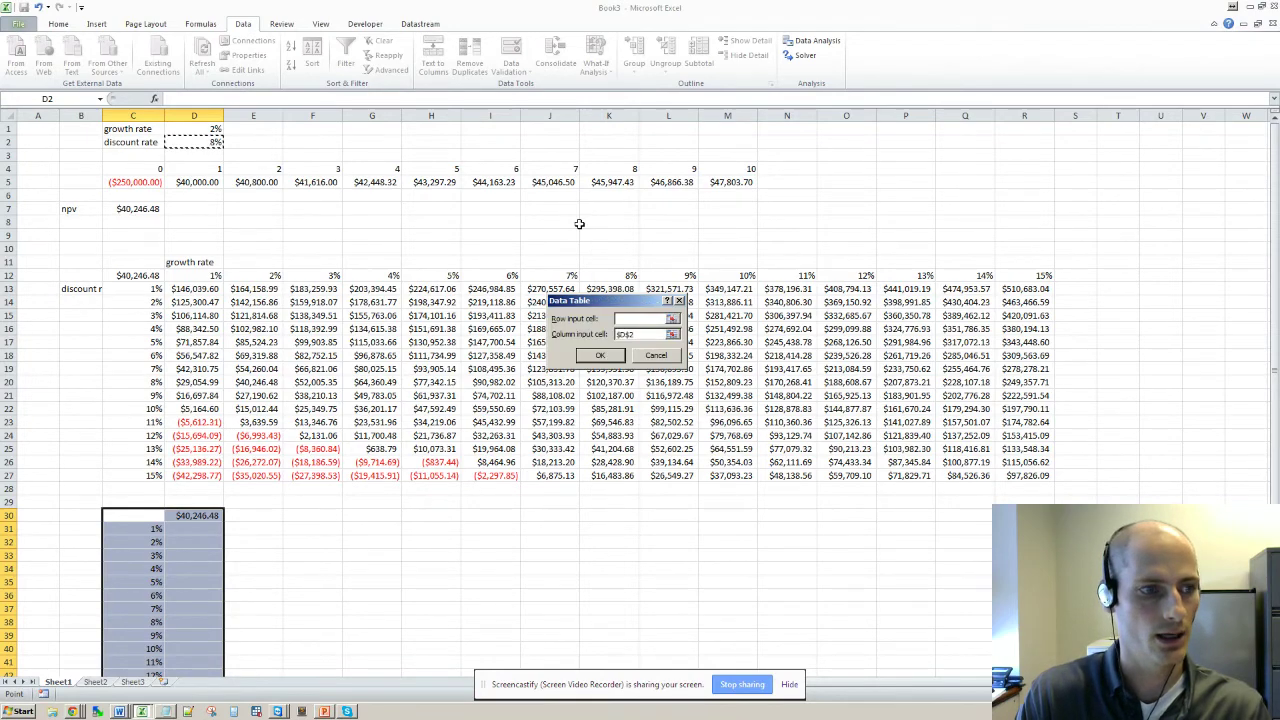
key("Return")
Format the one-way table results in D31:D45 as currency with two decimals
key("Down")
key("Right")
key("ctrl+shift+Down")
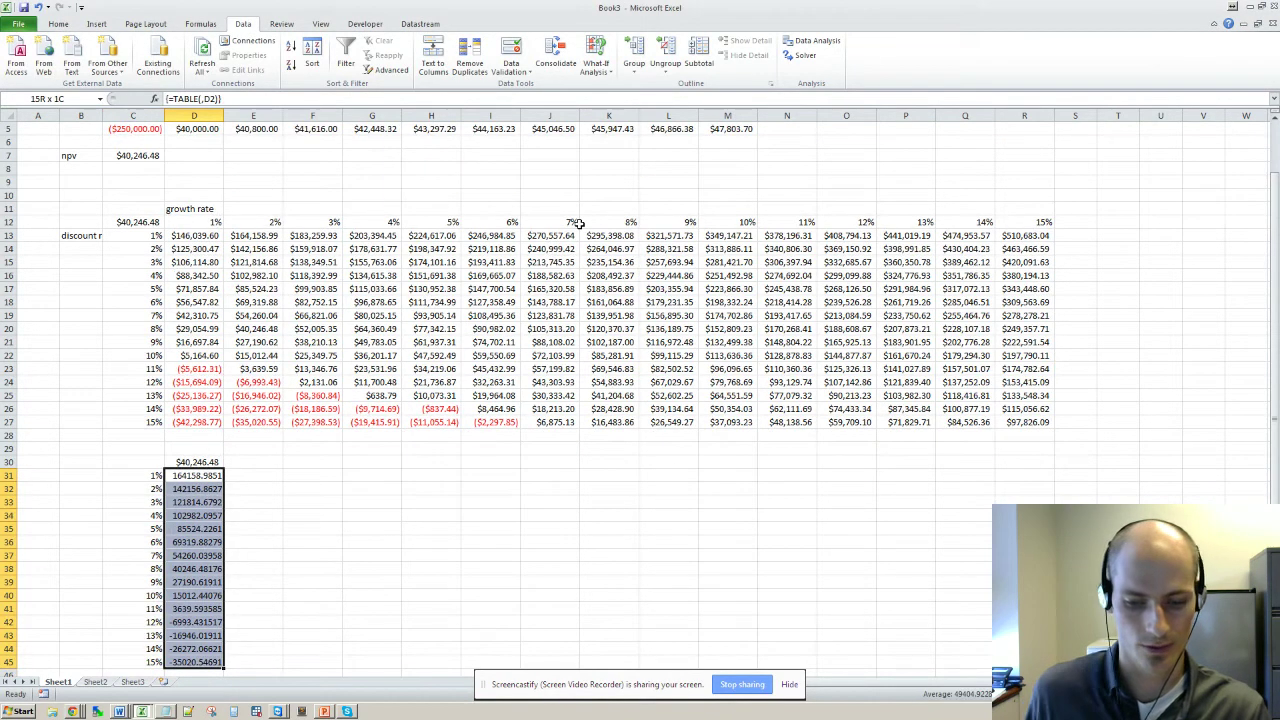
key("ctrl+shift+4")
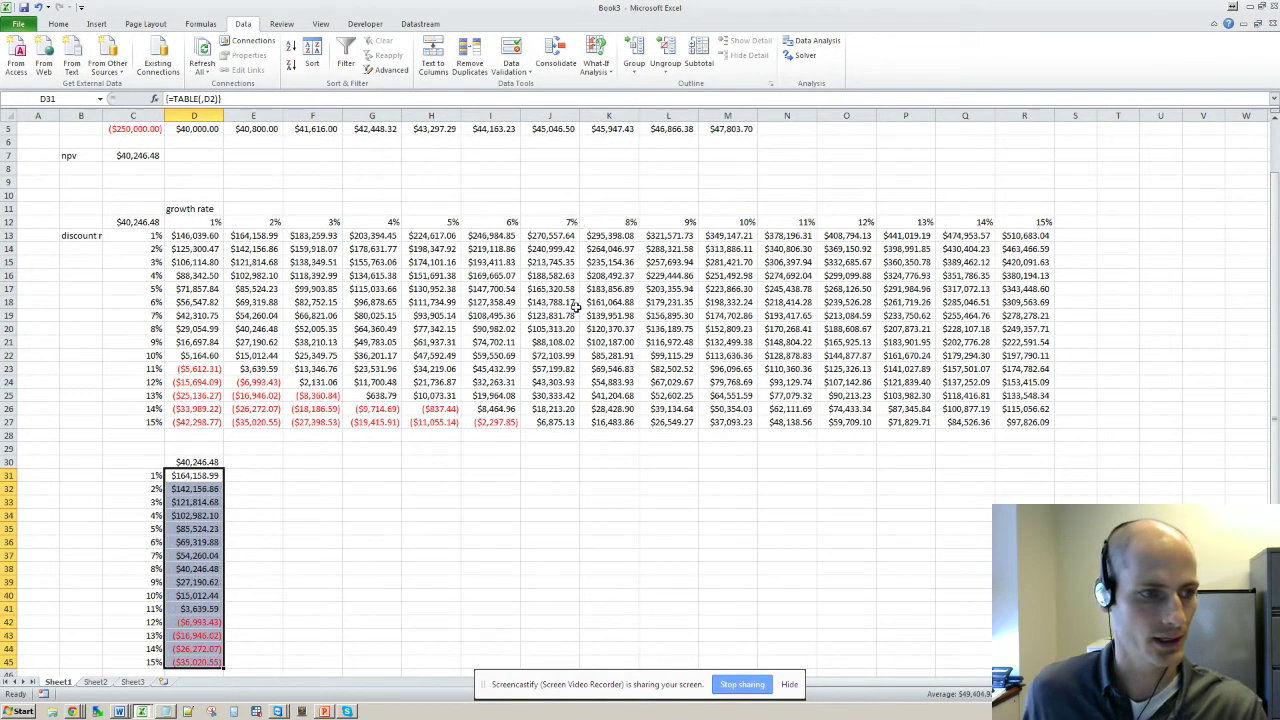
Compare the one-way table's result at the 8% rate with the NPV in C7 and the discount rate in D2
left_click(186, 569)
left_click(130, 158)
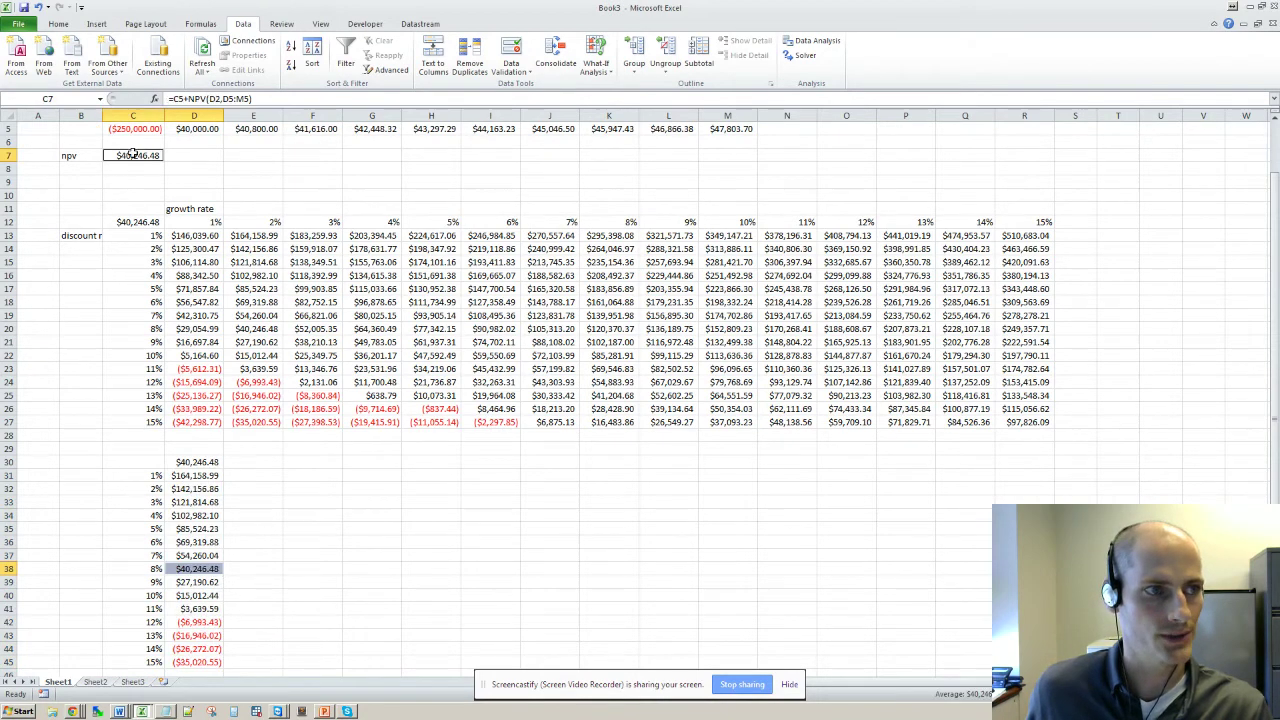
scroll(212, 200, "up", 2)
left_click(203, 146)
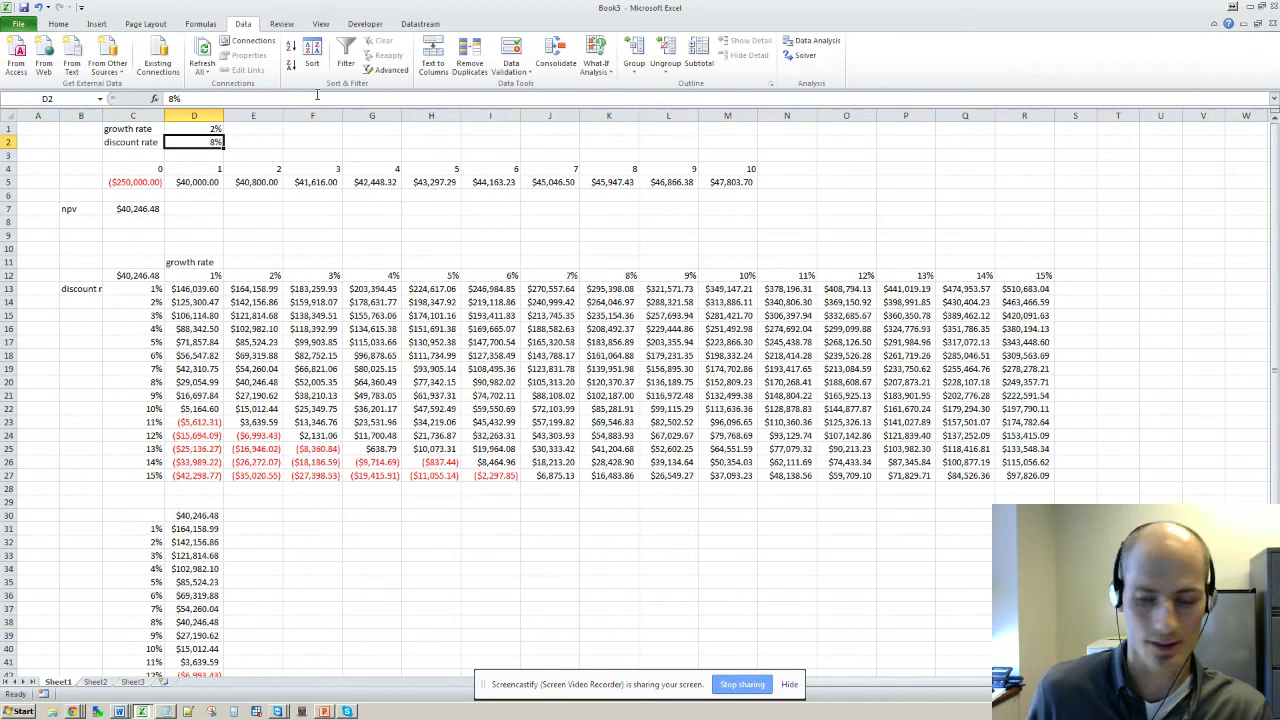
Set the discount rate in D2 to 9% and compare the NPV in C7 with the one-way table's result at 9%
type("9")
key("Return")
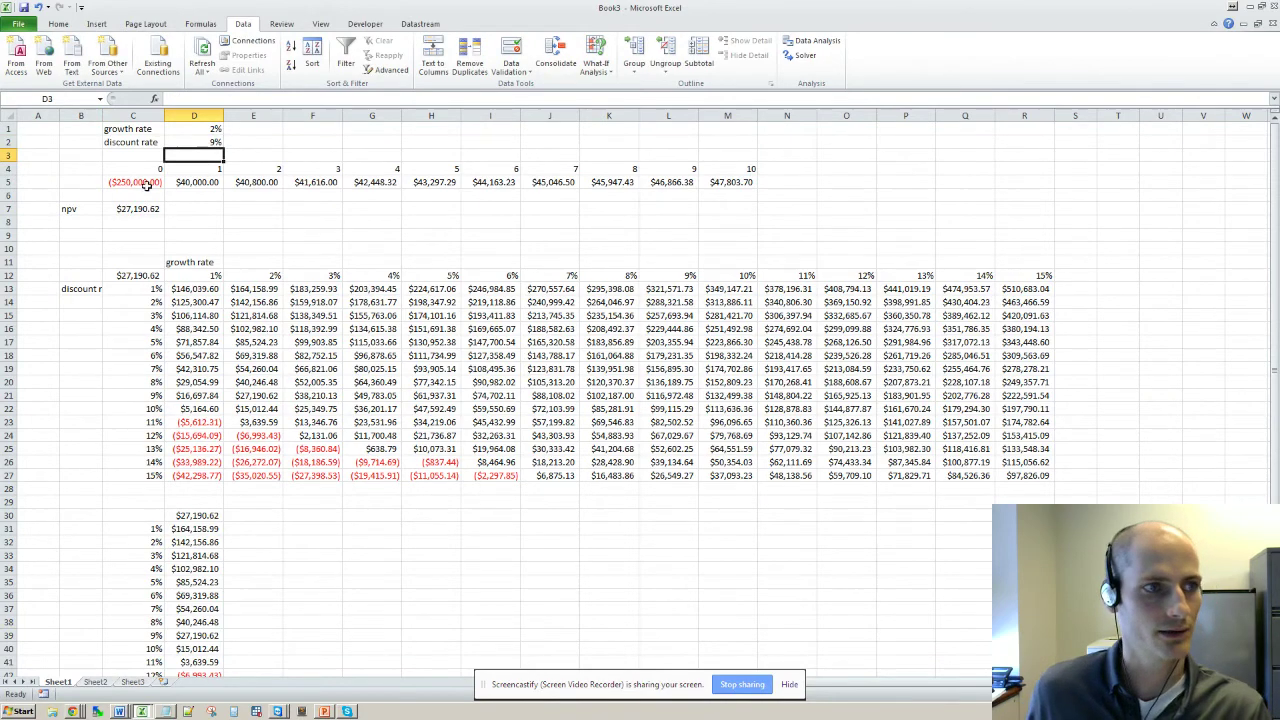
left_click(133, 208)
scroll(180, 397, "down", 3)
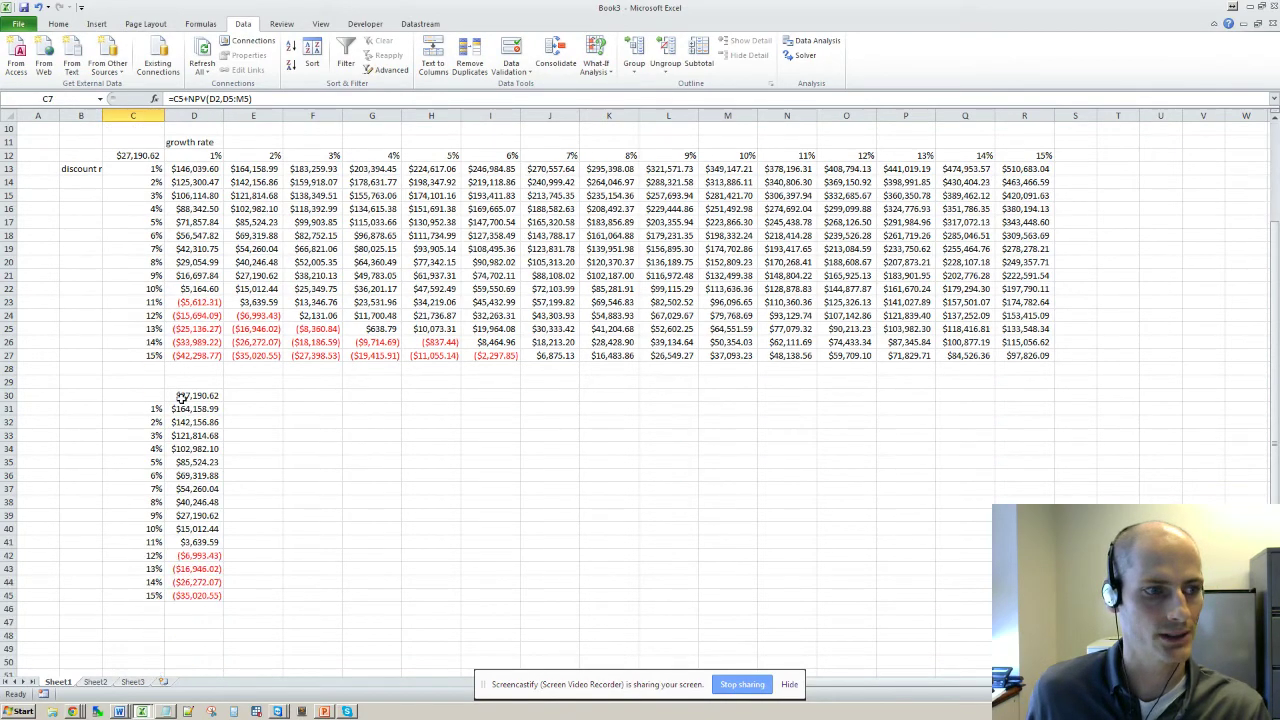
left_click(174, 516)
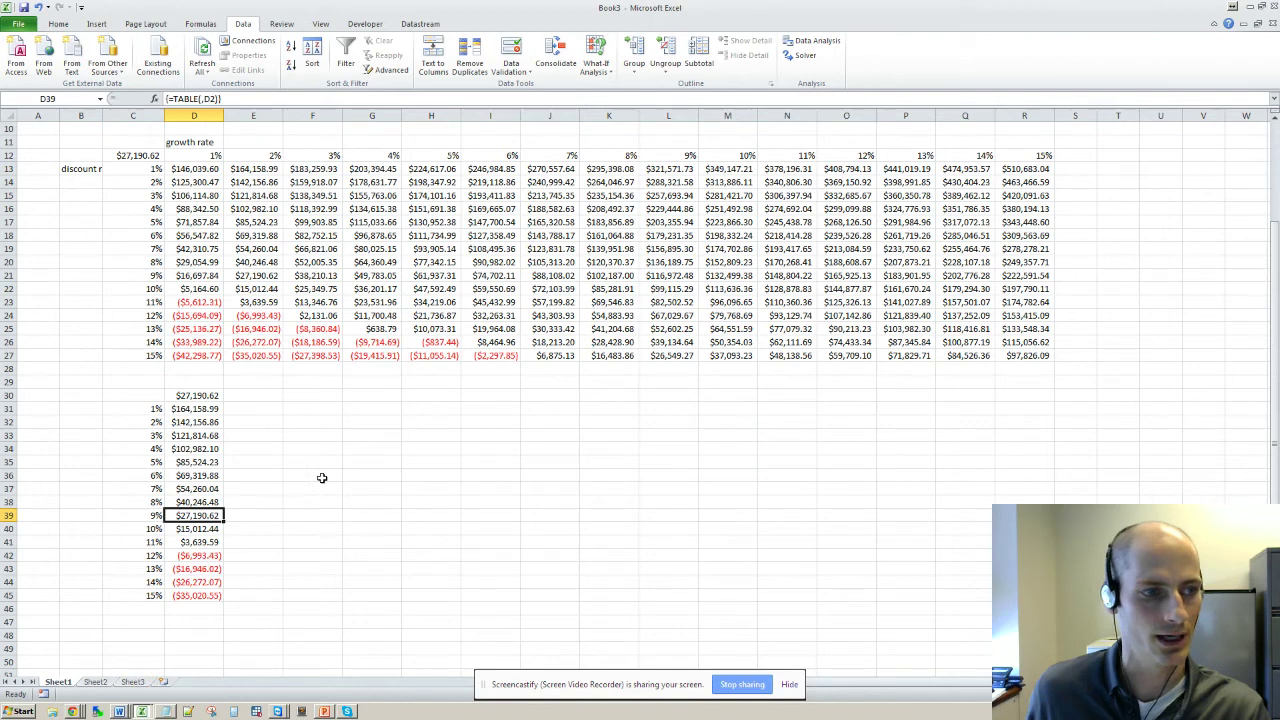
scroll(300, 480, "up", 3)
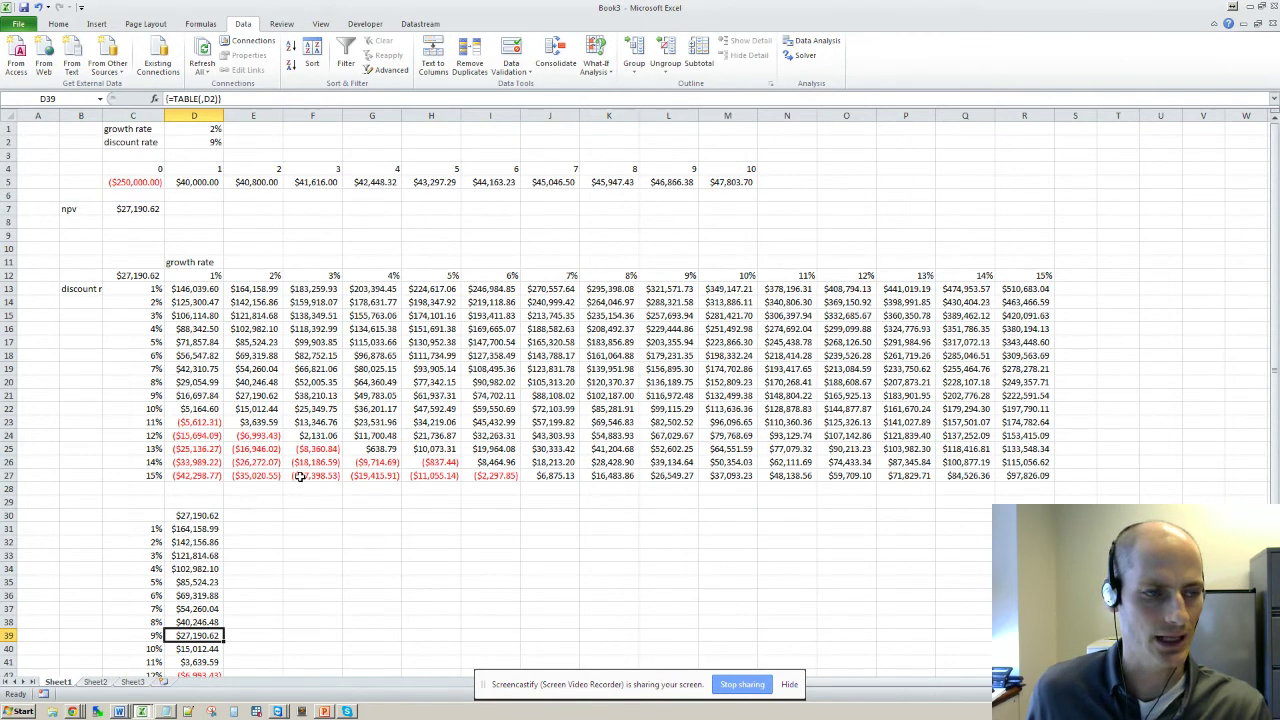
Copy the percentage headers in D12:R12 and paste them across row 30 starting at H30
scroll(297, 477, "down", 1, "ctrl")
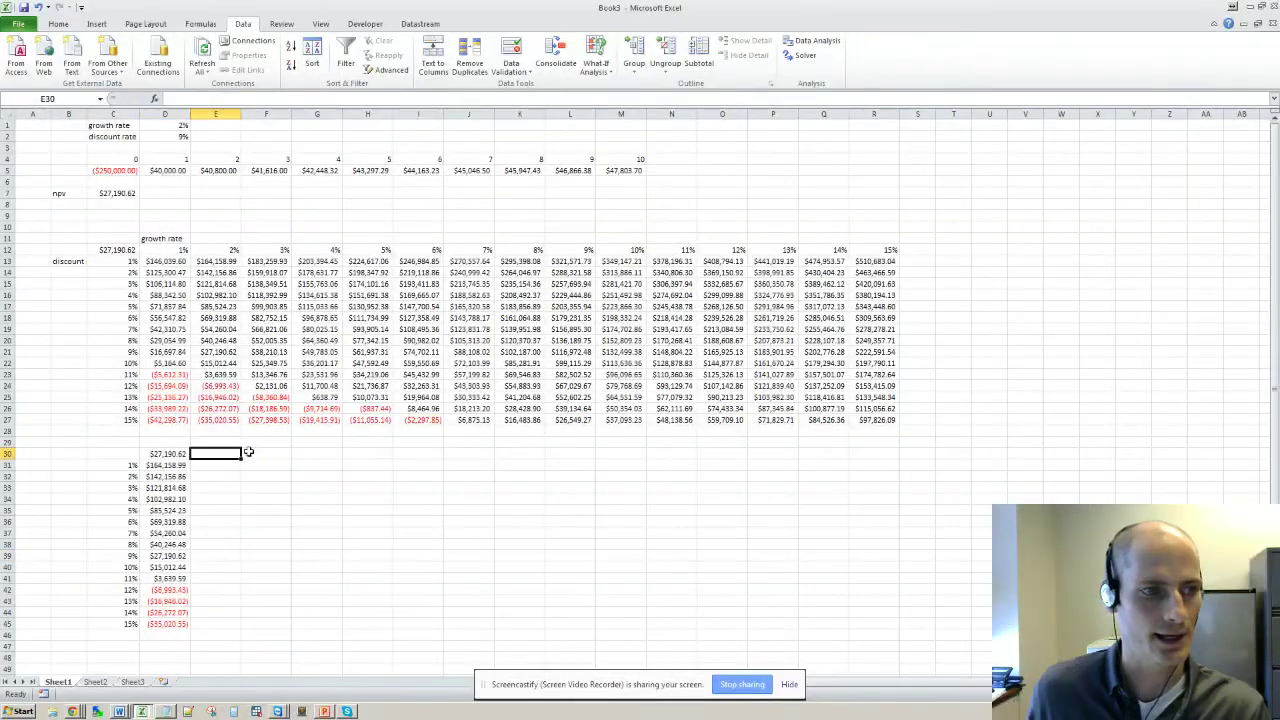
left_click_drag(165, 249, 877, 248)
key("ctrl+c")
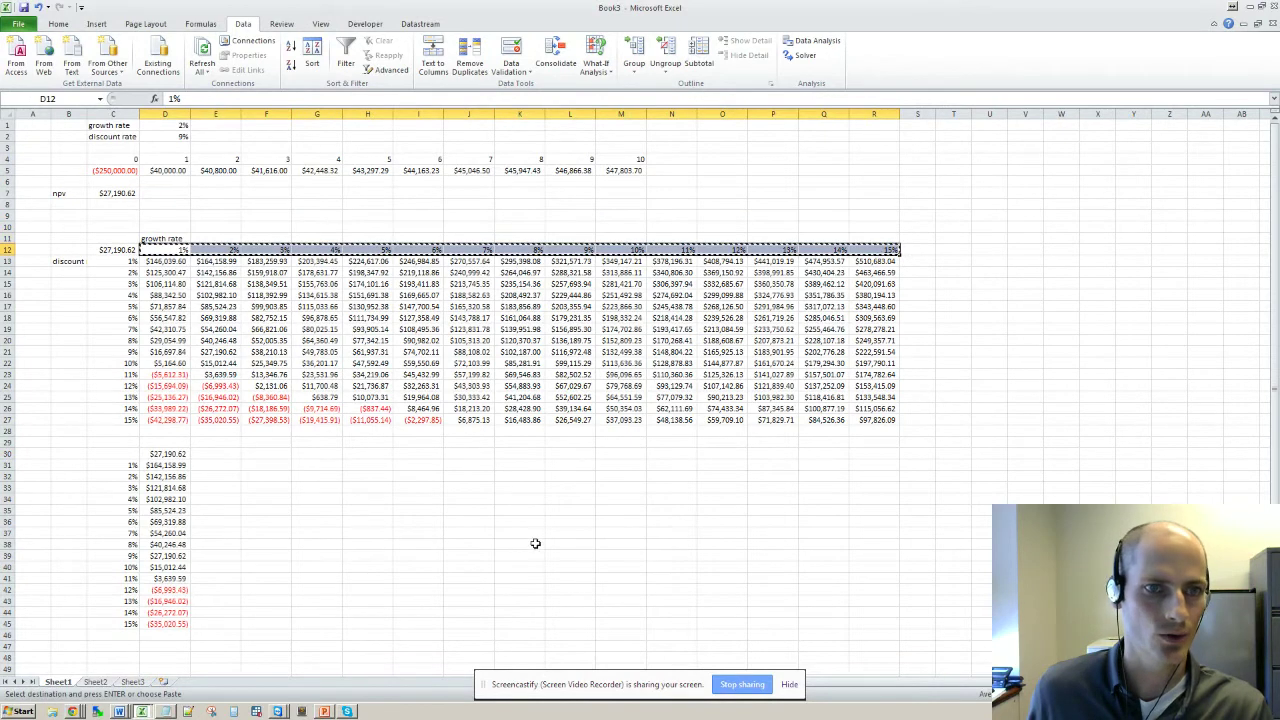
left_click(378, 455)
key("ctrl+v")
Reference the NPV in C7 from G31, one column before and one row below the pasted rates
key("Left")
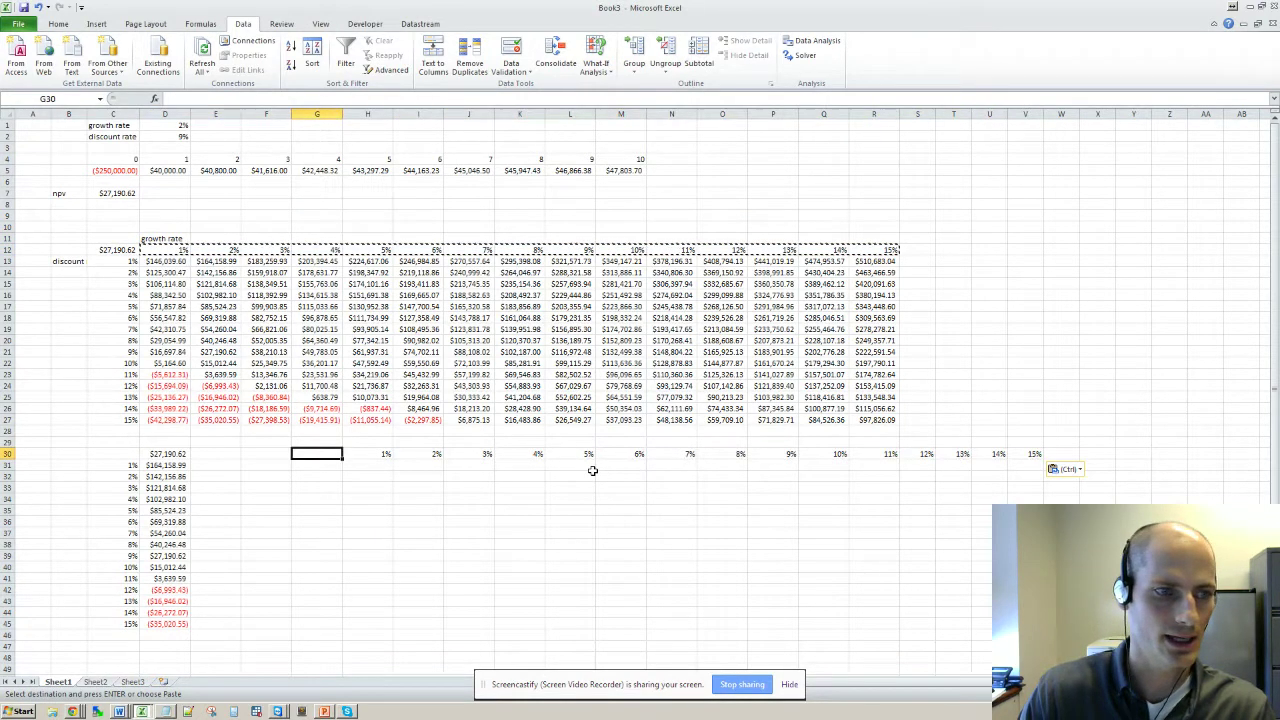
key("Down")
type("=")
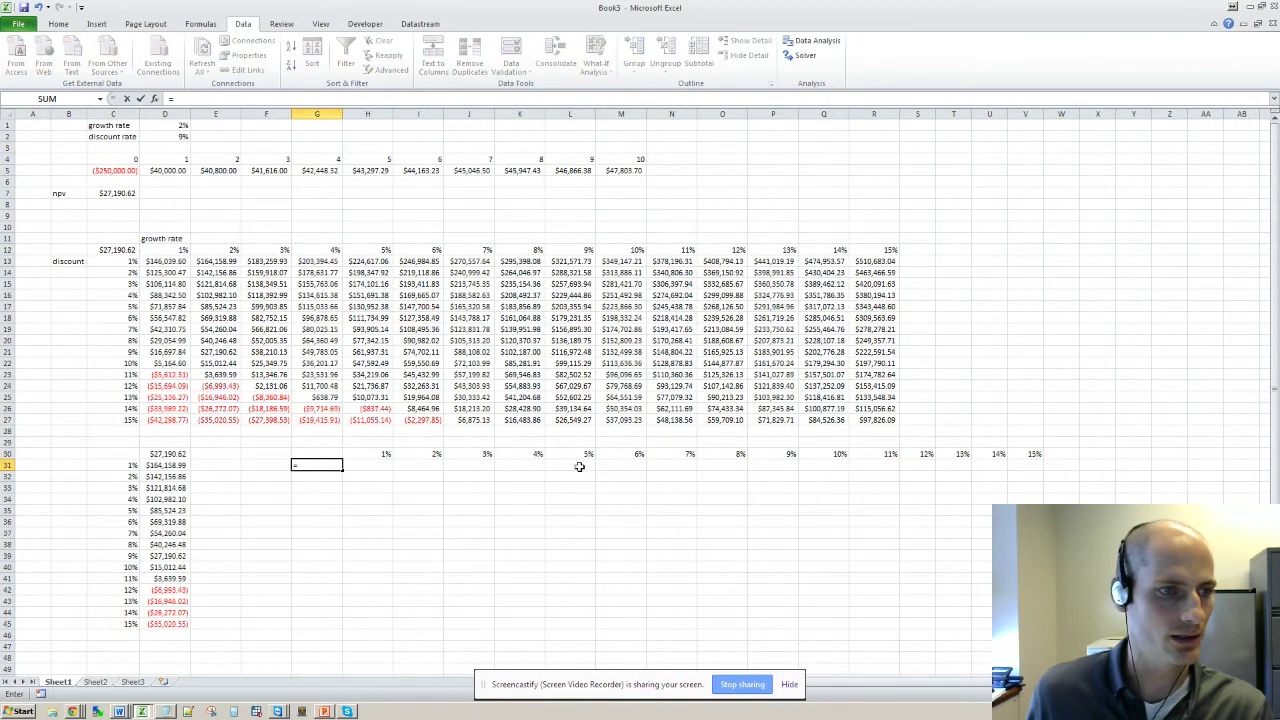
left_click(117, 193)
key("ctrl+Return")
key("Right")
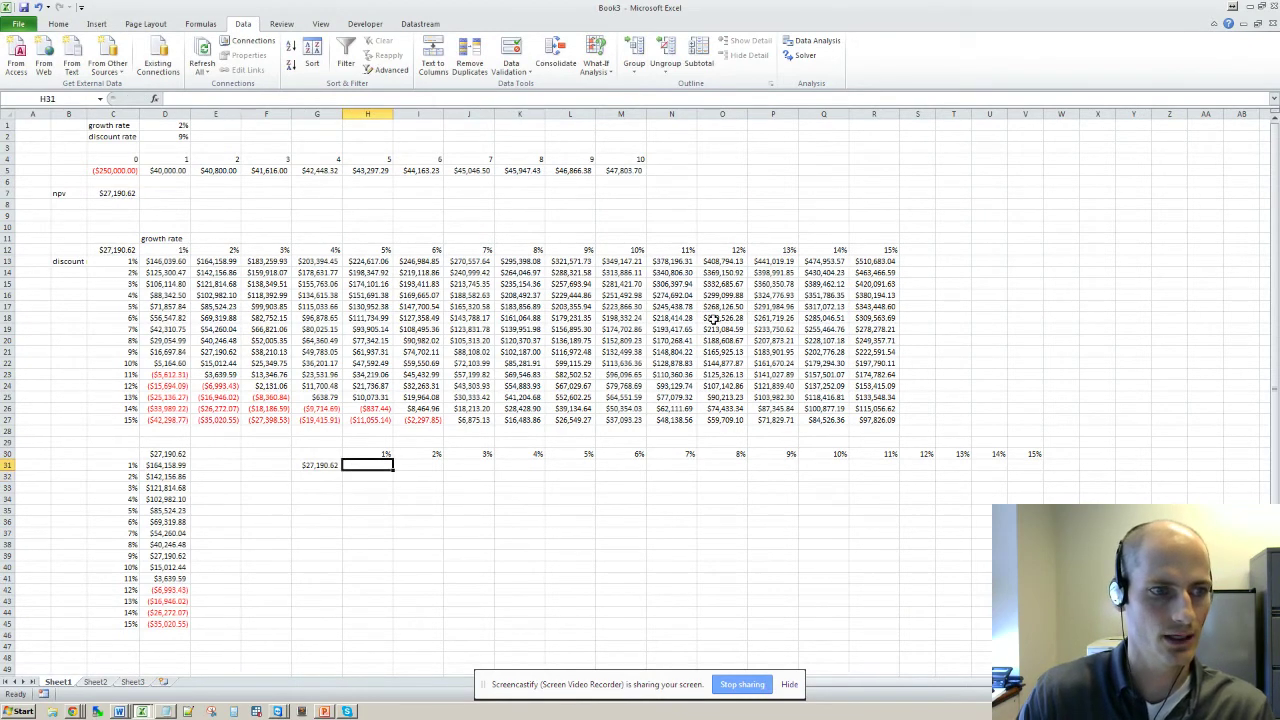
Create a one-way What-If data table on G30:V31 with only the row input cell set to D2
scroll(517, 382, "up", 1)
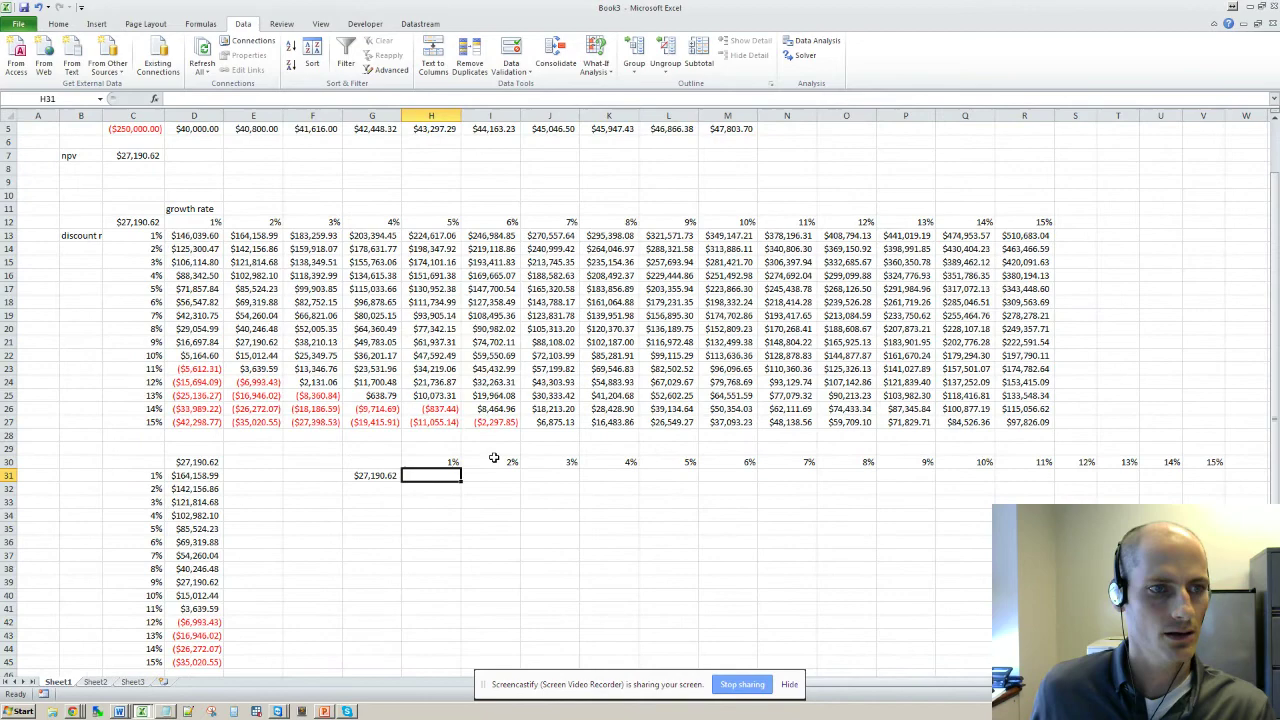
left_click(368, 460)
key("shift+Right")
key("shift+Down")
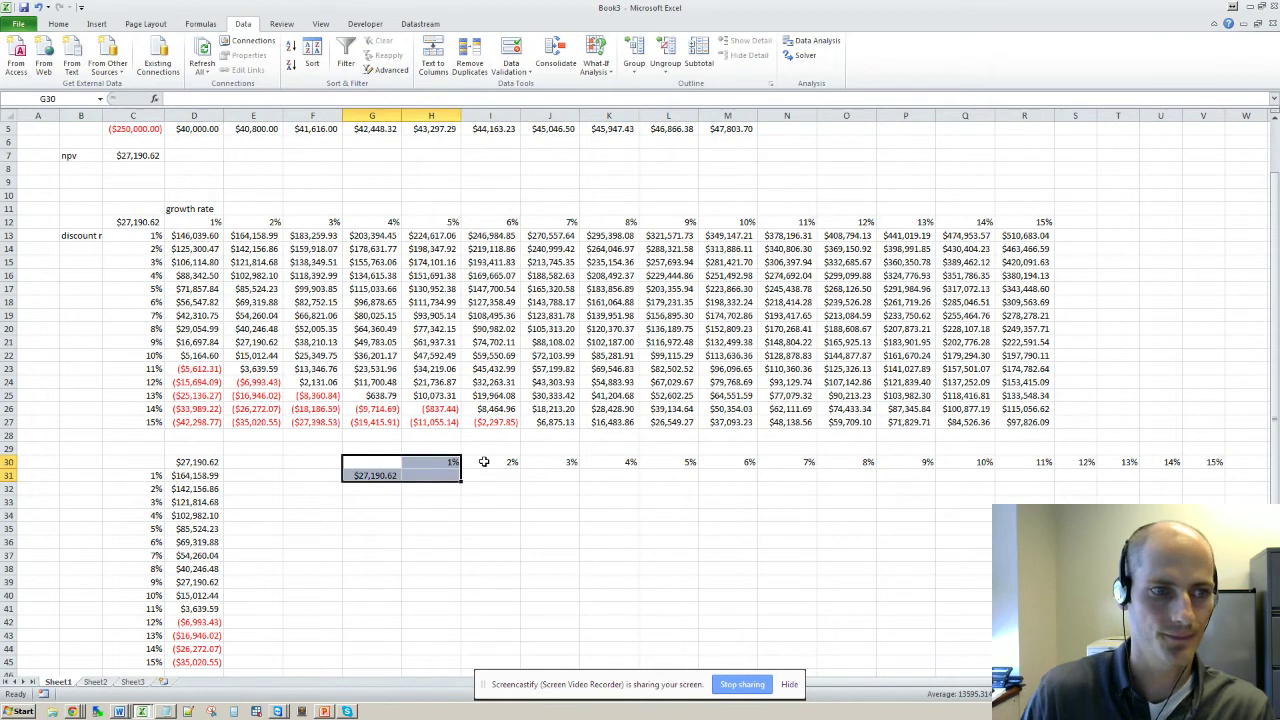
key("ctrl+shift+Right")
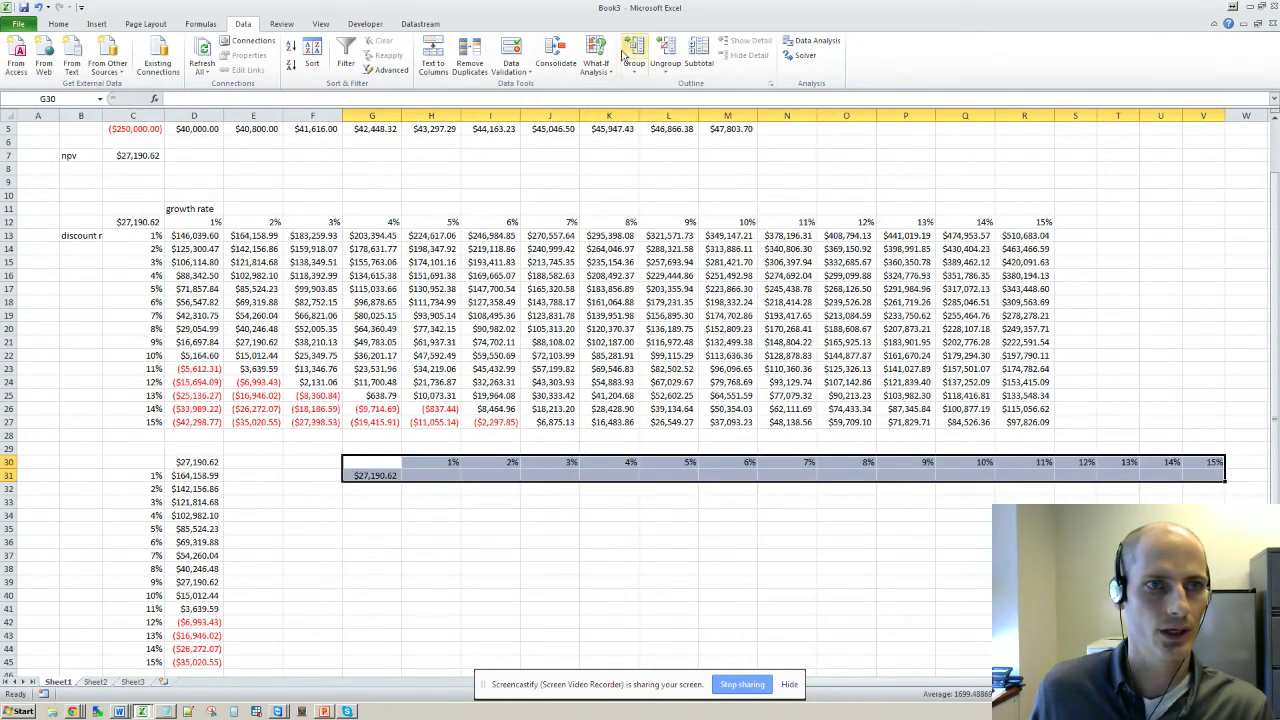
left_click(598, 64)
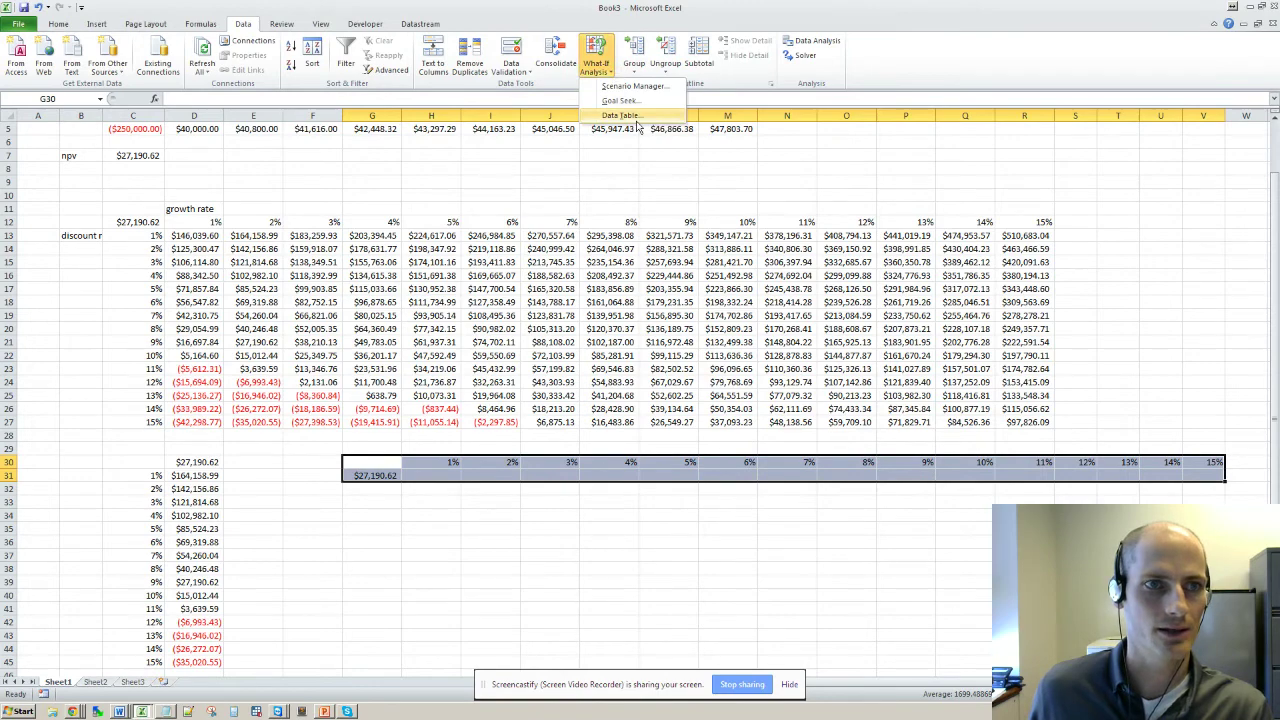
left_click(620, 115)
left_click(671, 318)
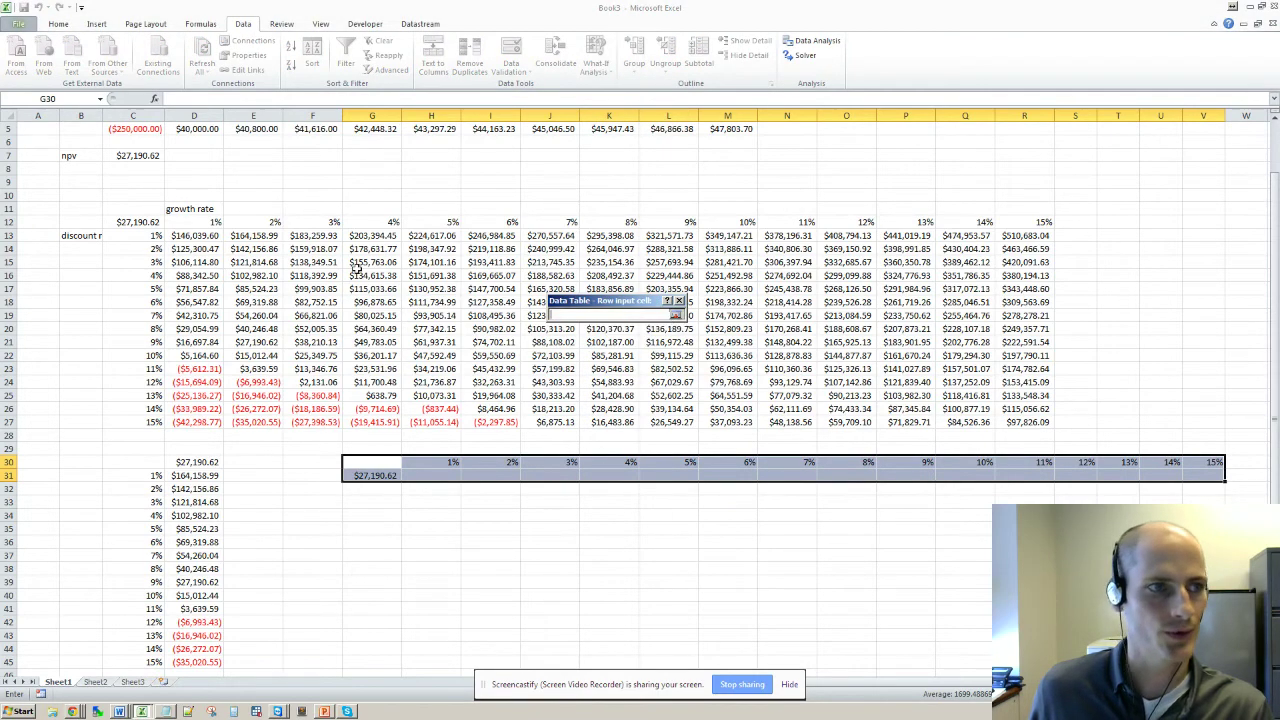
scroll(171, 210, "up", 2)
left_click(200, 143)
key("Return")
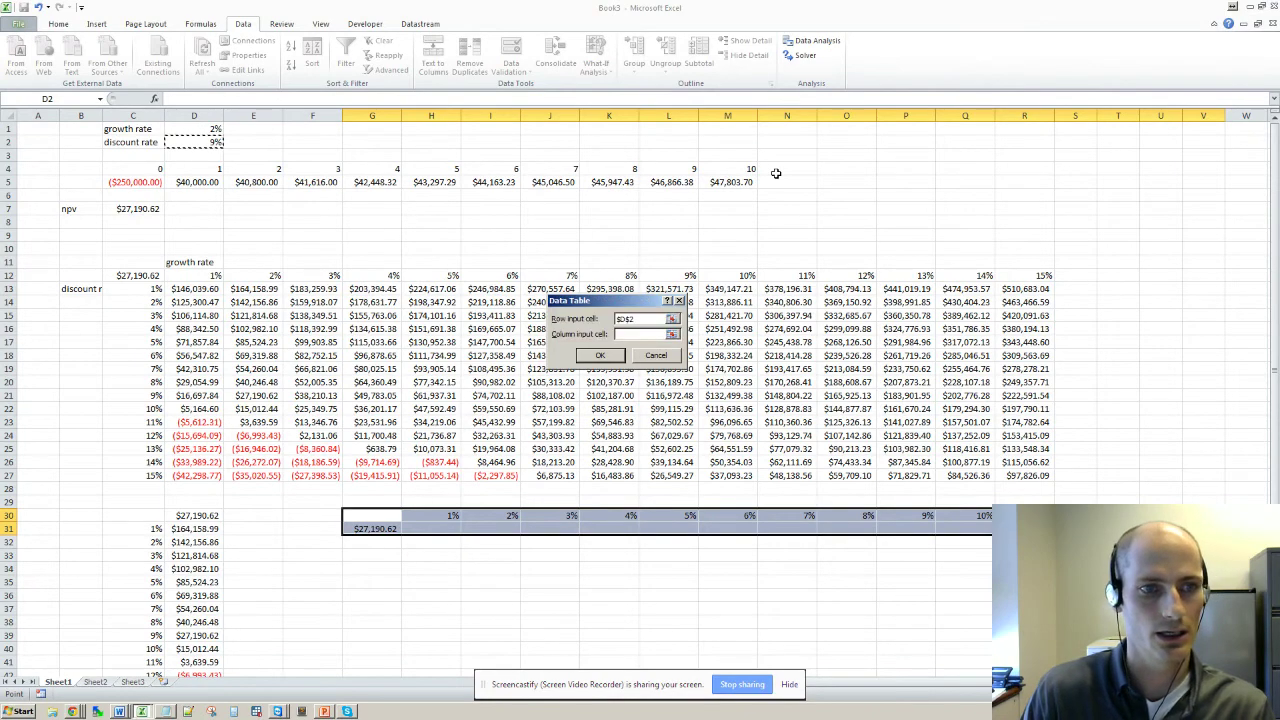
key("Return")
Format the horizontal one-way table results in H31:V31 as currency with two decimals
key("Down")
key("Right")
key("ctrl+shift+Right")
key("ctrl+shift+4")
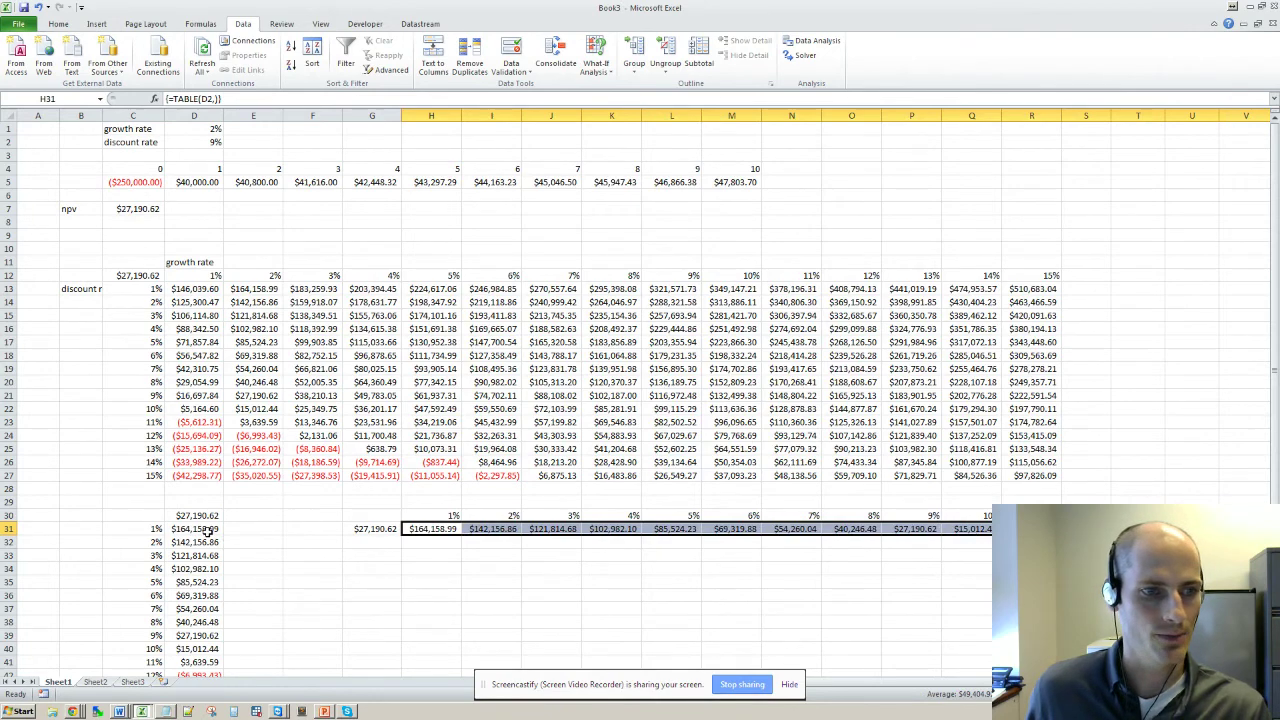
Compare the results and layout of the vertical one-way table in C30:D45 with the horizontal one starting at G30
left_click_drag(200, 535, 203, 549)
left_click(431, 529)
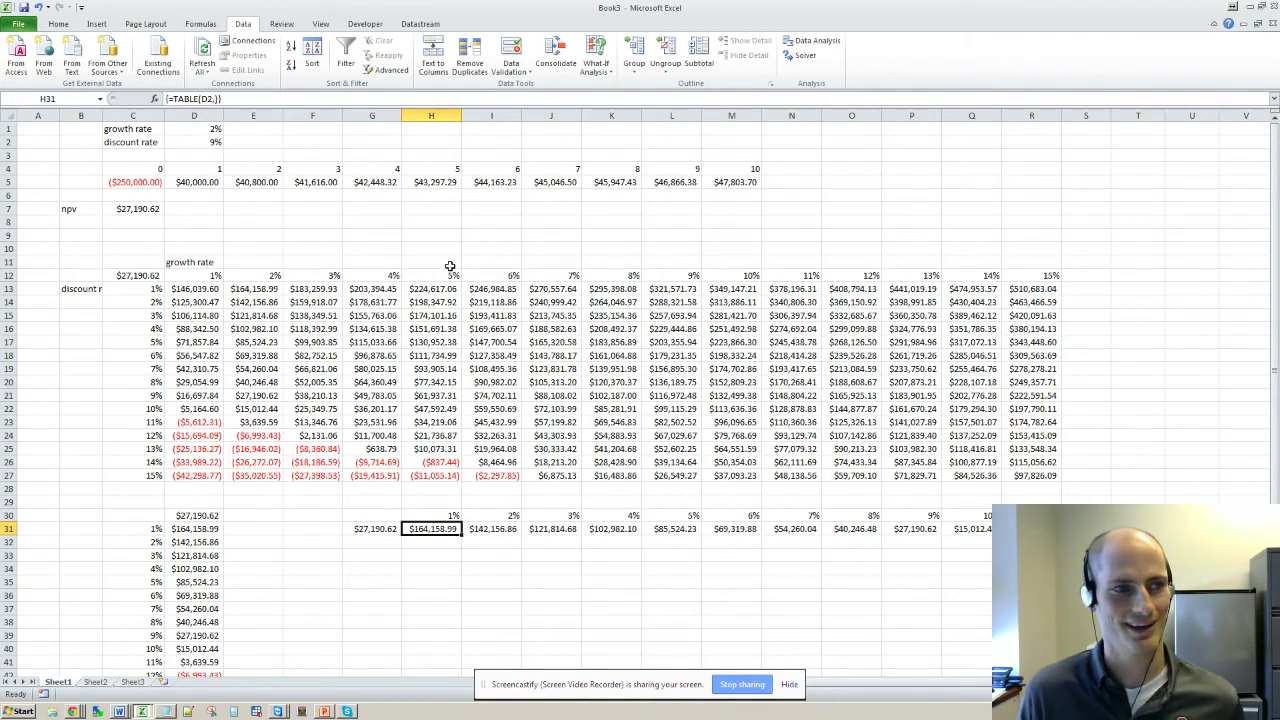
left_click(155, 517)
left_click_drag(155, 517, 210, 586)
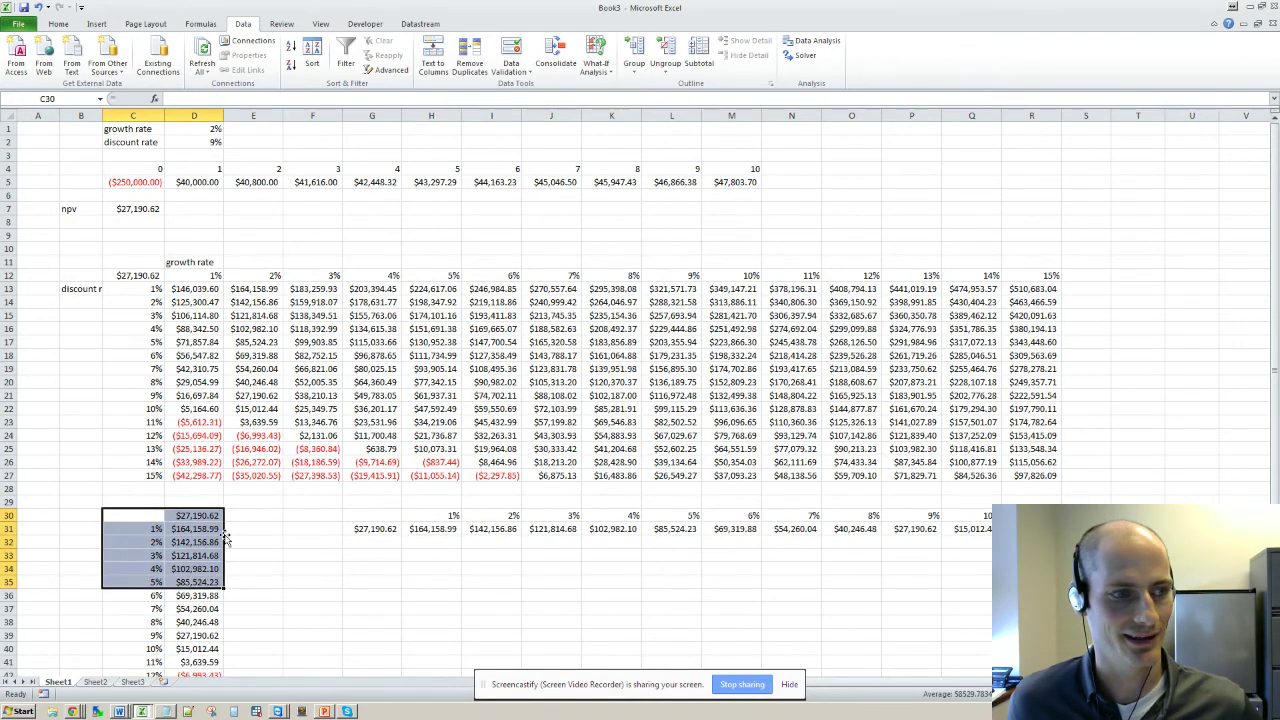
left_click(226, 530)
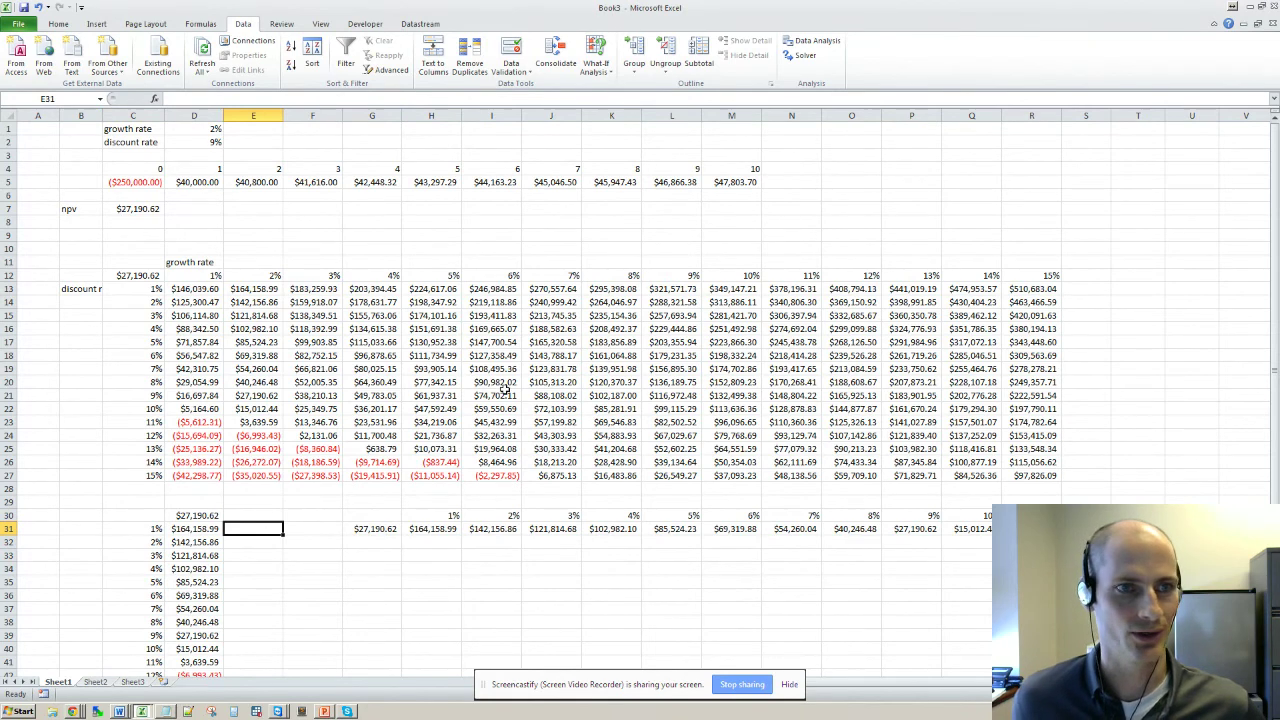